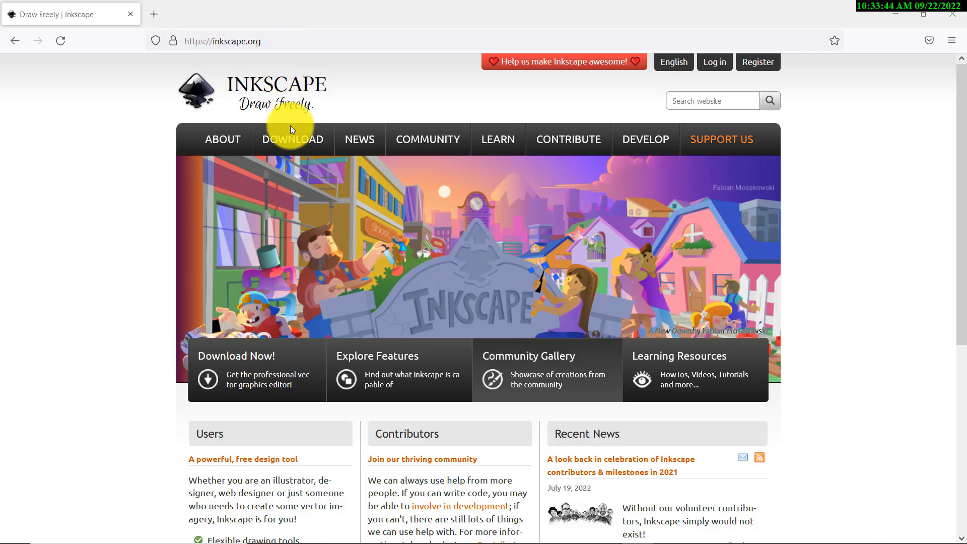
Open the current-version download page from the Inkscape website's download menu
mouse_move(285, 138)
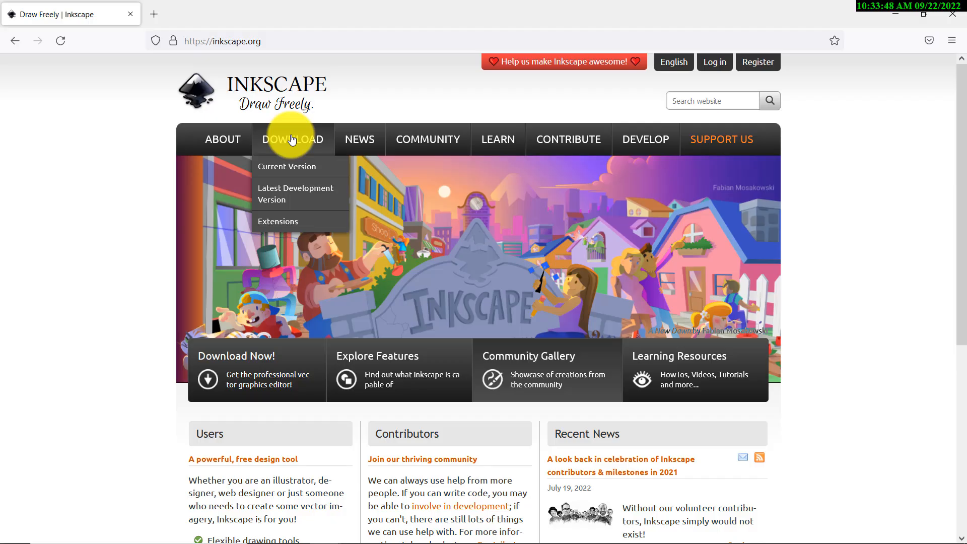
click(296, 167)
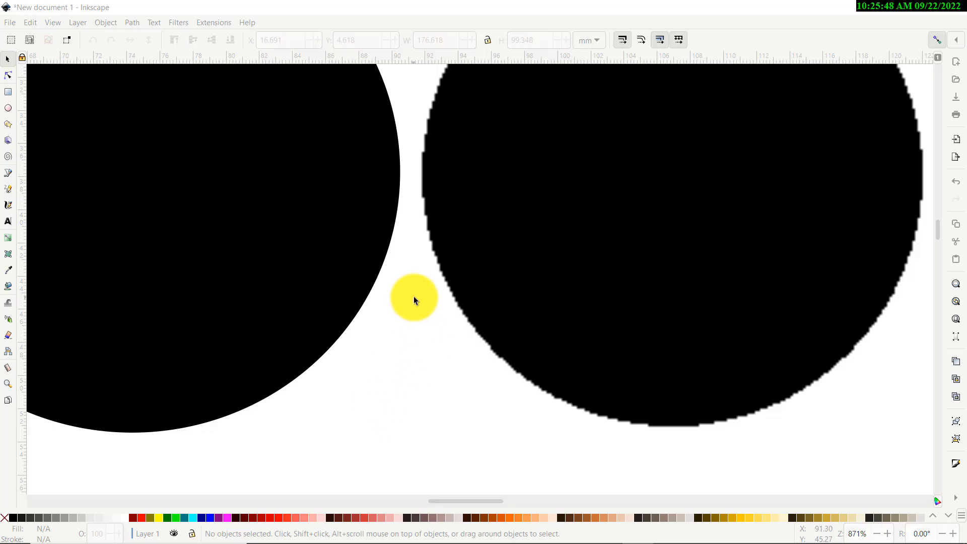
Select the left black circle and give it a new fill colour from the palette
click(336, 265)
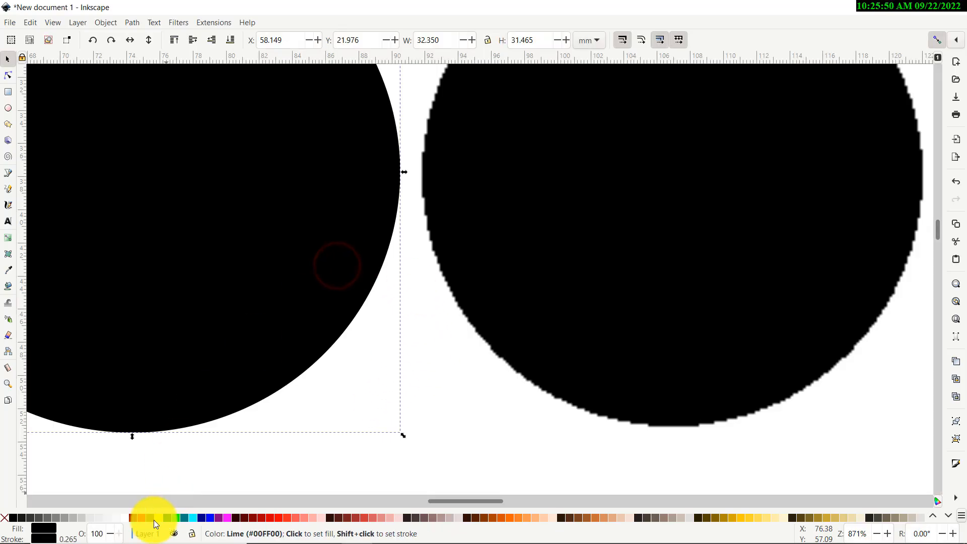
click(141, 516)
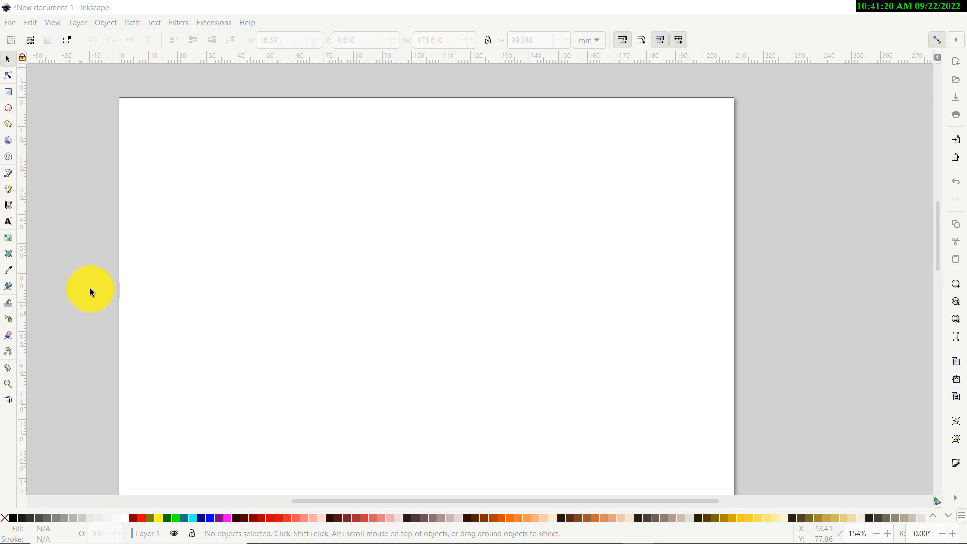
Draw a rectangle about 40 x 35 mm near the page's upper left with the Rectangle tool
click(8, 93)
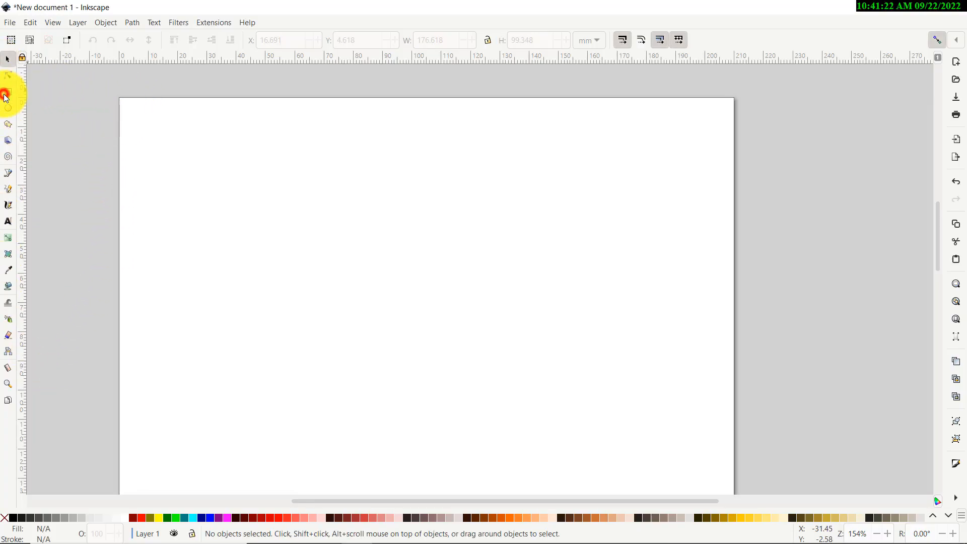
drag(185, 147, 305, 251)
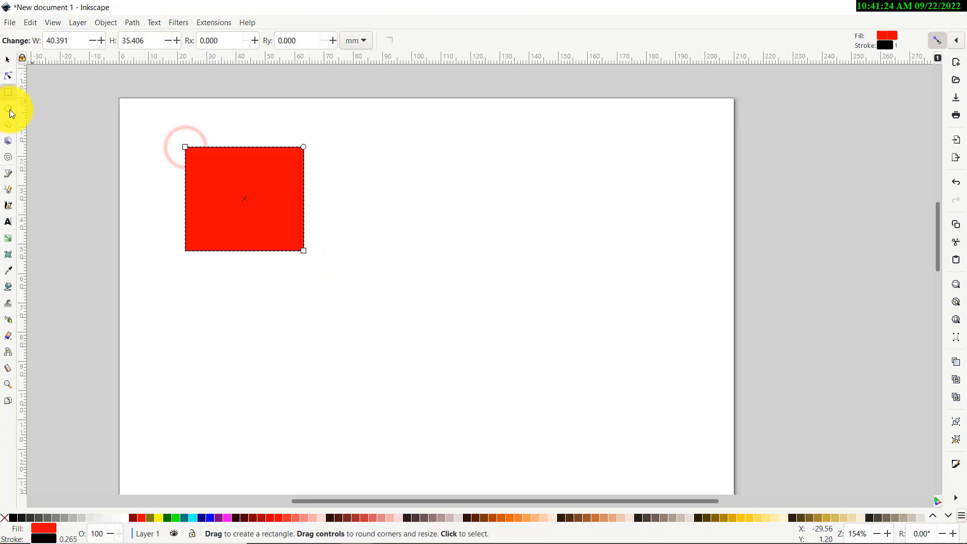
Draw an ellipse about 65 x 55 mm overlapping the rectangle's lower right corner
click(7, 109)
drag(445, 178, 256, 339)
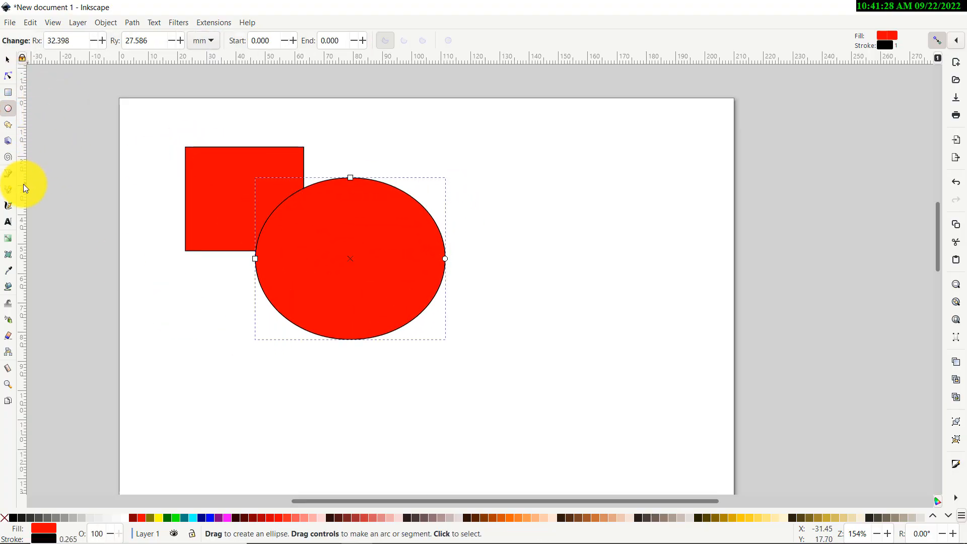
Draw a short curved path with the Pen tool above the ellipse and finish it
click(8, 172)
click(303, 147)
drag(391, 140, 493, 186)
click(377, 160)
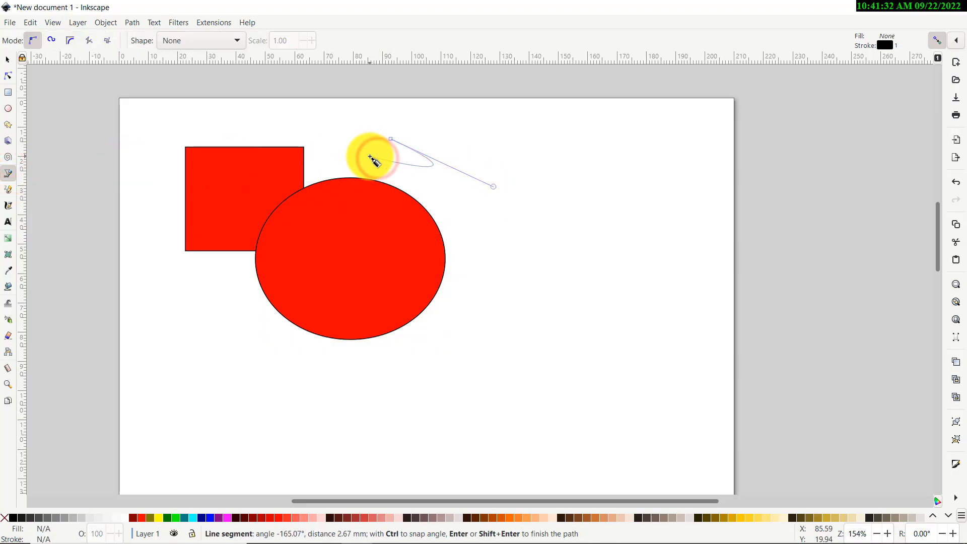
key(Return)
Draw a hexagon about 41 x 45 mm to the right of the curve with the Polygon tool
click(8, 126)
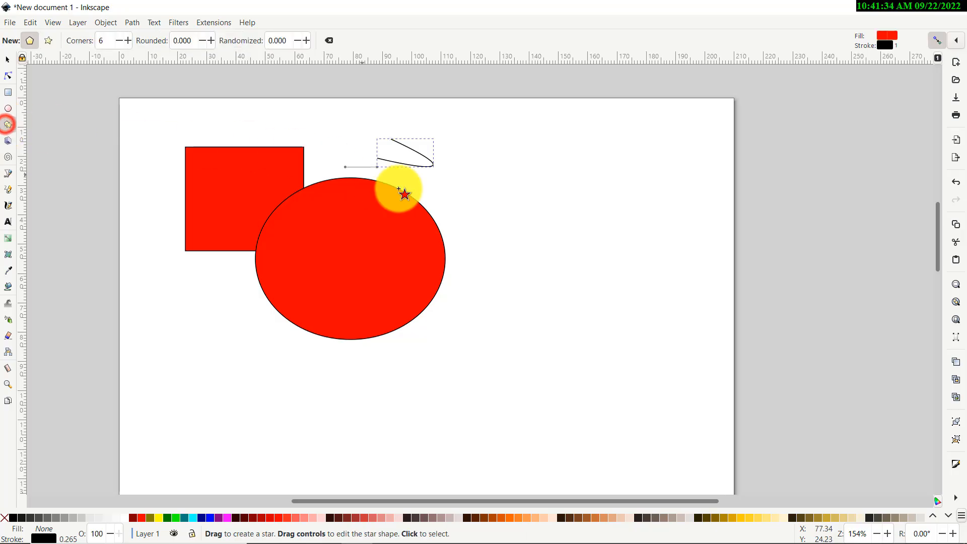
drag(506, 186, 566, 213)
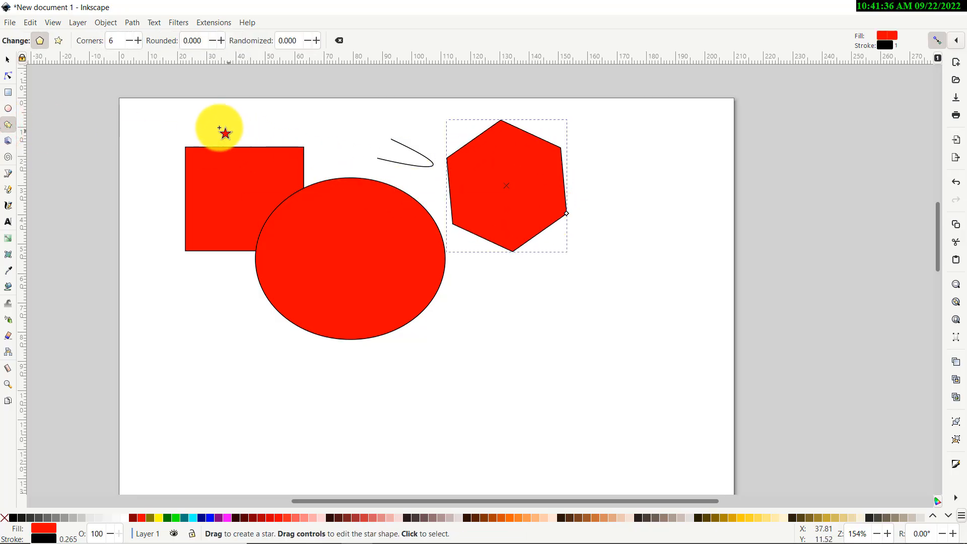
Raise the rectangle above the ellipse in the stacking order
click(9, 59)
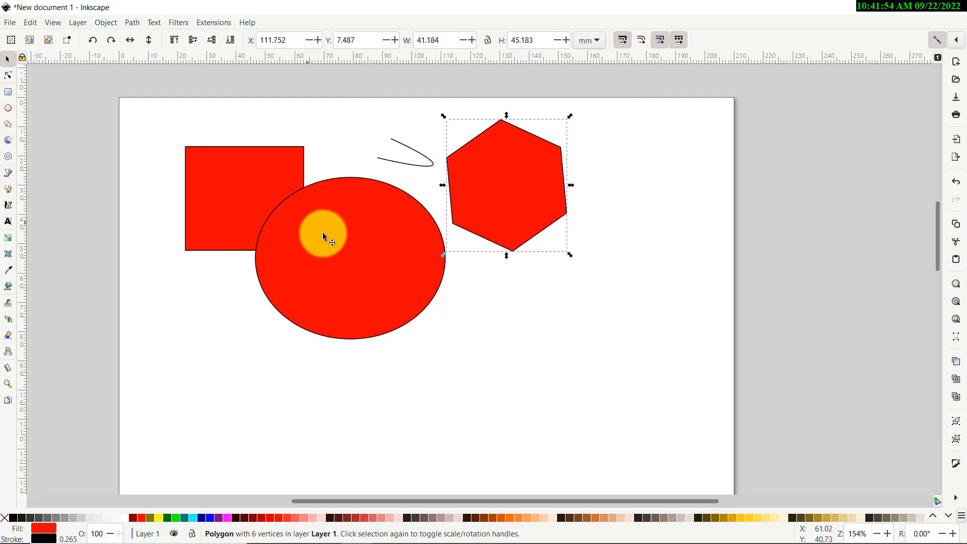
click(337, 247)
click(204, 185)
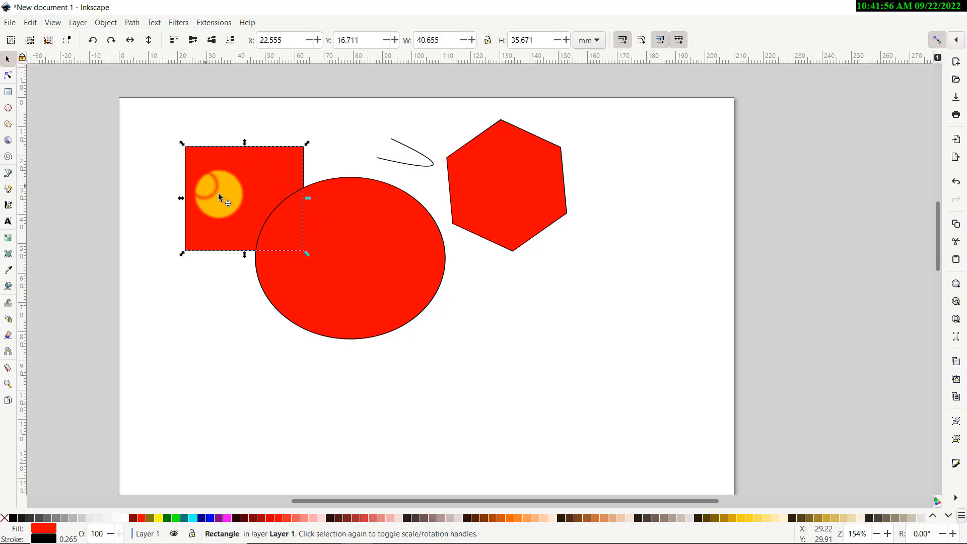
click(351, 246)
click(208, 180)
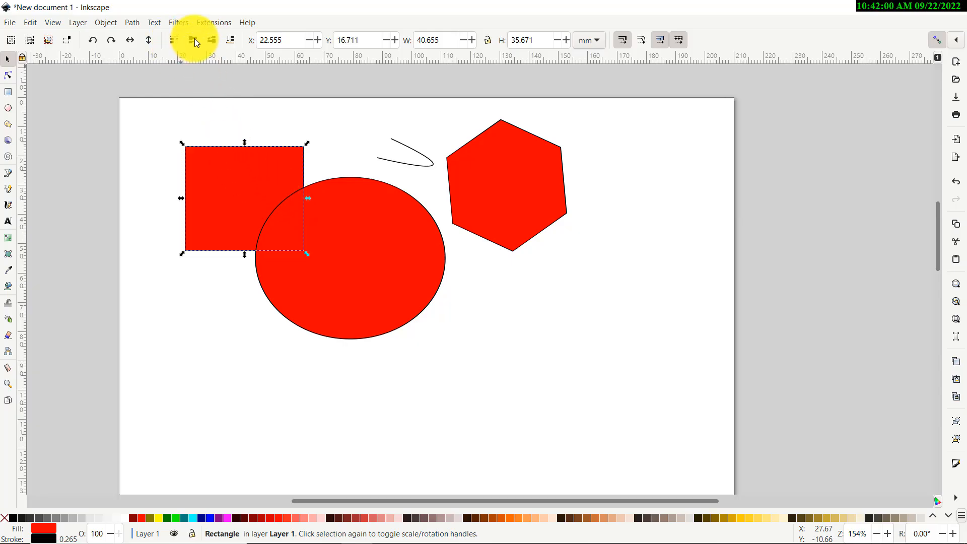
click(174, 41)
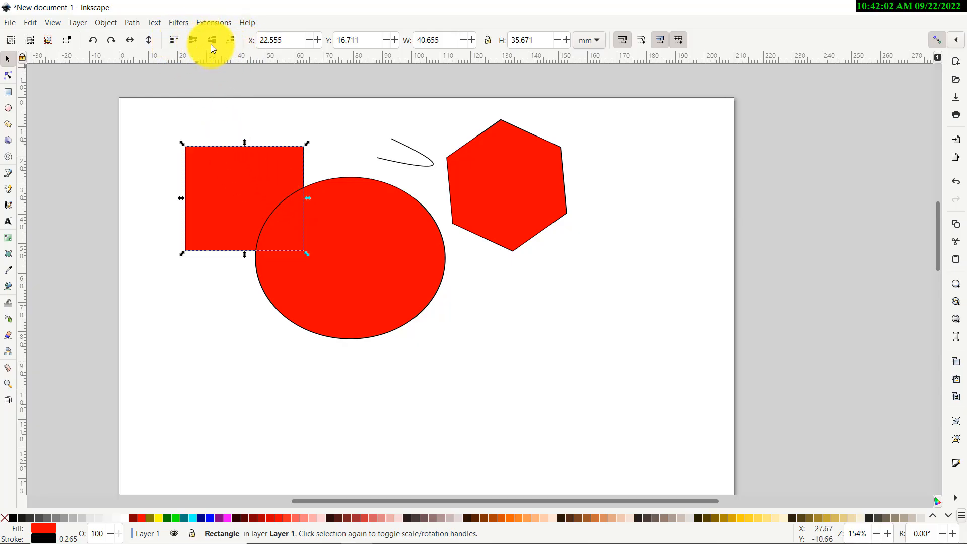
click(173, 39)
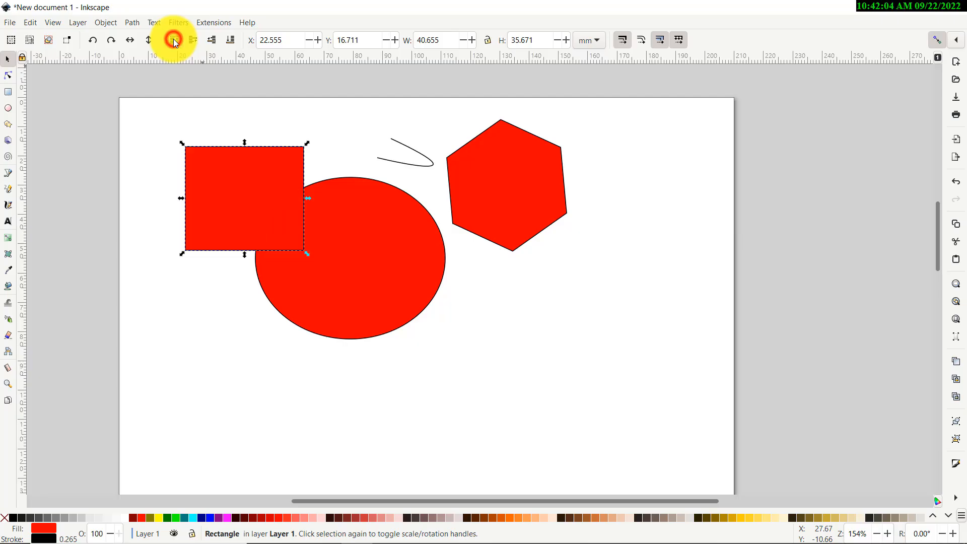
click(264, 100)
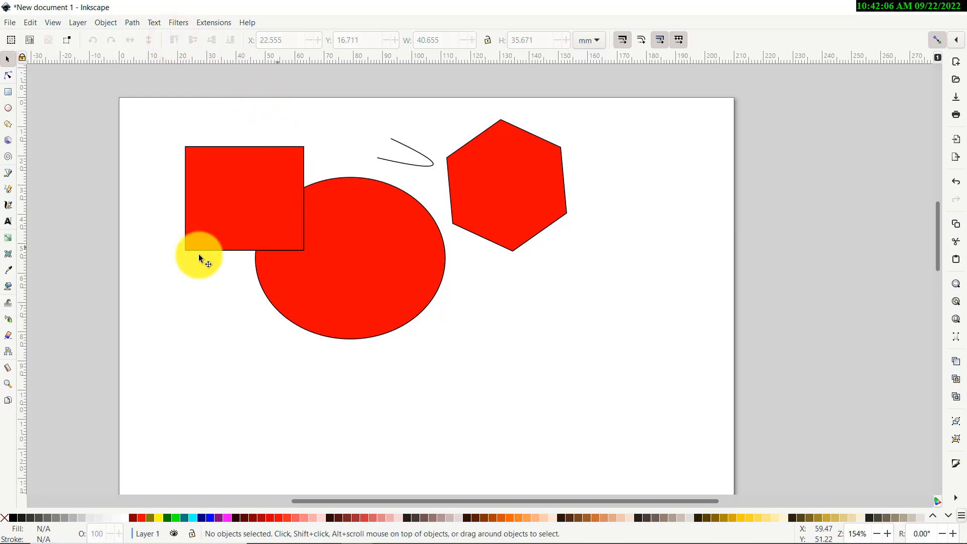
Move the ellipse to X 44.146 mm and set its width to 20 mm
click(368, 234)
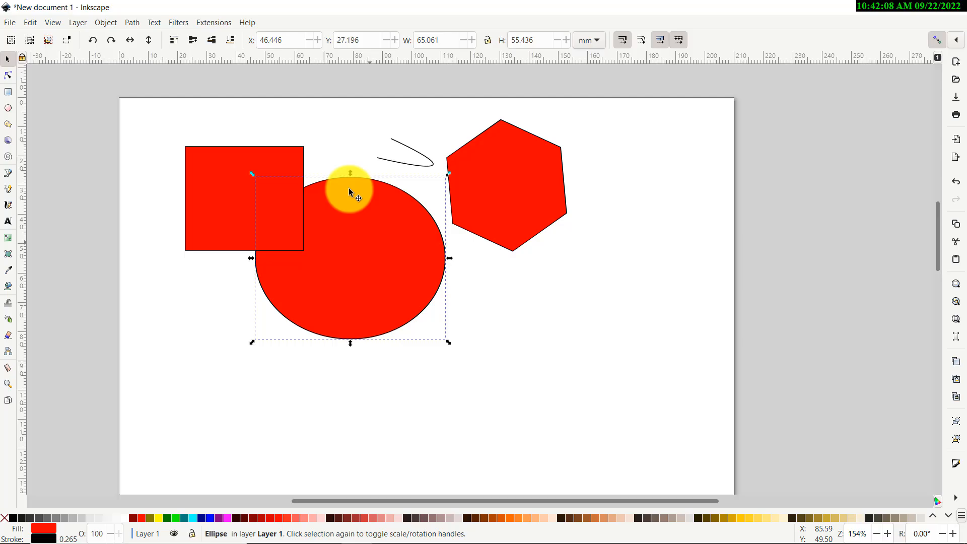
click(308, 40)
click(308, 40)
click(308, 40)
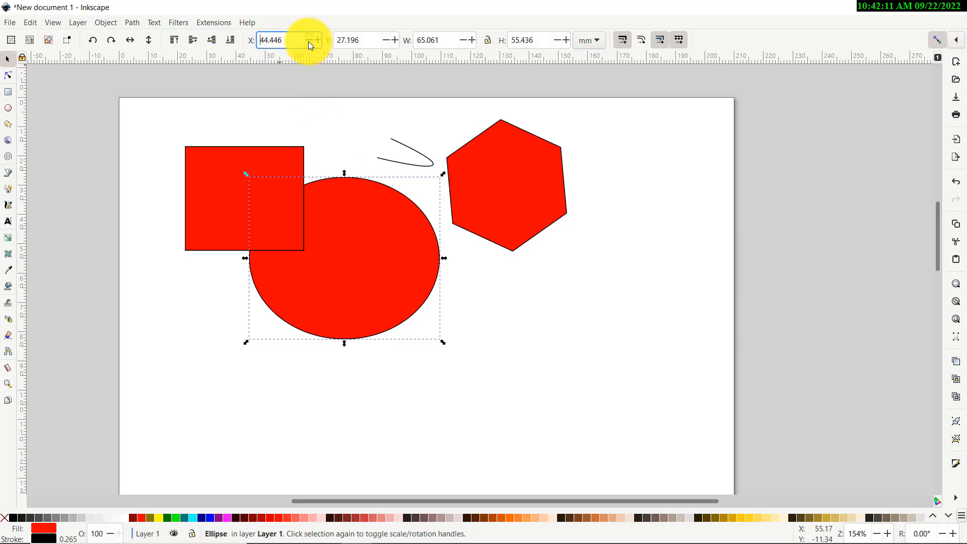
click(443, 40)
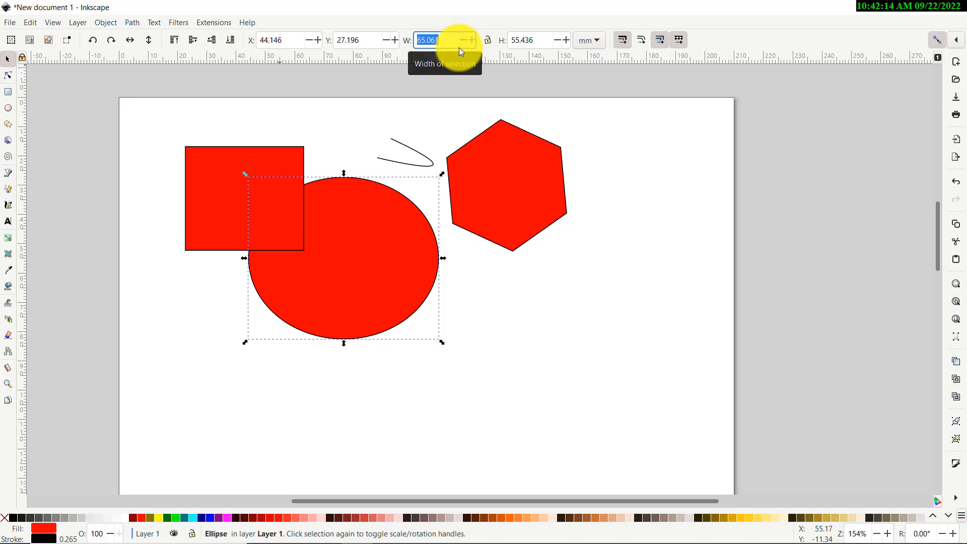
text(20)
key(Return)
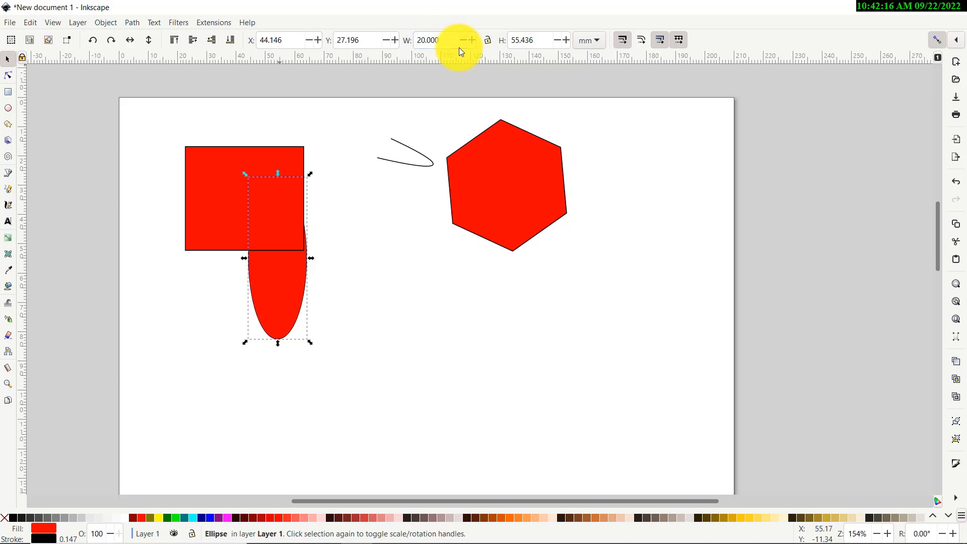
Drag the narrowed ellipse right so it no longer overlaps the rectangle, and shift the rectangle slightly
drag(263, 296, 347, 294)
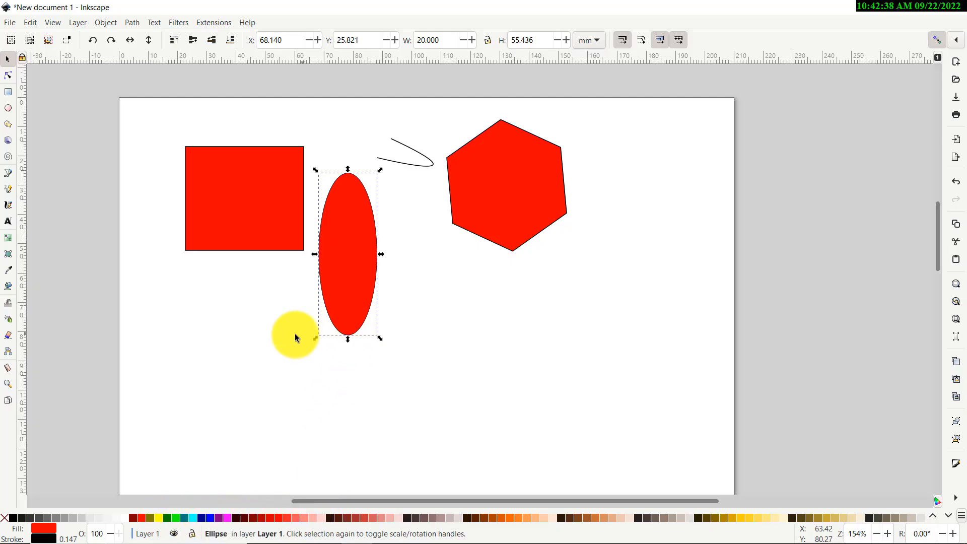
drag(243, 207, 237, 214)
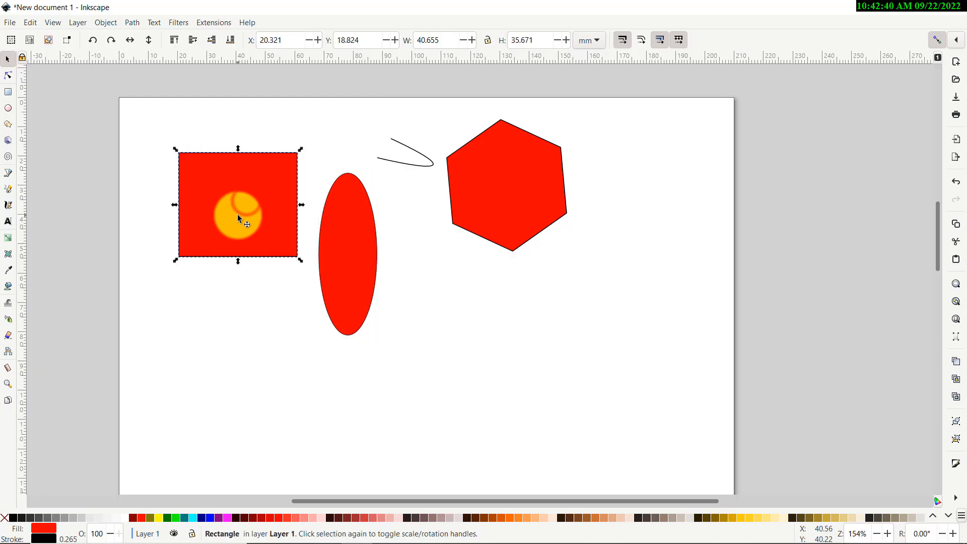
Fill the rectangle green and set its stroke colour to blue
click(175, 518)
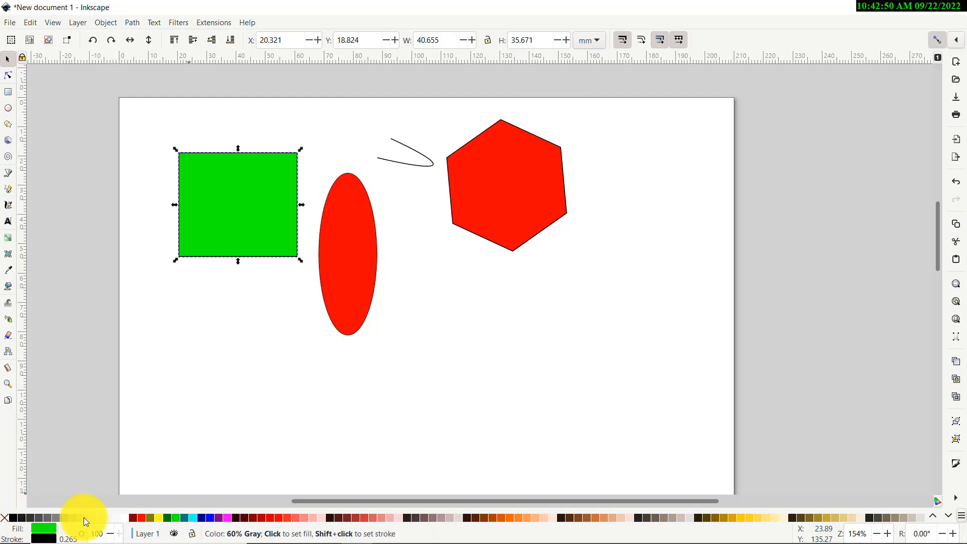
shift+click(168, 518)
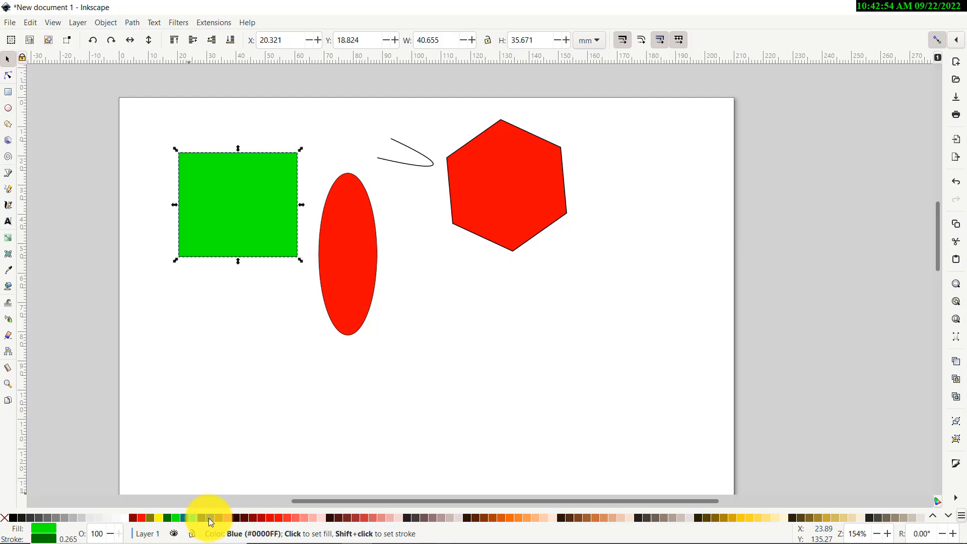
shift+click(209, 517)
click(244, 379)
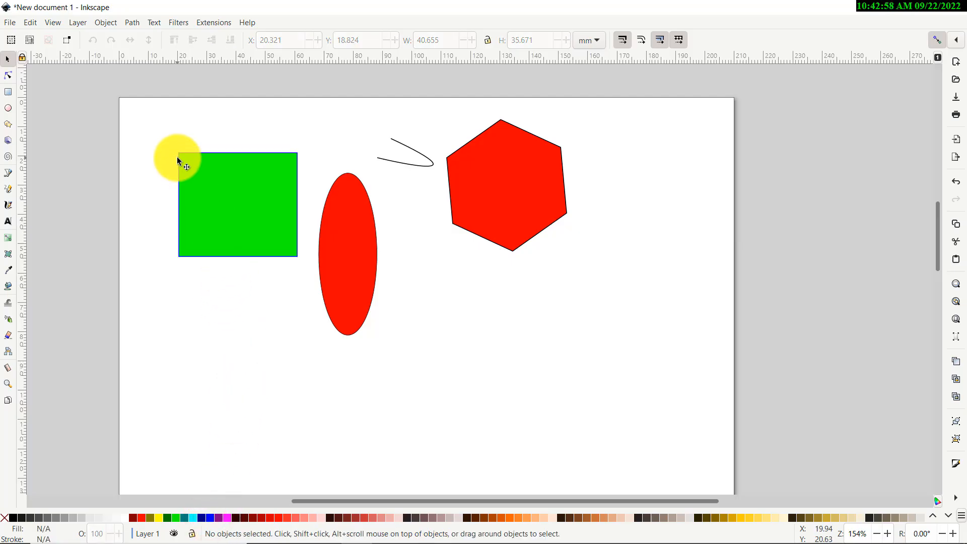
Drag the green rectangle down and to the left on the page
click(229, 205)
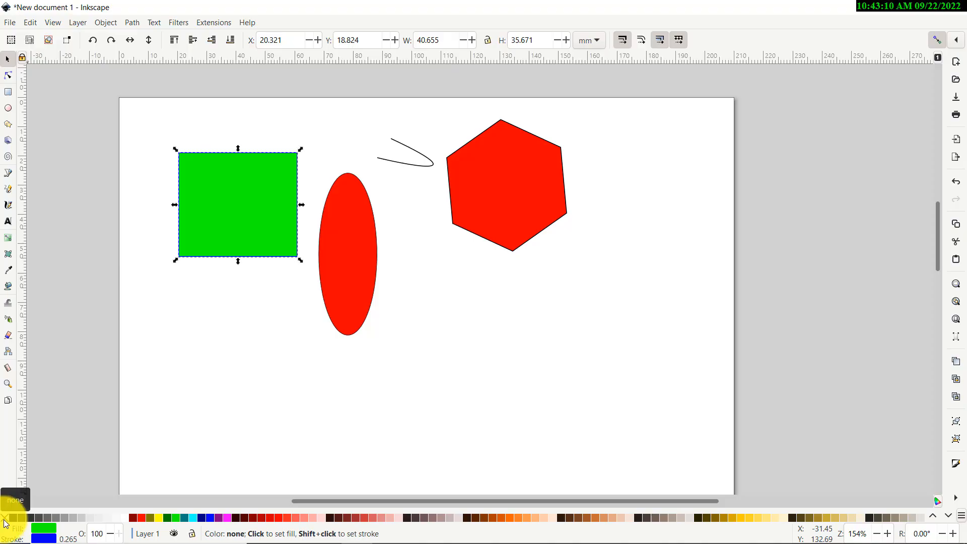
click(169, 359)
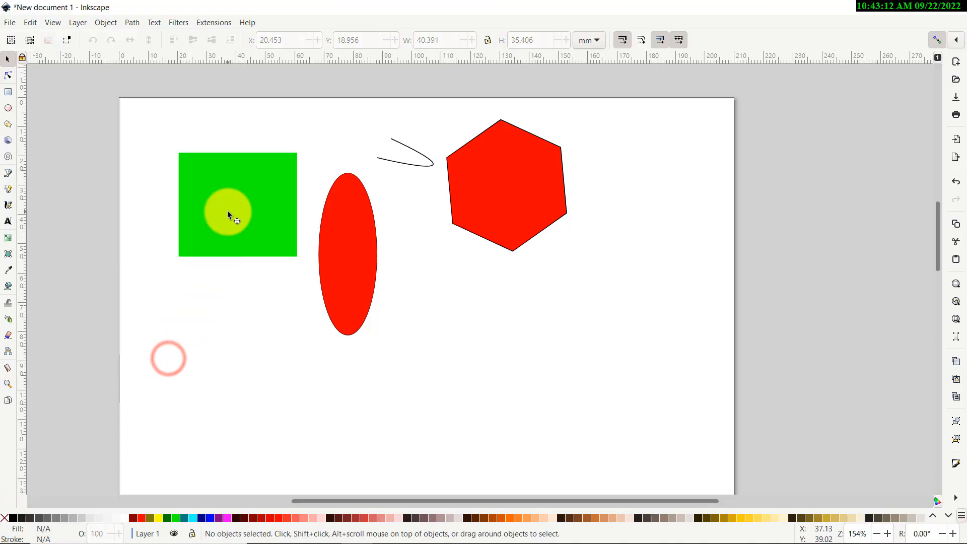
drag(228, 211, 213, 248)
click(248, 168)
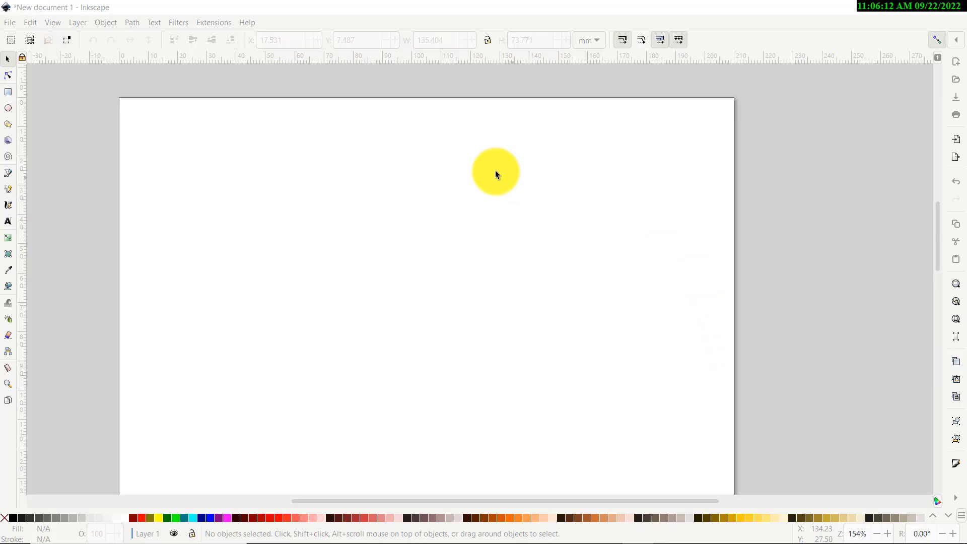
Draw a green rectangle about 65 x 32 mm near the upper left of a blank page and nudge it upward
click(8, 93)
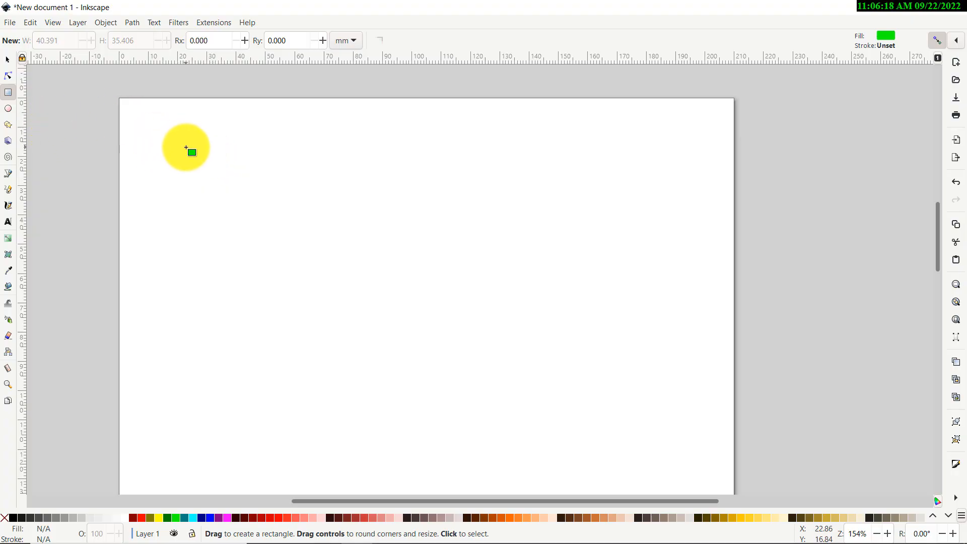
drag(166, 132, 357, 226)
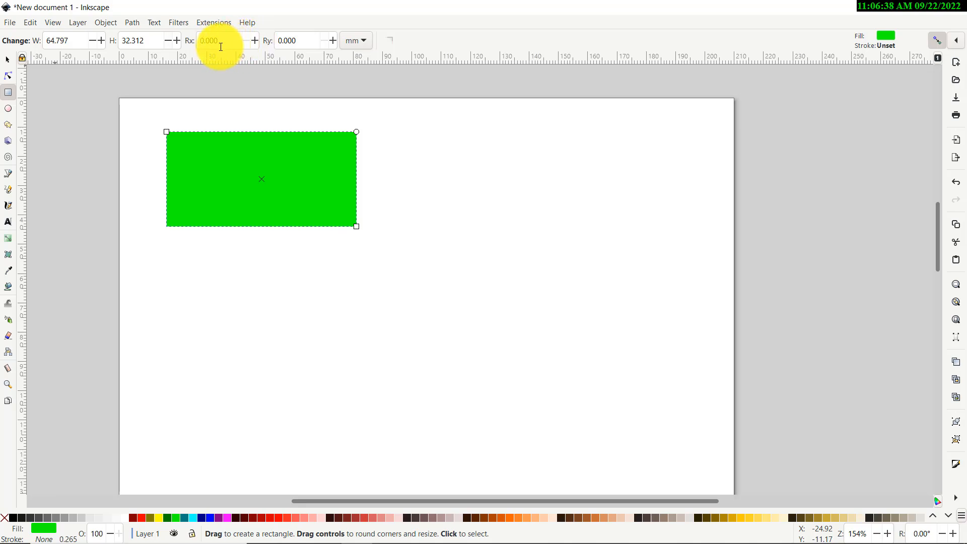
click(7, 61)
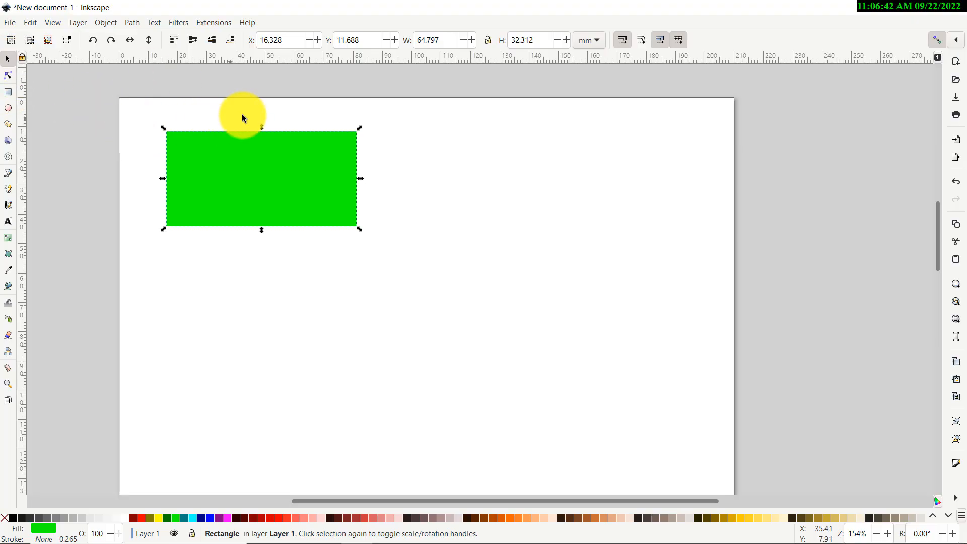
mouse_move(227, 173)
mouse_down()
mouse_move(235, 158)
mouse_move(226, 170)
mouse_up()
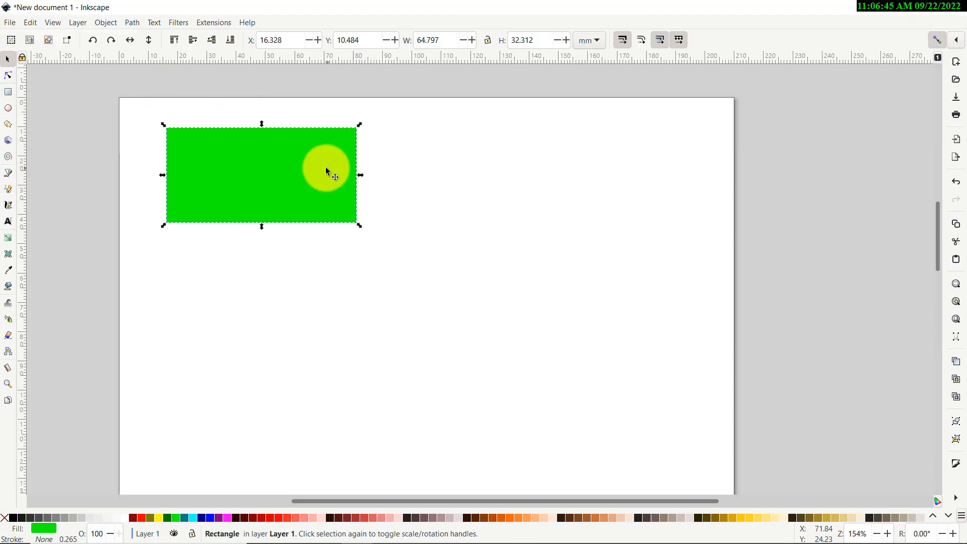
Resize the green rectangle to 50 x 25 mm and move it slightly right and up on the page
double_click(445, 41)
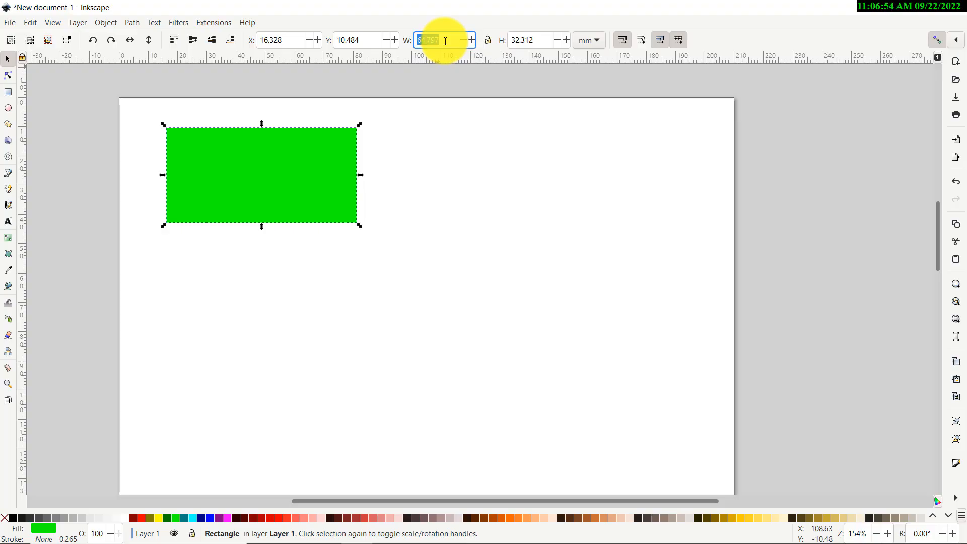
text(50)
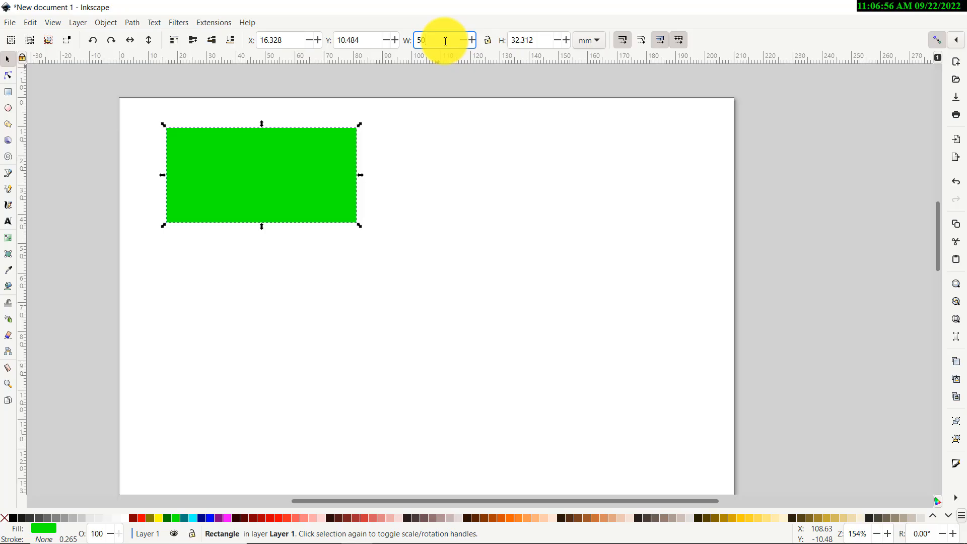
key(Tab)
text(2)
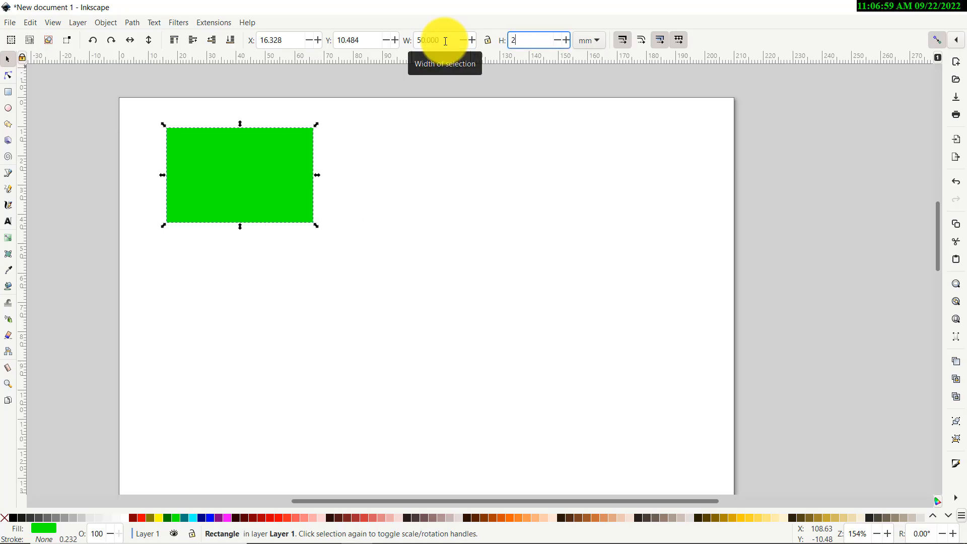
text(5)
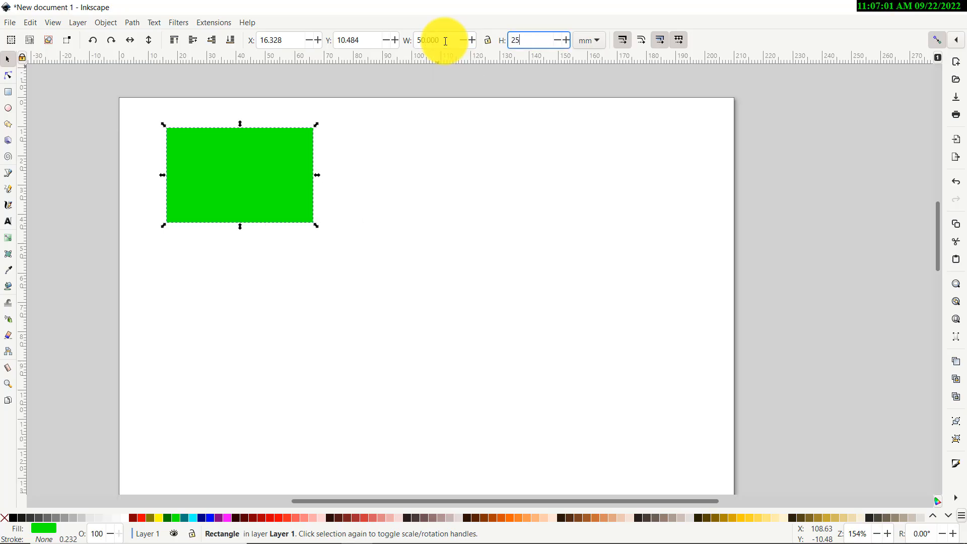
key(Return)
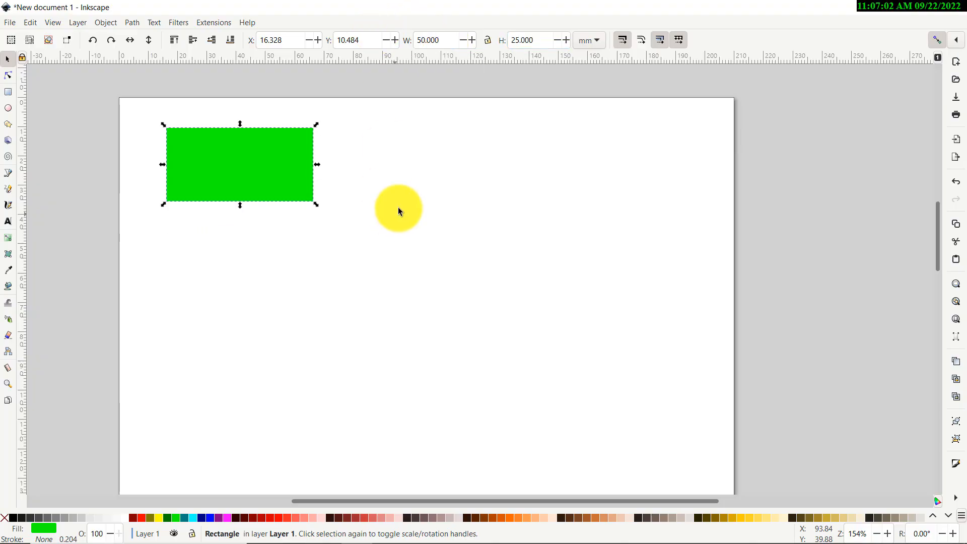
click(402, 151)
drag(268, 171, 312, 153)
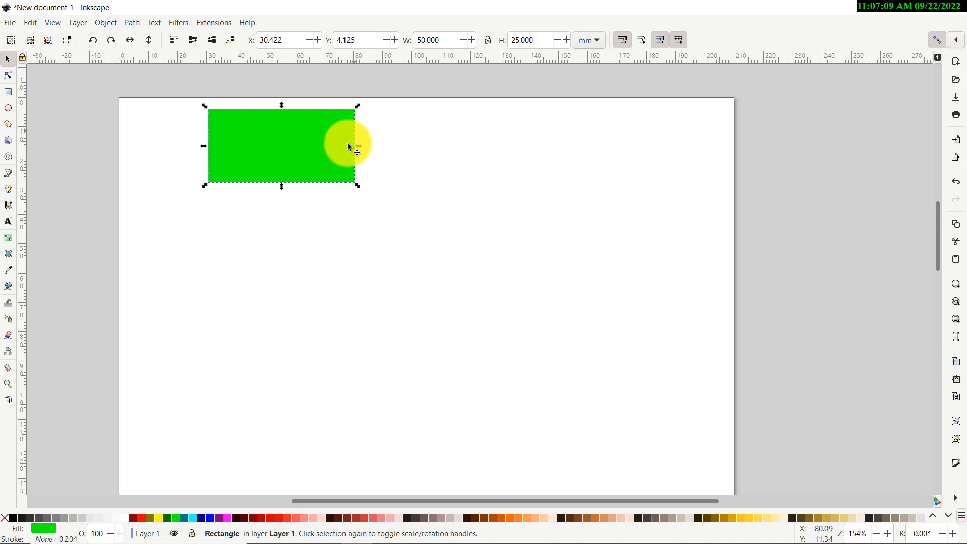
Duplicate the green rectangle and place the copy below the original
key(ctrl+c)
key(ctrl+v)
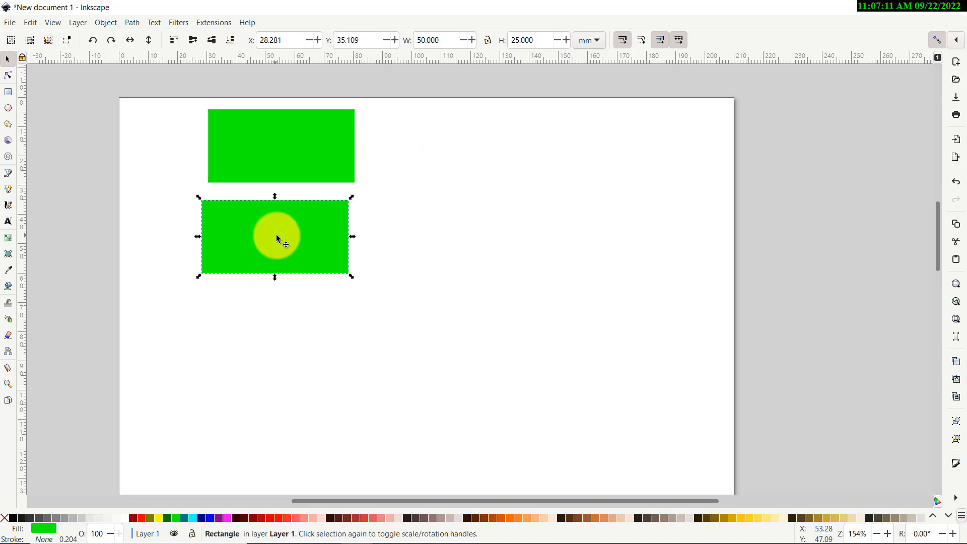
drag(278, 239, 319, 273)
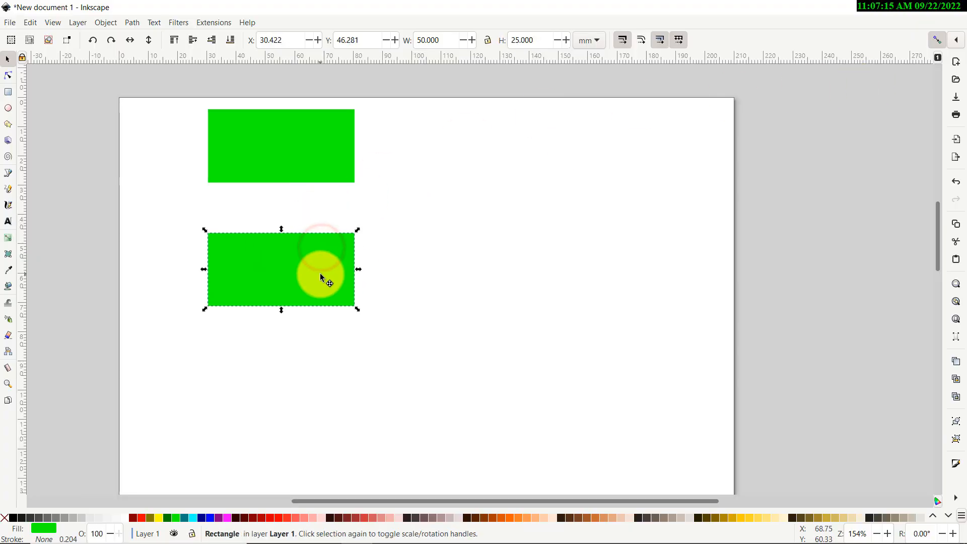
click(416, 179)
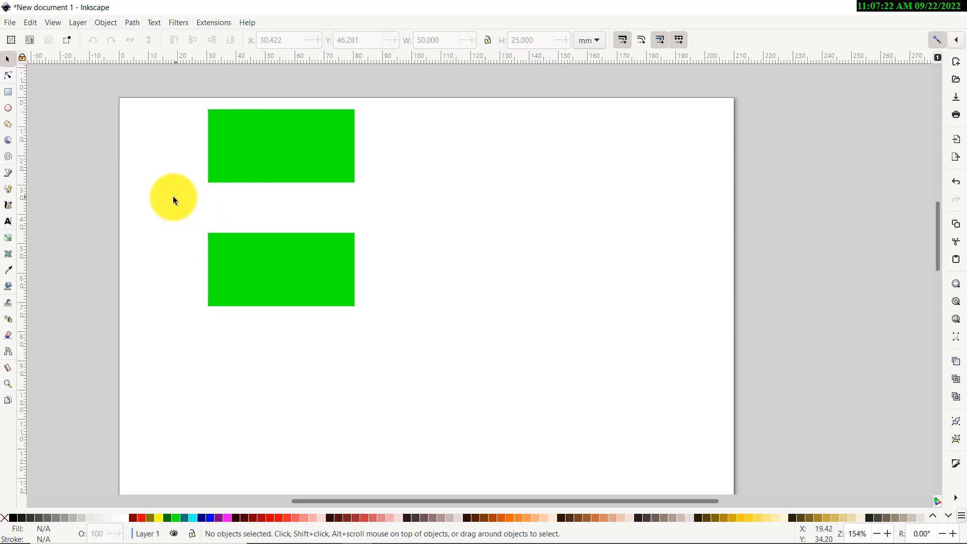
Draw a small thin rectangle at the left and set its size to 10 x 3 mm
click(9, 93)
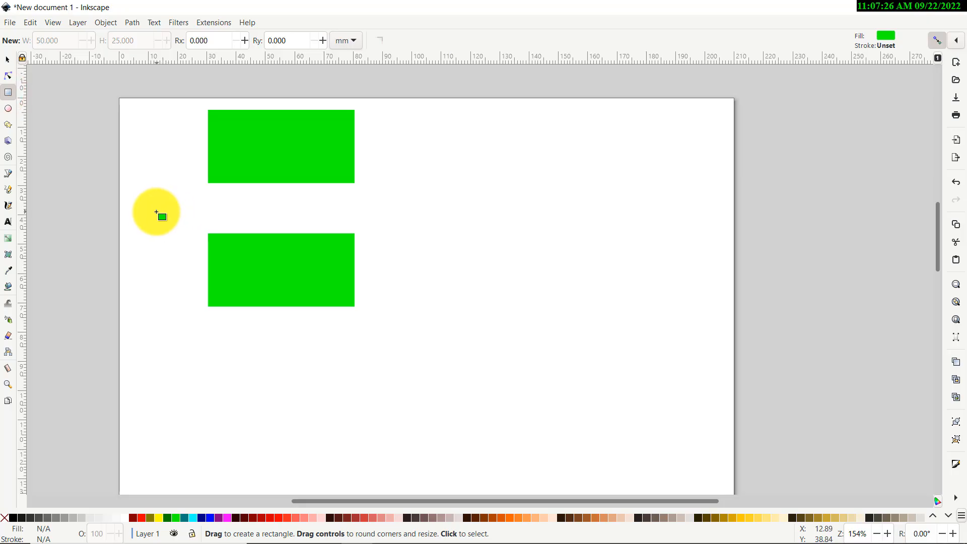
drag(151, 204, 187, 205)
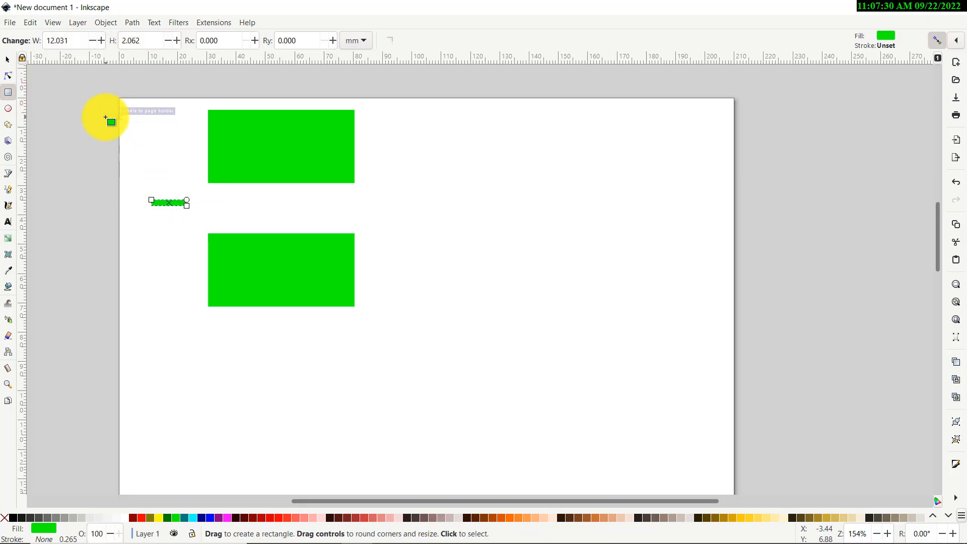
double_click(145, 44)
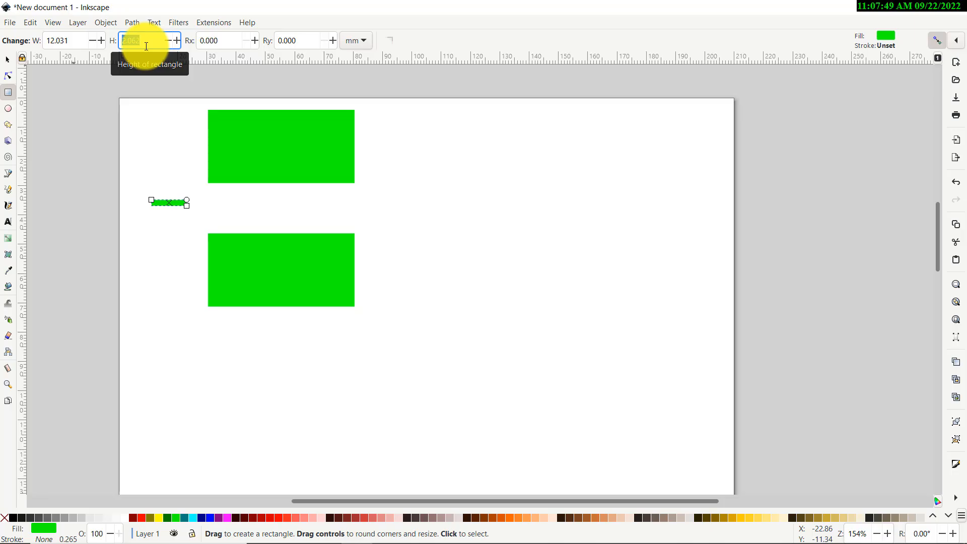
text(3)
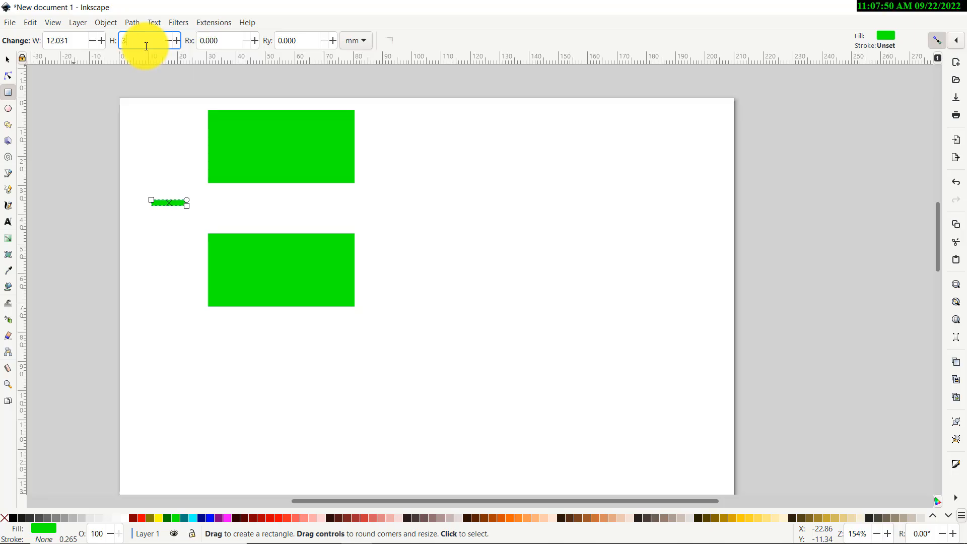
click(74, 41)
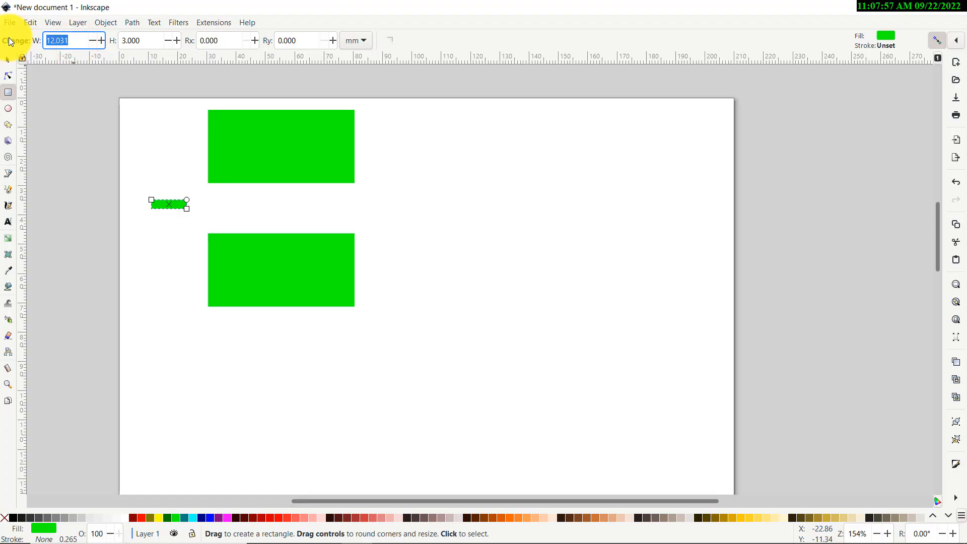
text(10)
key(Return)
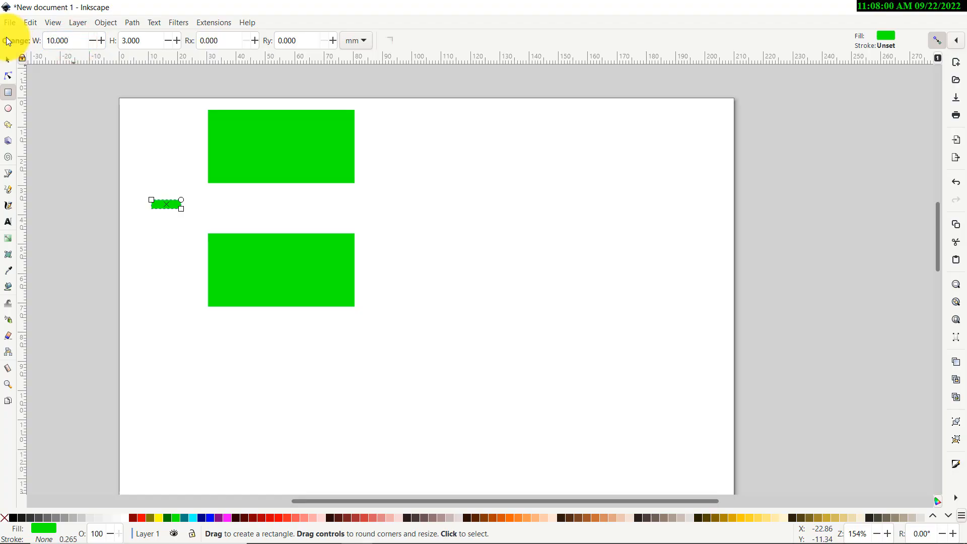
Move the small rectangle slightly up and to the right
click(7, 63)
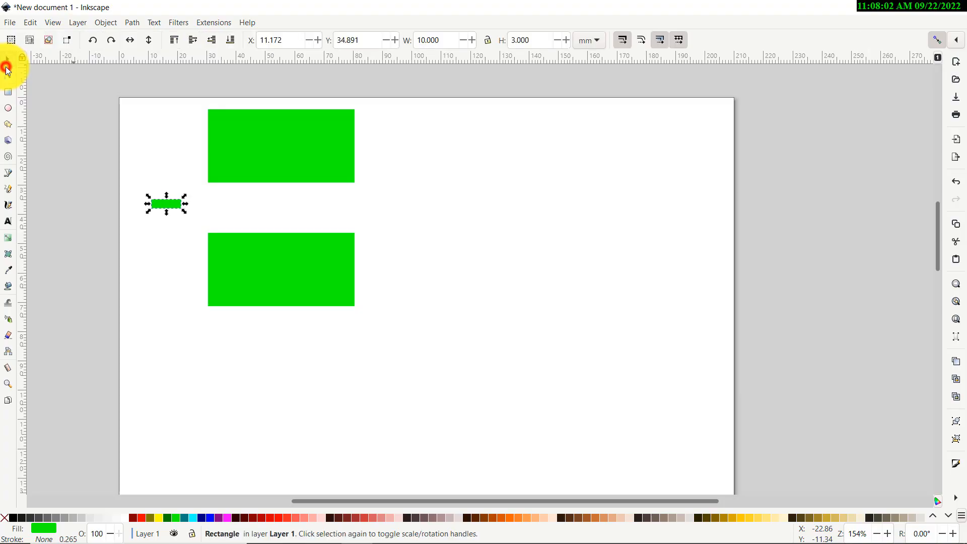
click(143, 143)
mouse_move(165, 207)
mouse_down()
mouse_move(182, 196)
mouse_move(168, 201)
mouse_up()
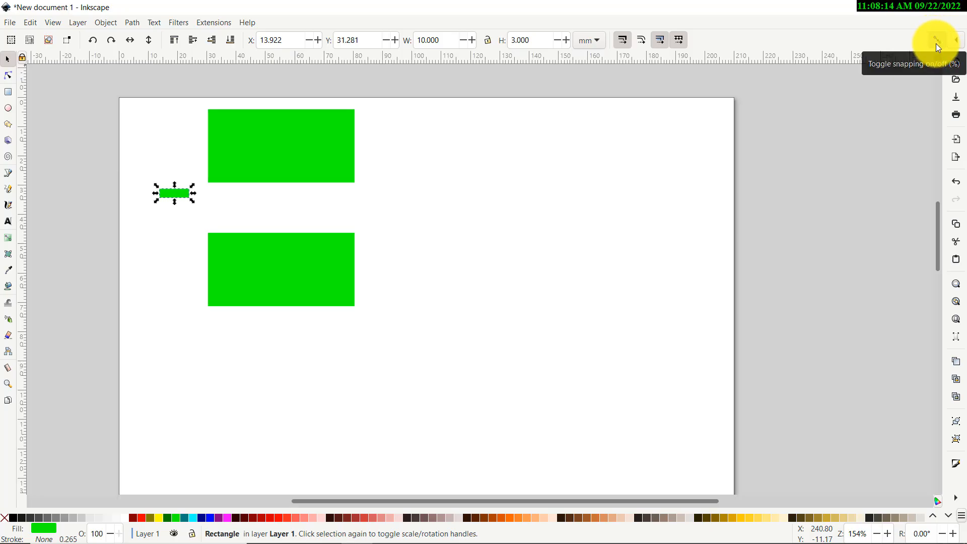
Toggle snapping to bounding-box centres in the snapping options
click(955, 43)
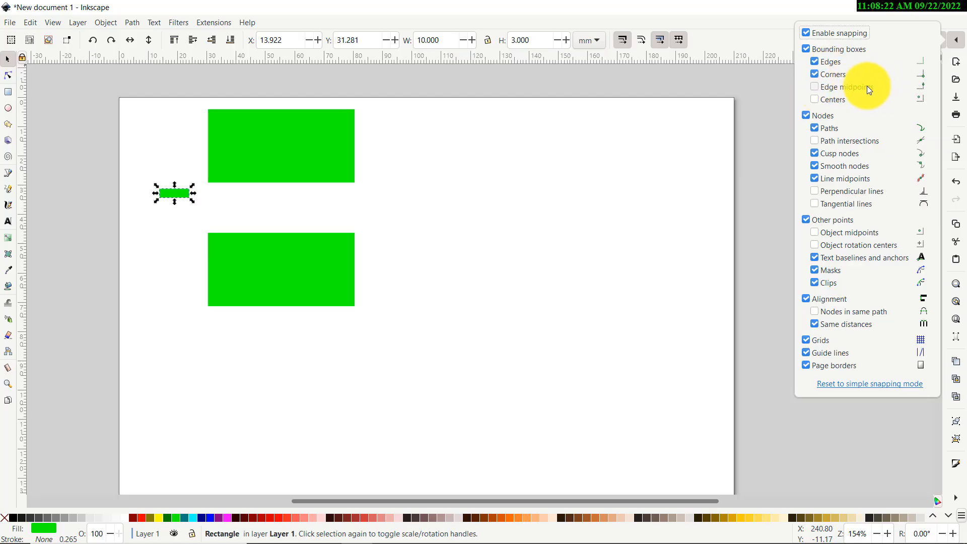
click(815, 99)
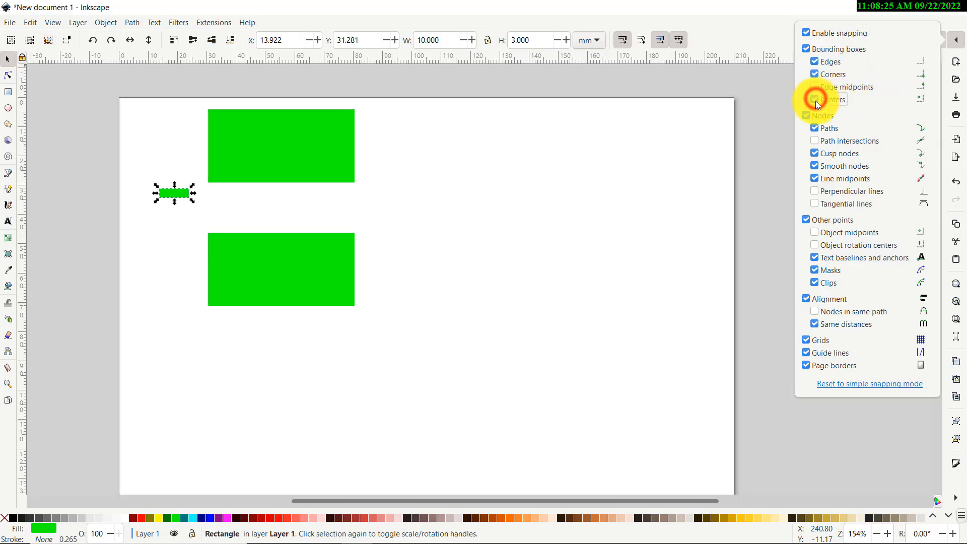
click(769, 130)
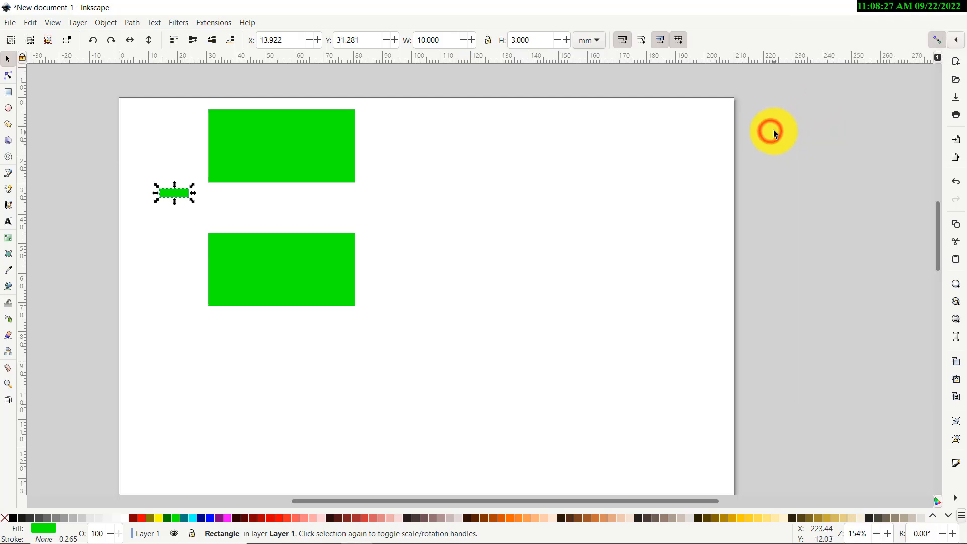
Fill the small rectangle red and snap it under the top green rectangle's lower right corner
click(140, 517)
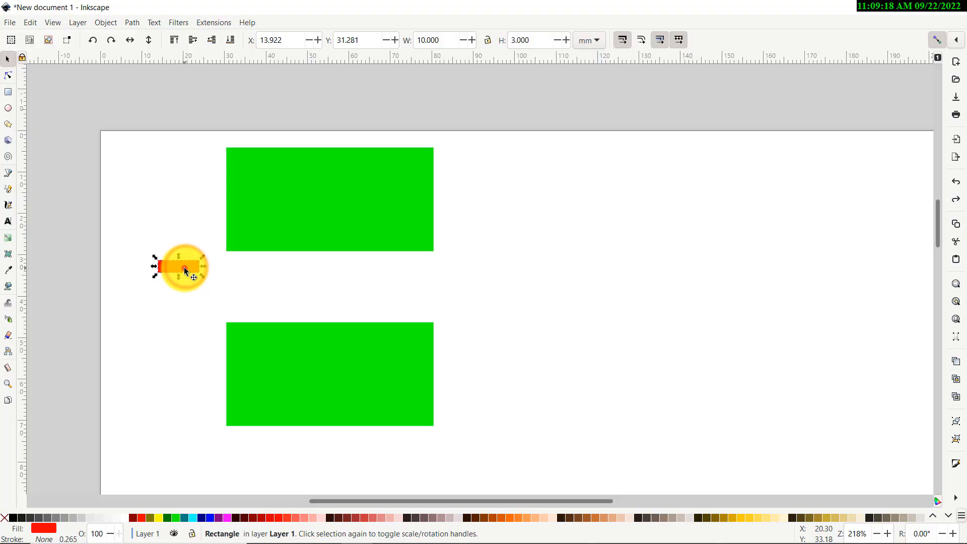
drag(185, 267, 424, 263)
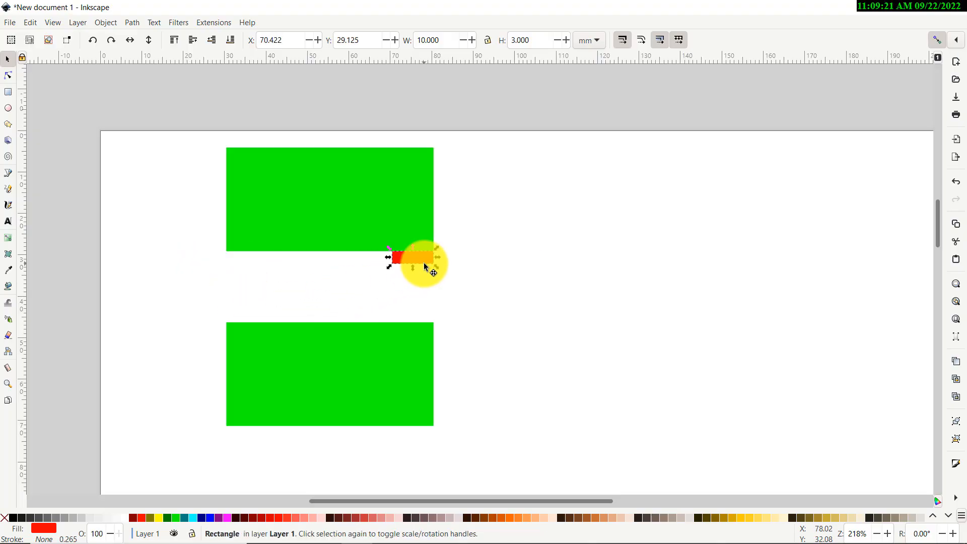
Duplicate the red strip and place the copy under the top green rectangle's lower left corner
key(ctrl+c)
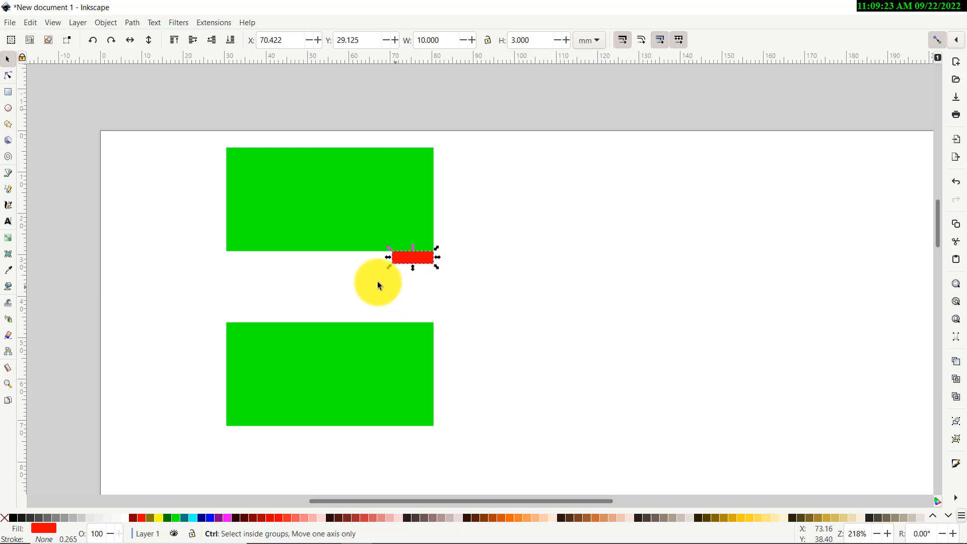
key(ctrl+v)
drag(370, 280, 256, 259)
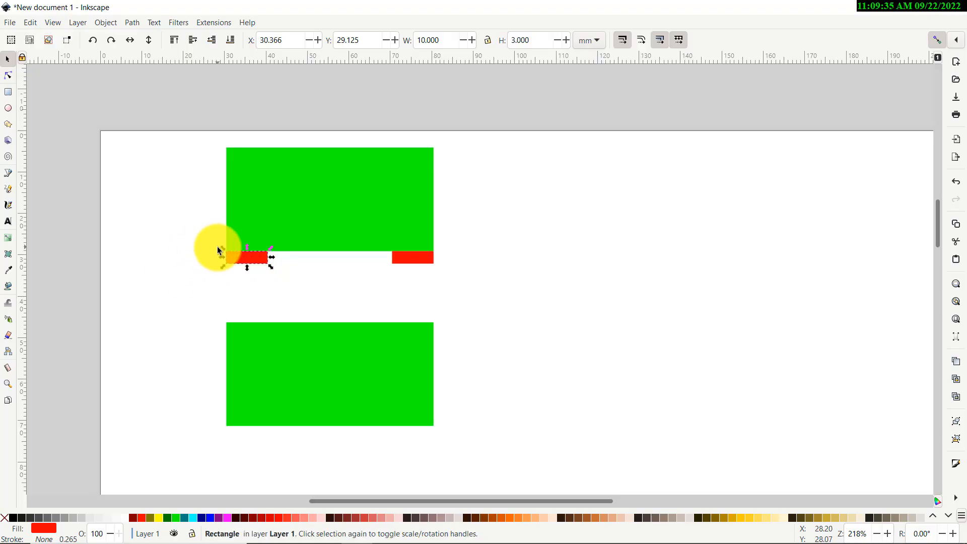
click(203, 249)
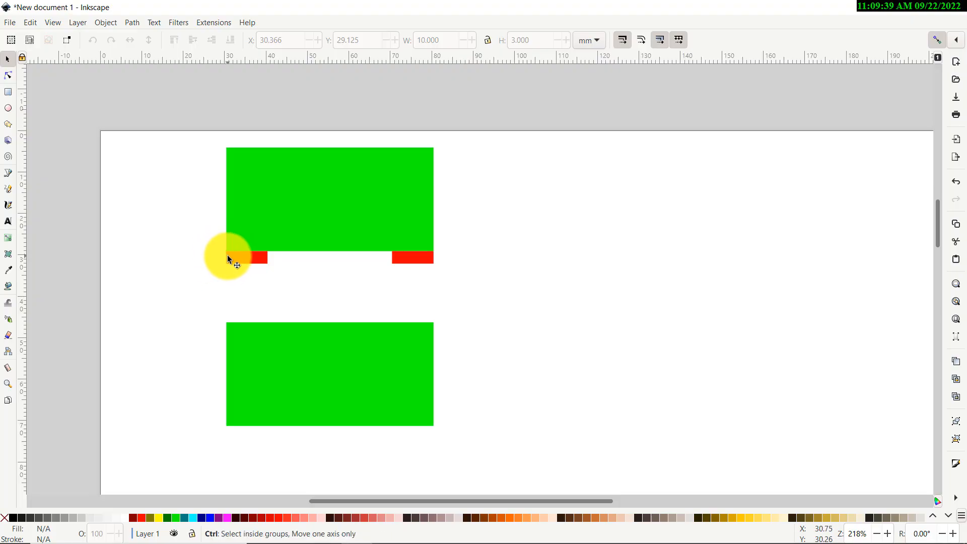
Zoom in and snap the left red strip flush with the green rectangle's left edge
scroll(227, 255, up, 9)
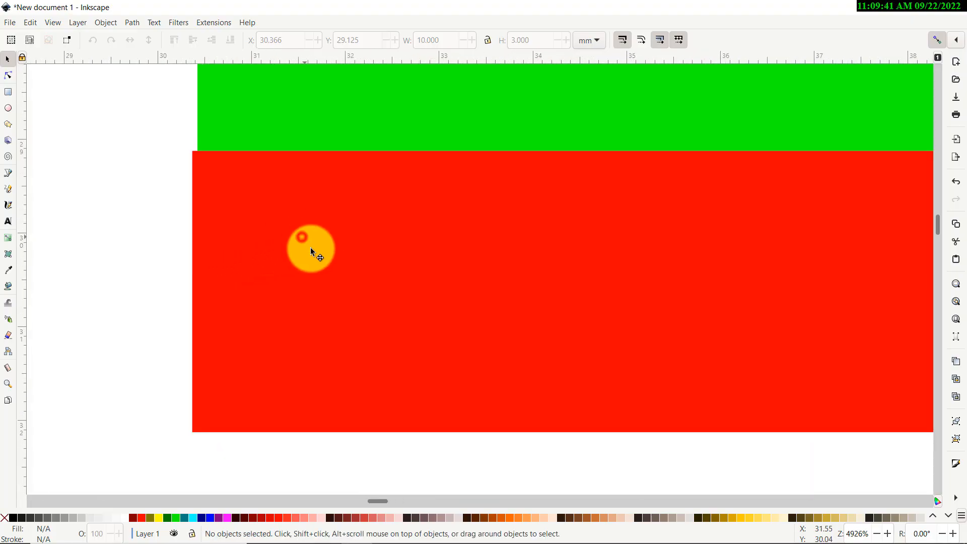
mouse_move(310, 249)
mouse_down()
mouse_move(324, 246)
mouse_move(309, 239)
mouse_up()
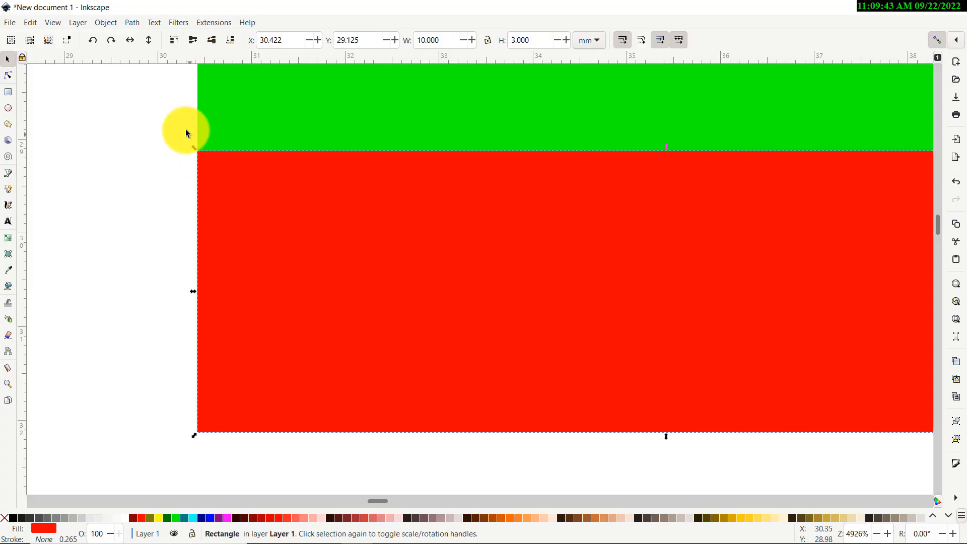
click(169, 152)
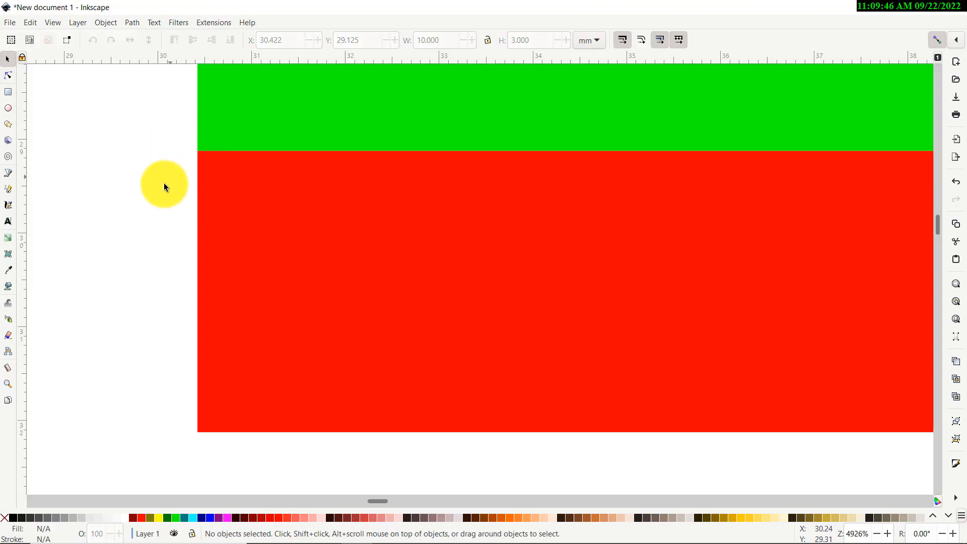
Copy both red strips and paste the copies across the middle of the lower green rectangle, flush with its sides
scroll(156, 188, down, 4)
scroll(156, 188, down, 4)
scroll(214, 287, up, 3)
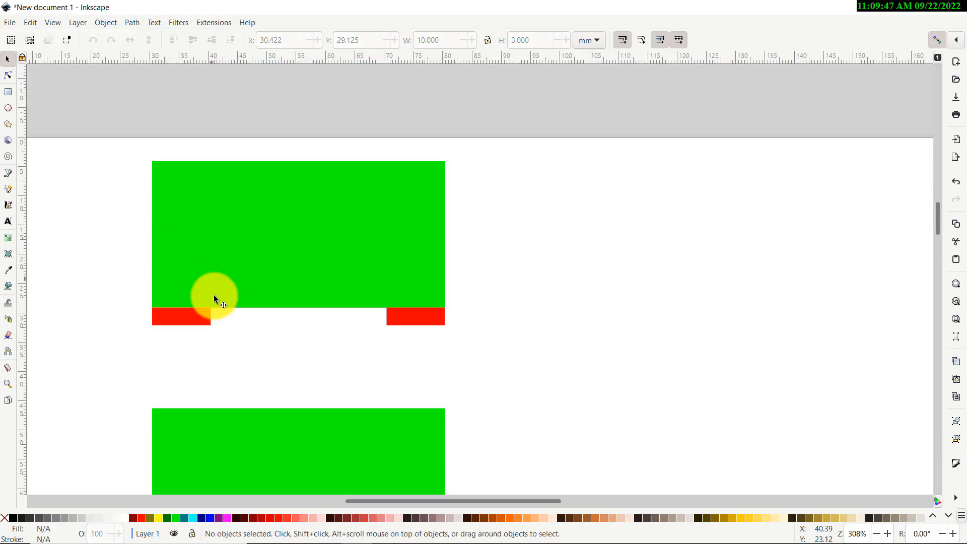
scroll(499, 271, down, 8)
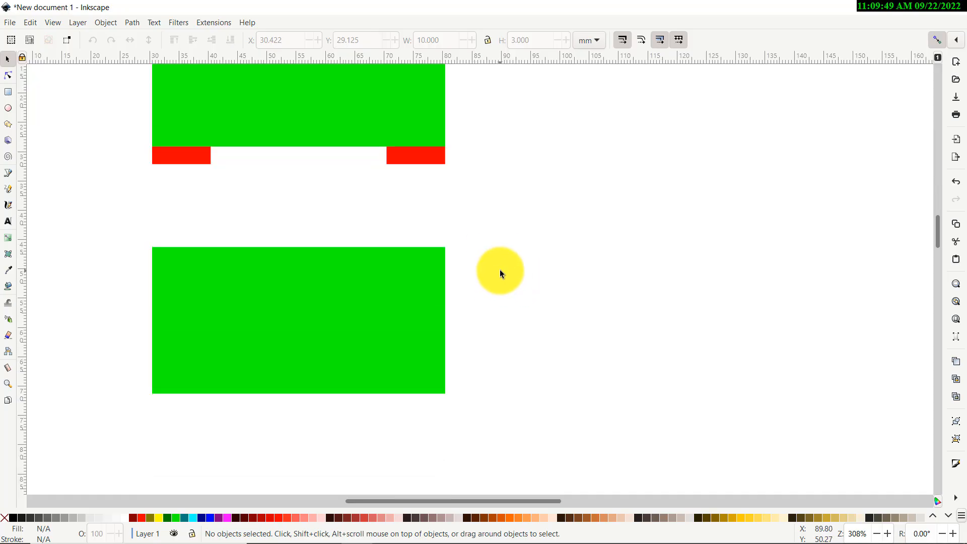
scroll(398, 197, up, 6)
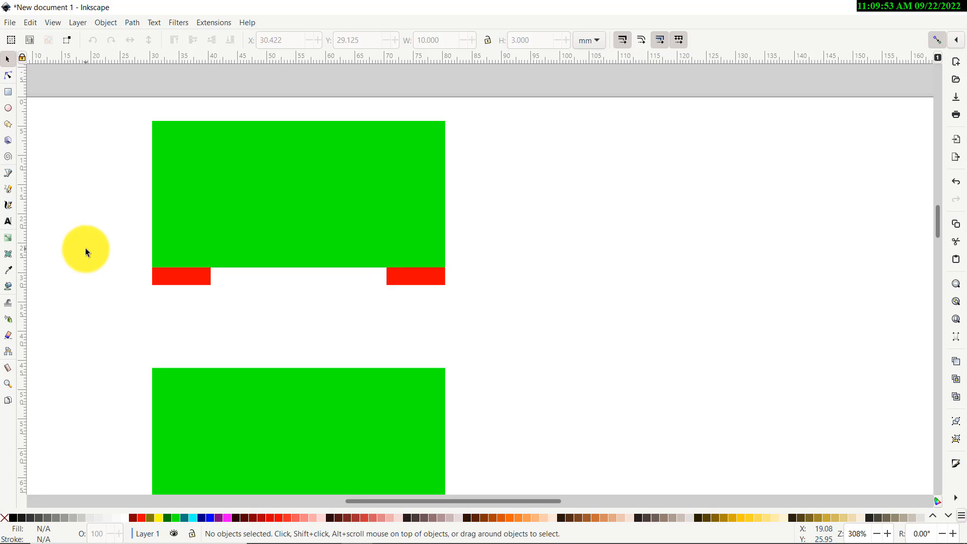
scroll(85, 245, down, 4)
scroll(83, 222, down, 1)
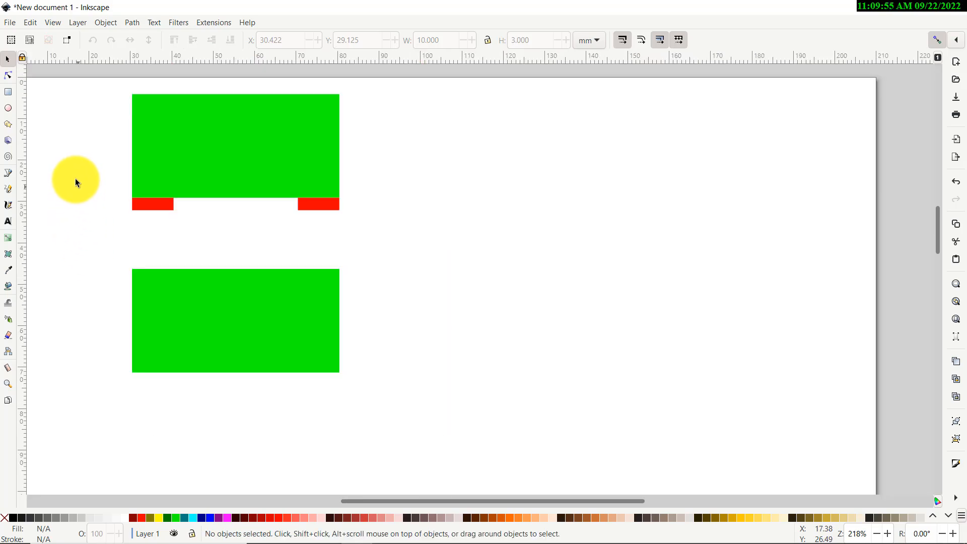
drag(74, 178, 388, 243)
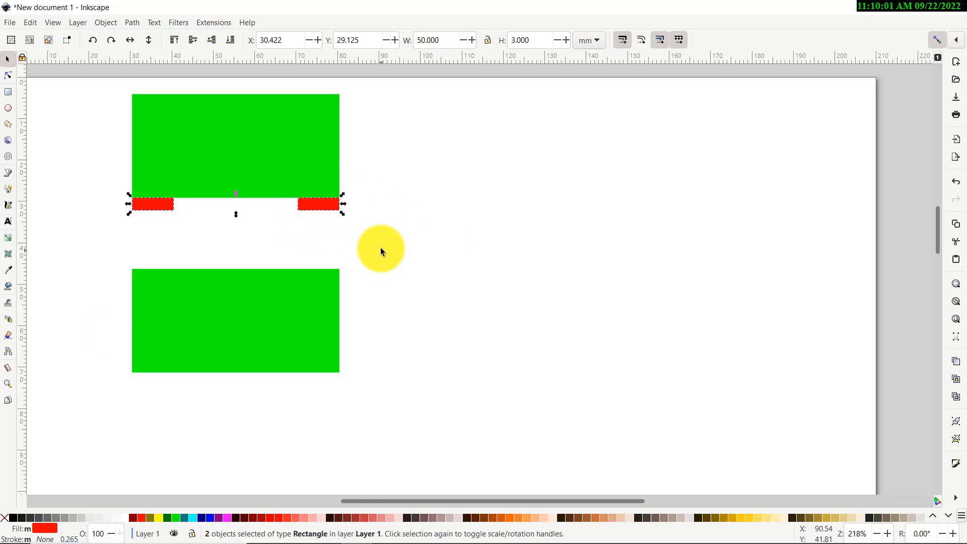
click(335, 247)
drag(390, 173, 31, 272)
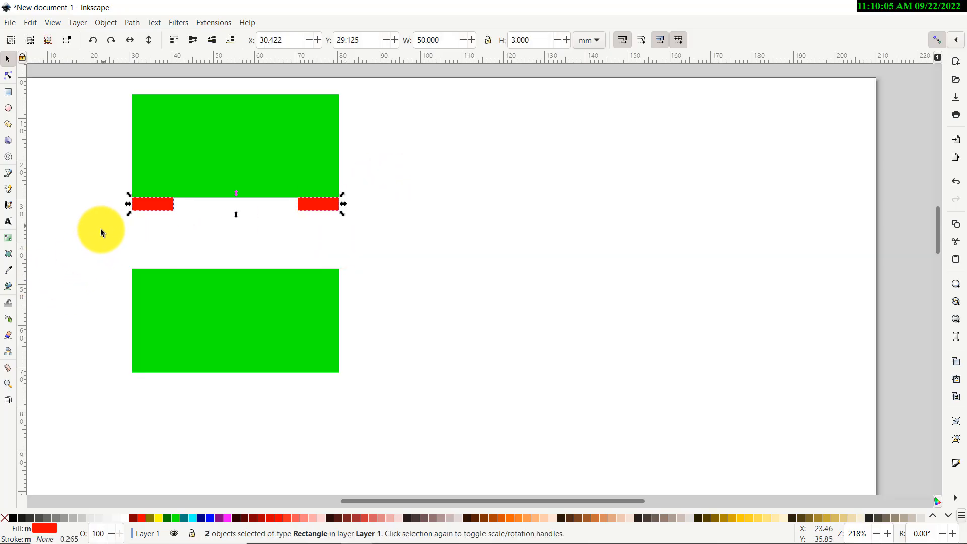
drag(95, 238, 388, 178)
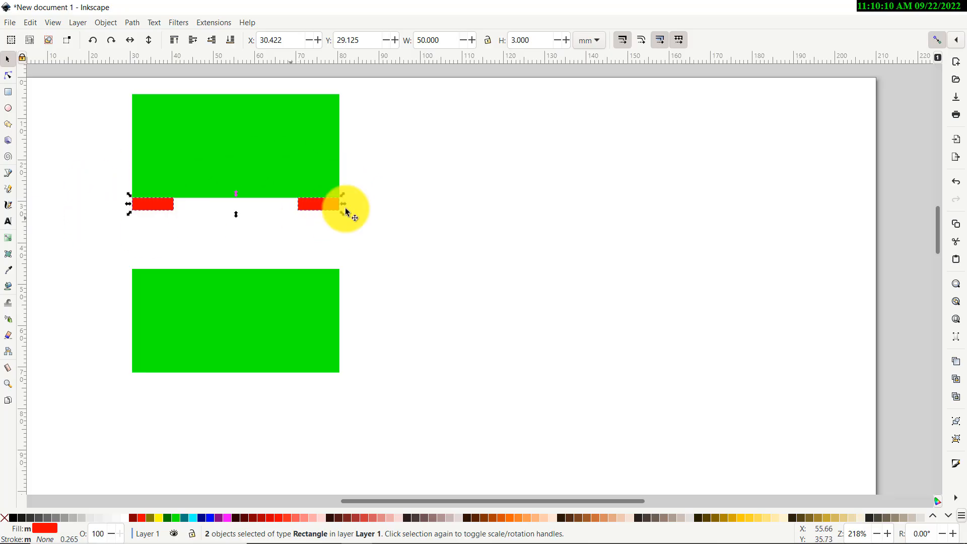
click(367, 246)
drag(403, 150, 81, 241)
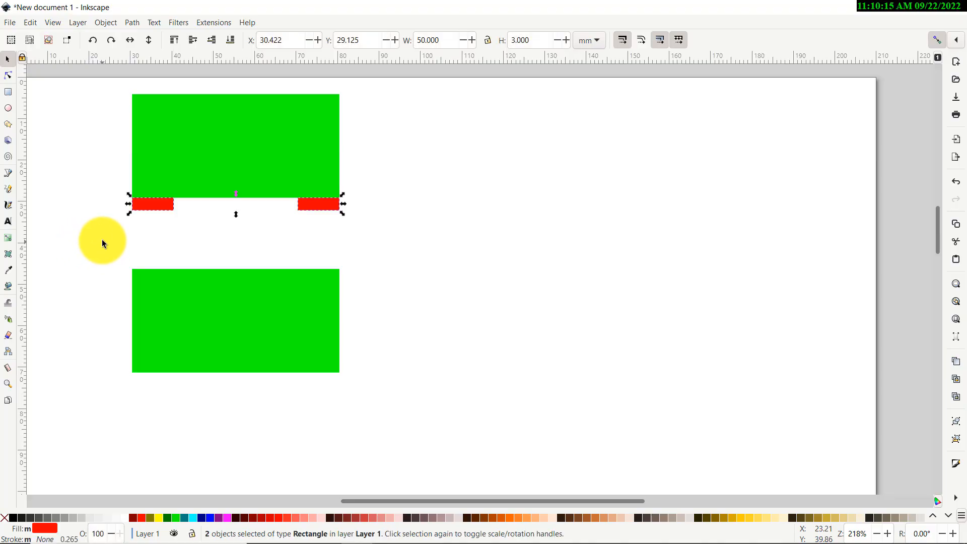
drag(372, 77, 79, 247)
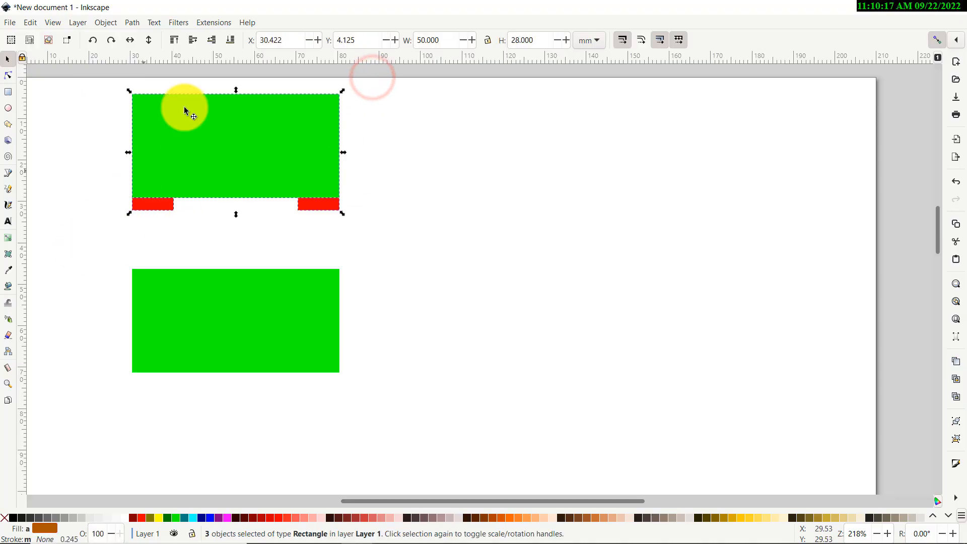
click(363, 176)
drag(417, 177, 91, 253)
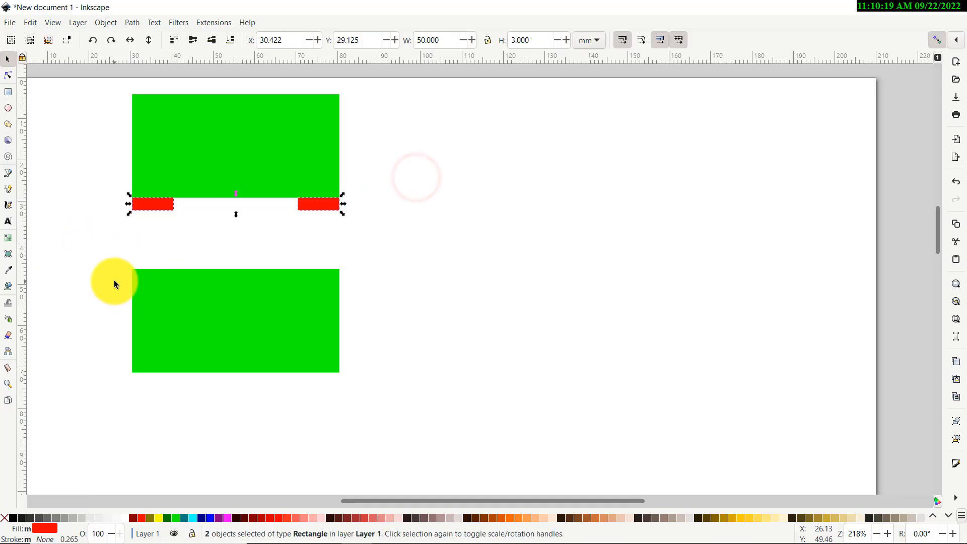
key(ctrl)
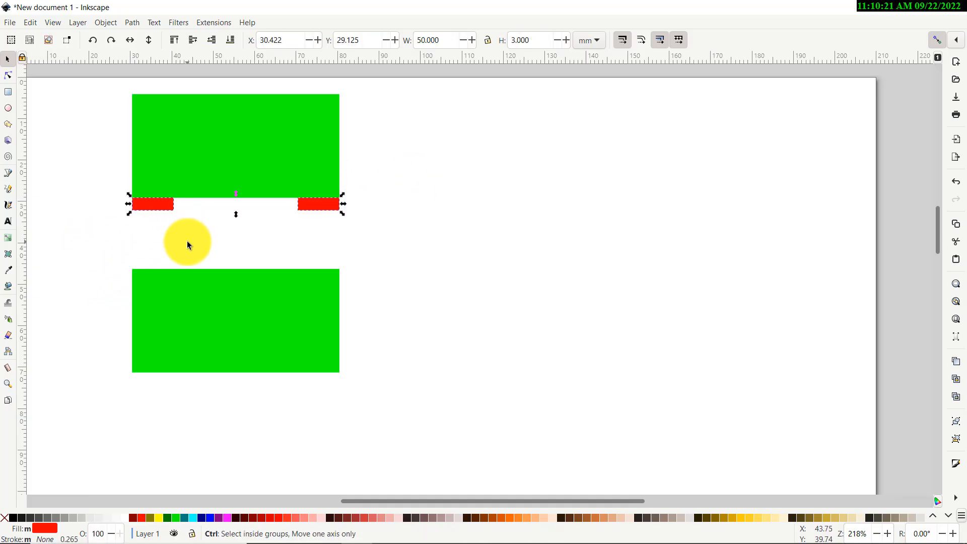
key(ctrl+v)
drag(104, 242, 154, 320)
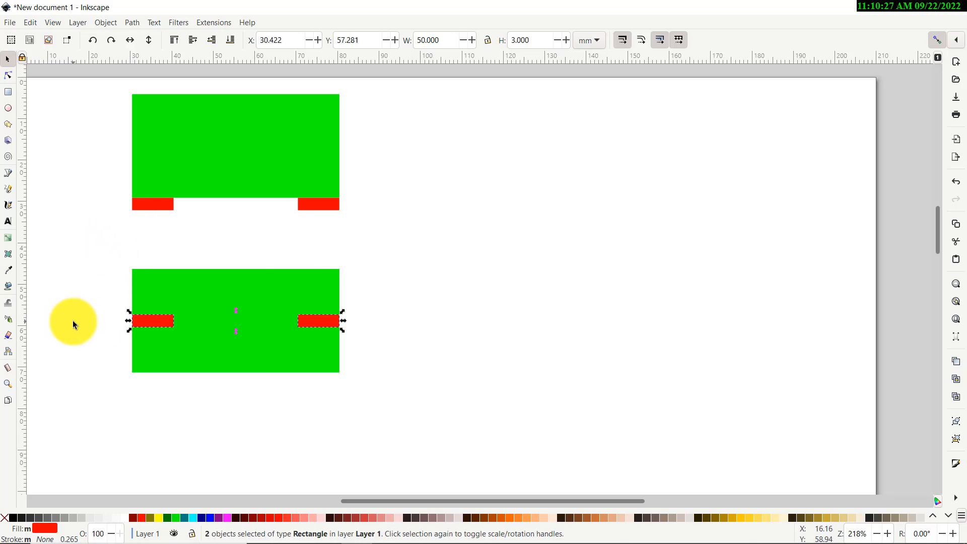
click(72, 320)
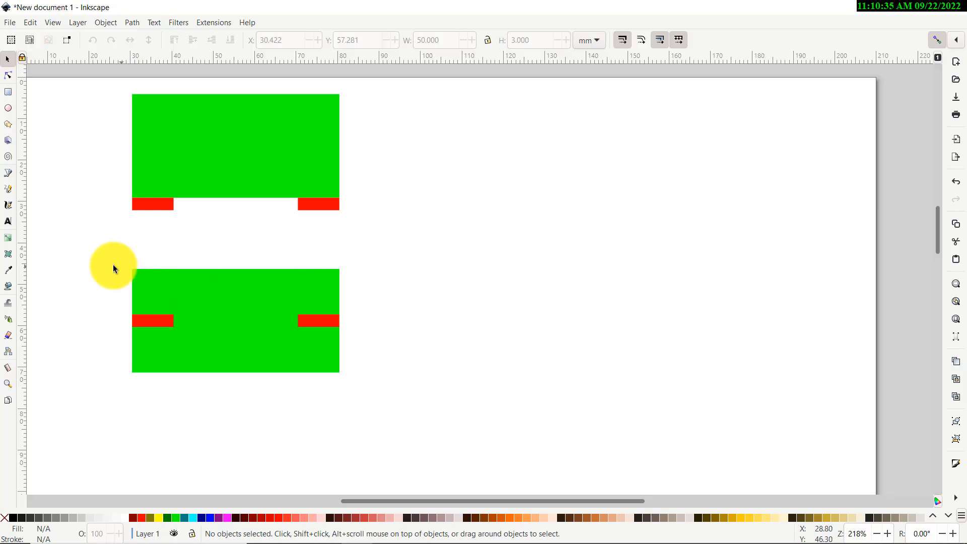
Union the top green rectangle with its two red strips into a single path
drag(86, 244, 428, 419)
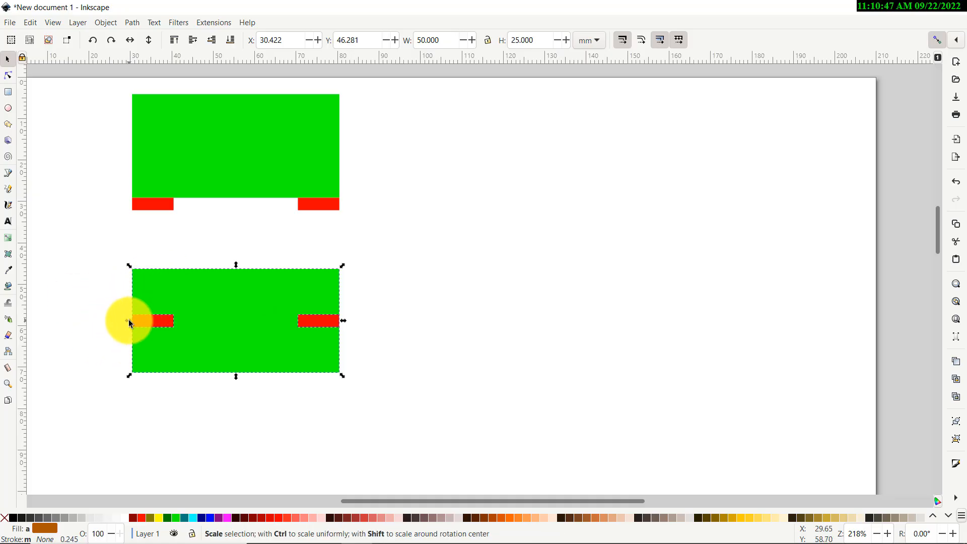
click(72, 319)
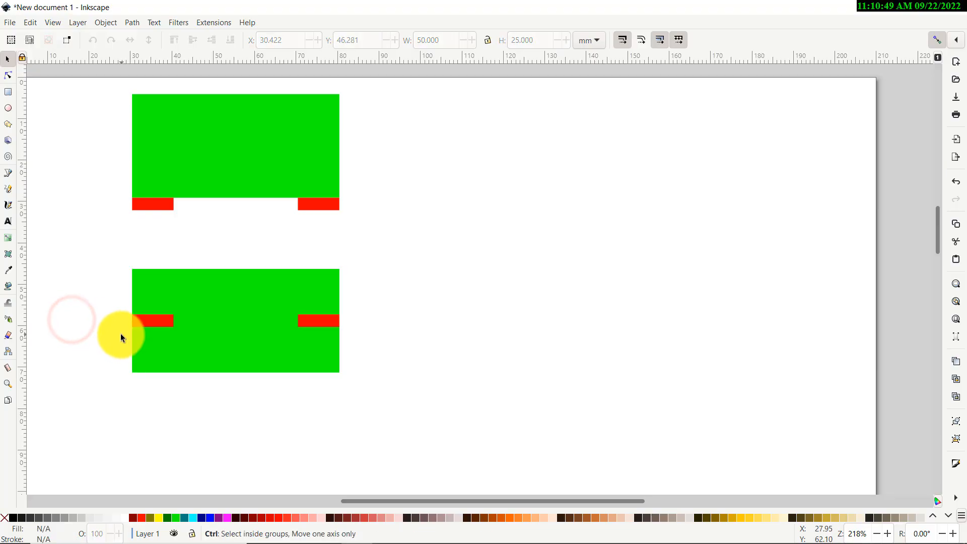
scroll(122, 333, up, 4)
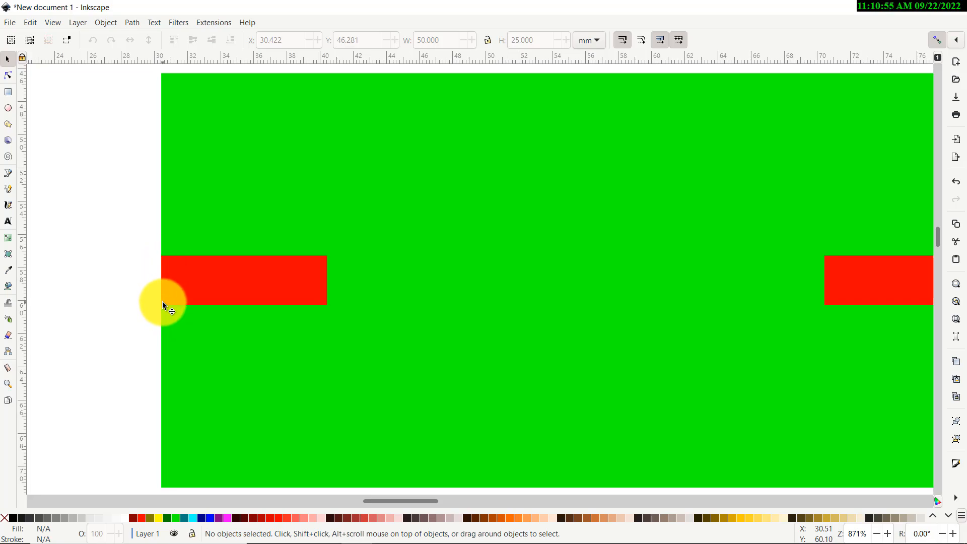
scroll(122, 316, down, 3)
scroll(131, 236, up, 3)
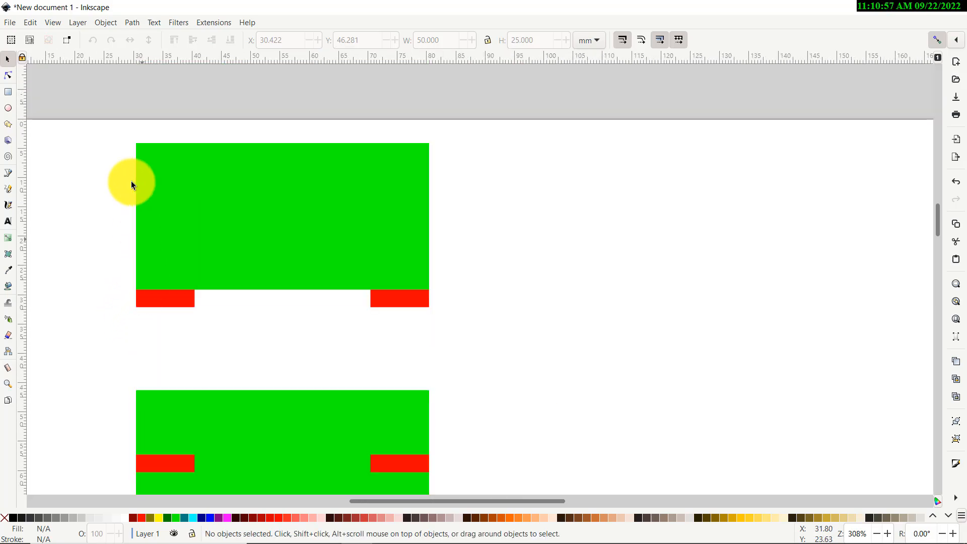
scroll(162, 313, up, 3)
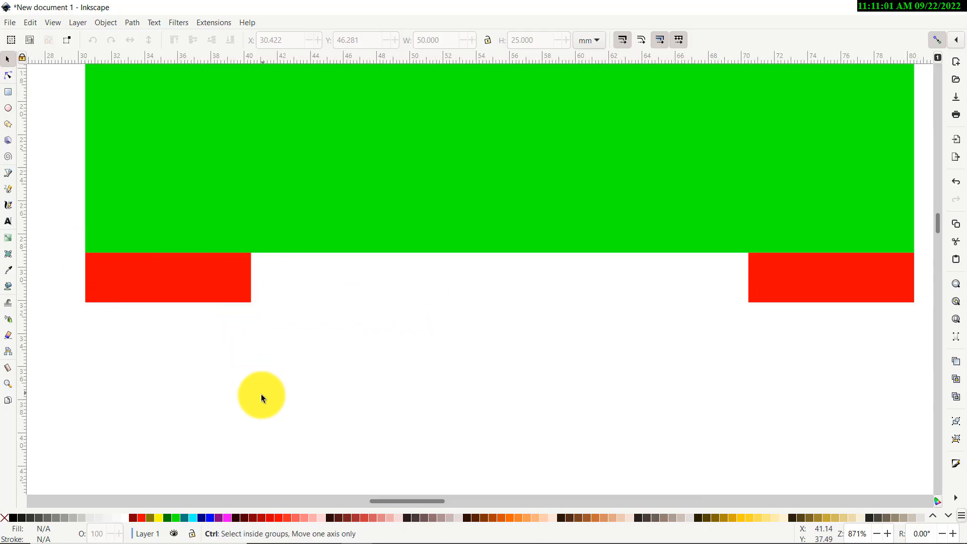
scroll(259, 395, down, 3)
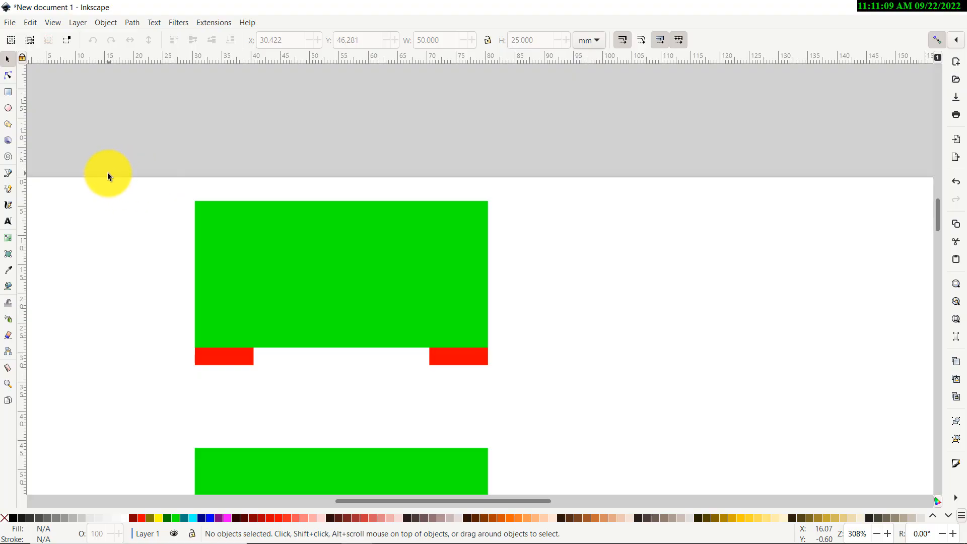
drag(107, 172, 536, 401)
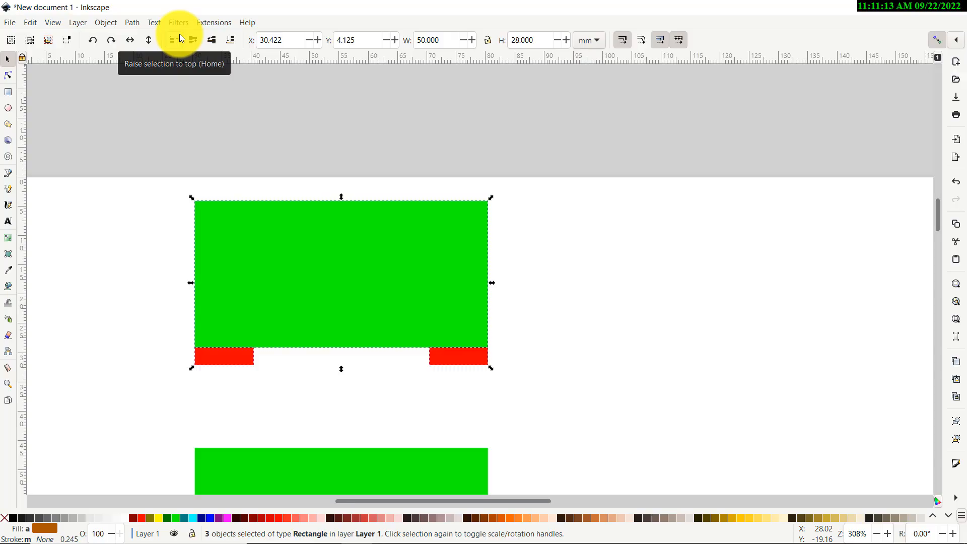
click(131, 24)
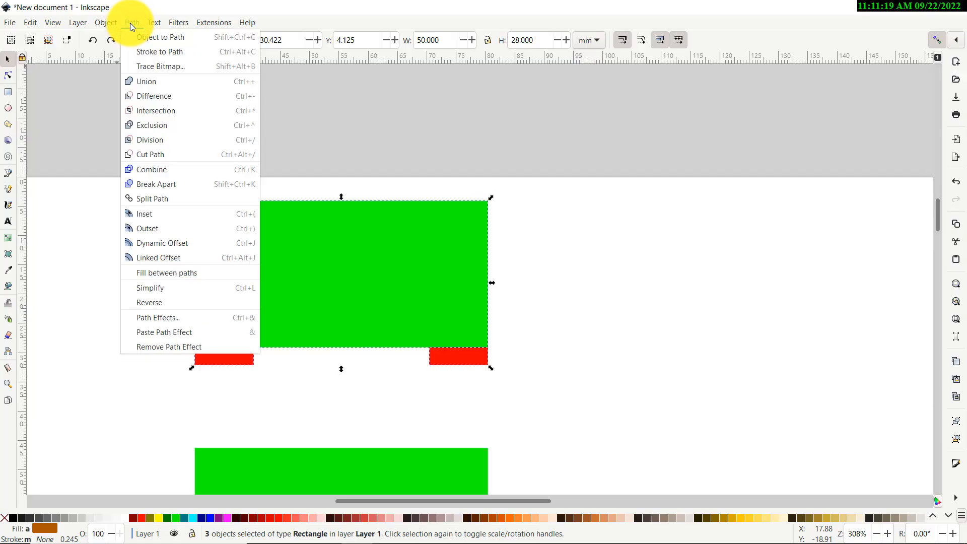
click(194, 79)
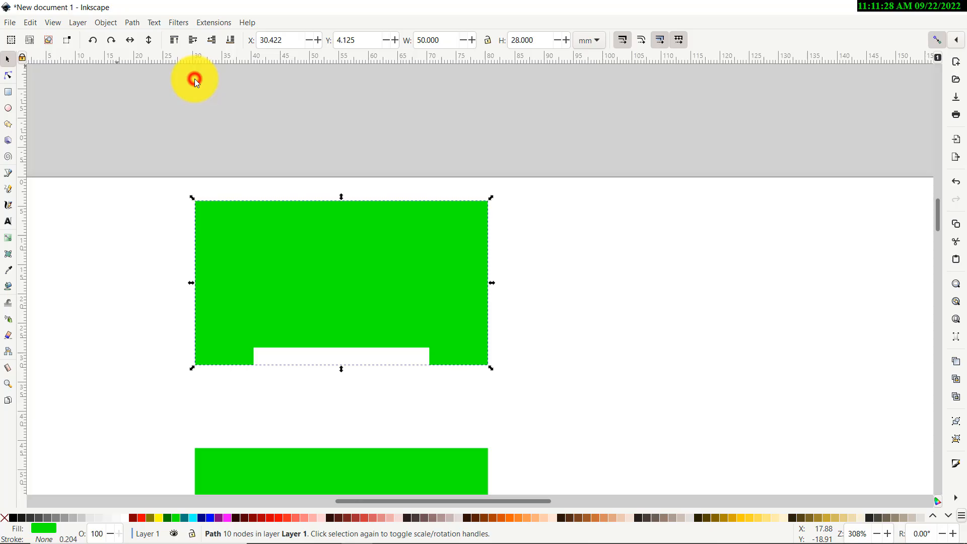
scroll(134, 163, down, 6)
click(133, 163)
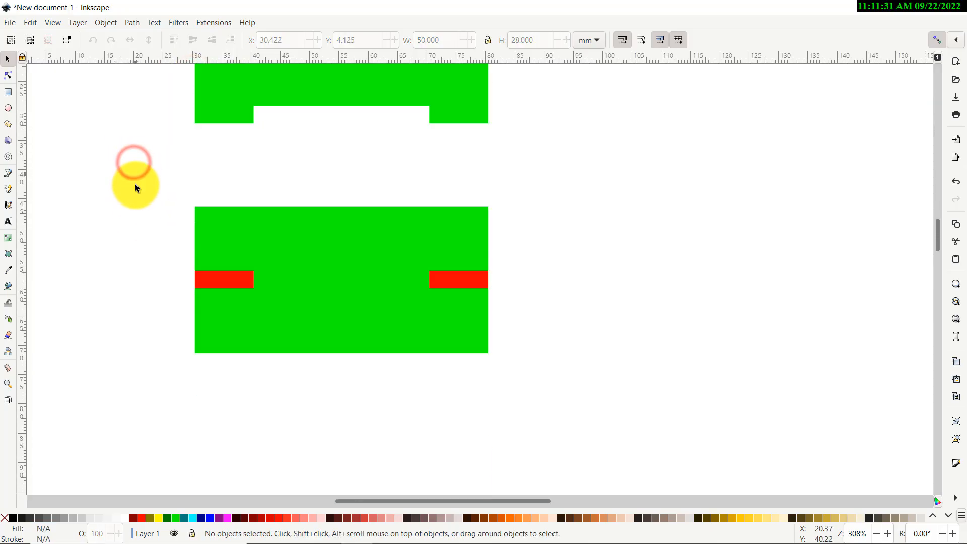
Try subtracting the left red strip from the lower green rectangle with Difference, then undo it
scroll(178, 215, up, 2)
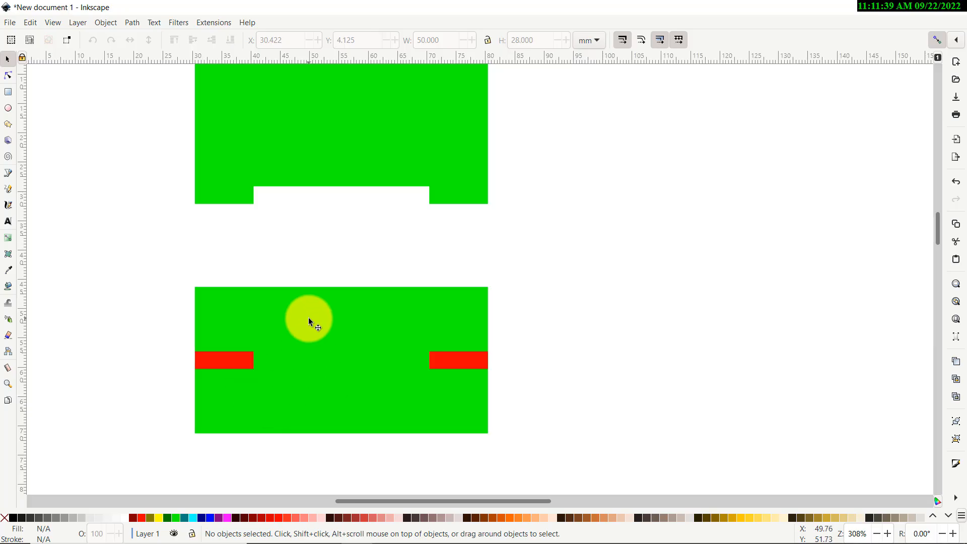
click(308, 317)
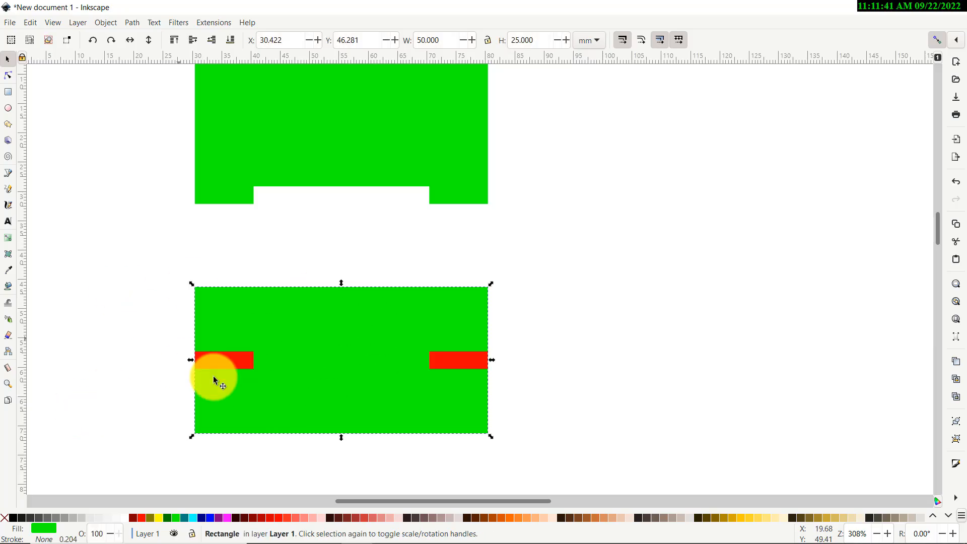
shift+click(231, 362)
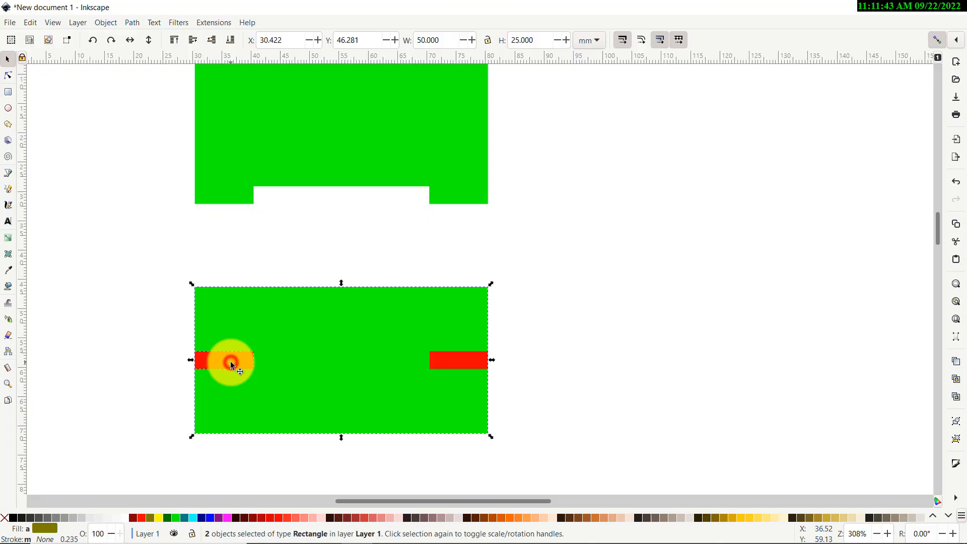
click(132, 22)
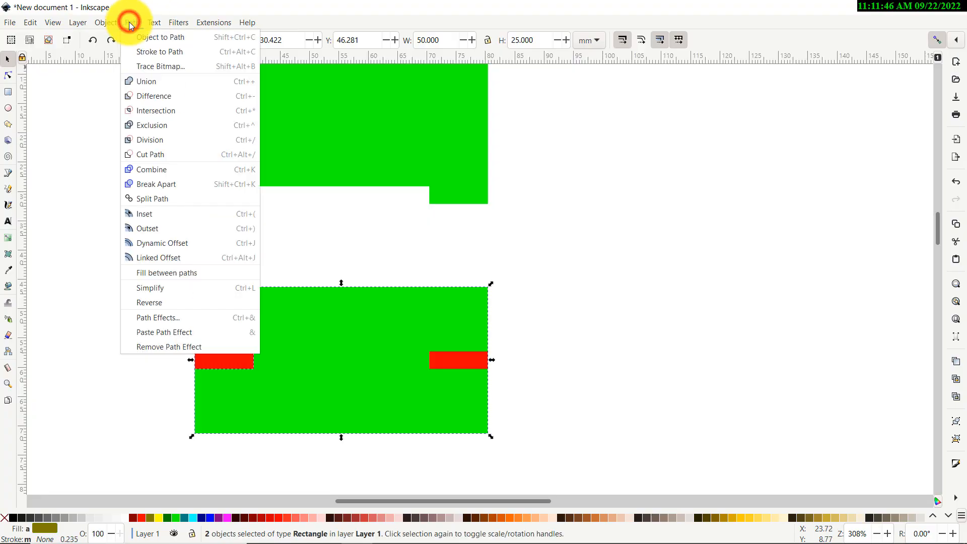
click(163, 96)
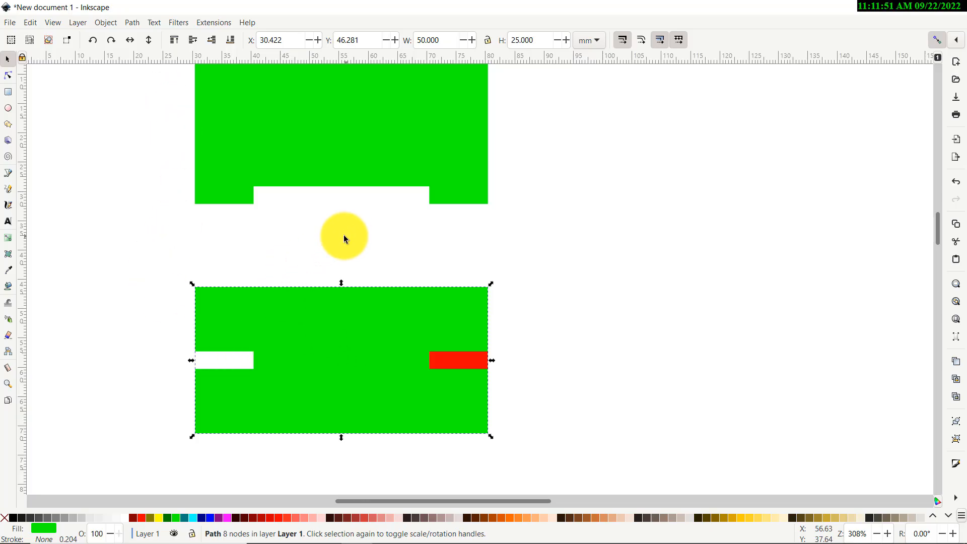
key(ctrl+z)
click(133, 289)
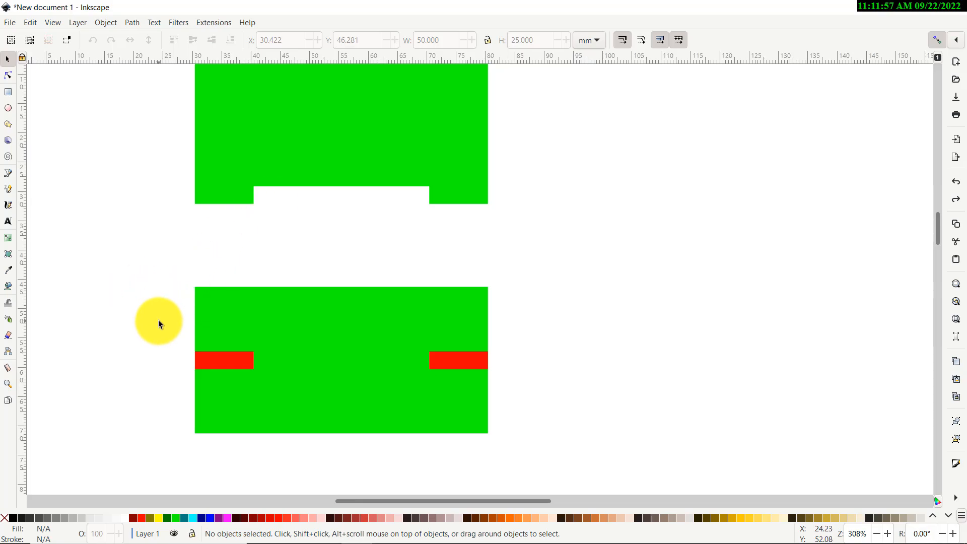
Union the two red strips inside the lower green rectangle into one path
scroll(184, 283, up, 3)
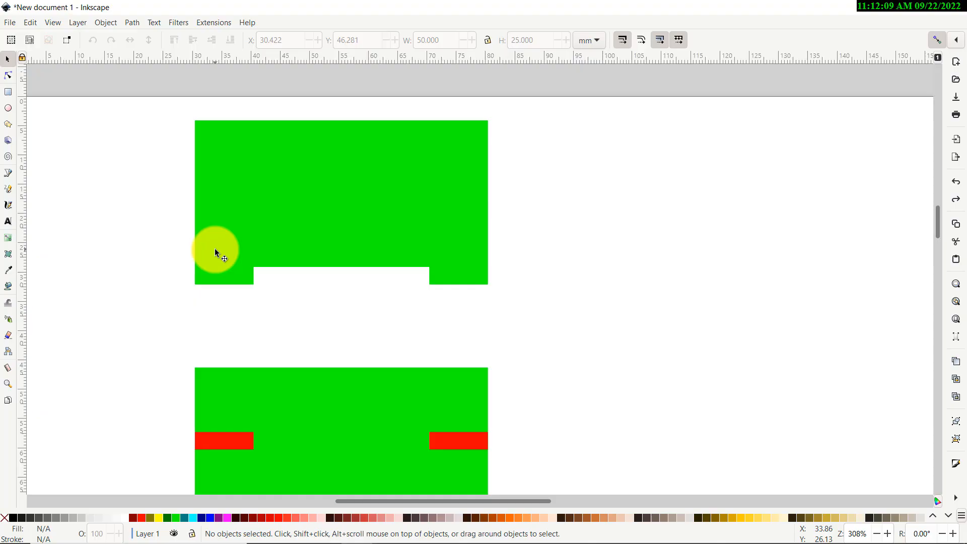
scroll(211, 249, down, 5)
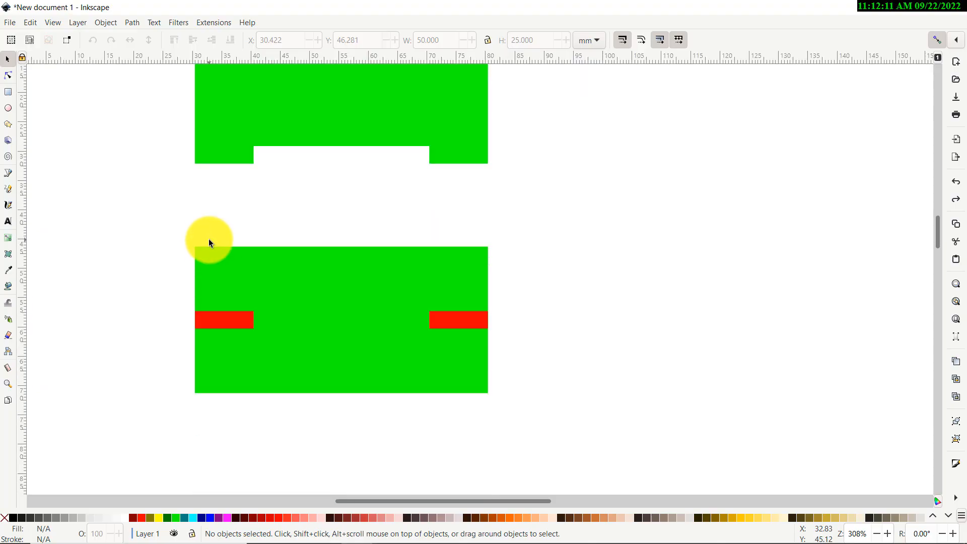
drag(119, 202, 577, 428)
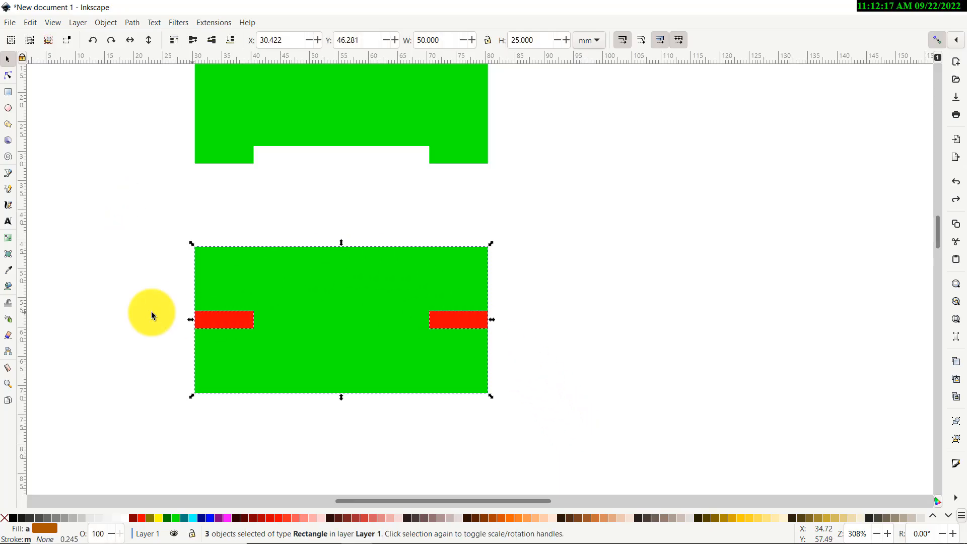
click(126, 301)
drag(527, 365, 538, 365)
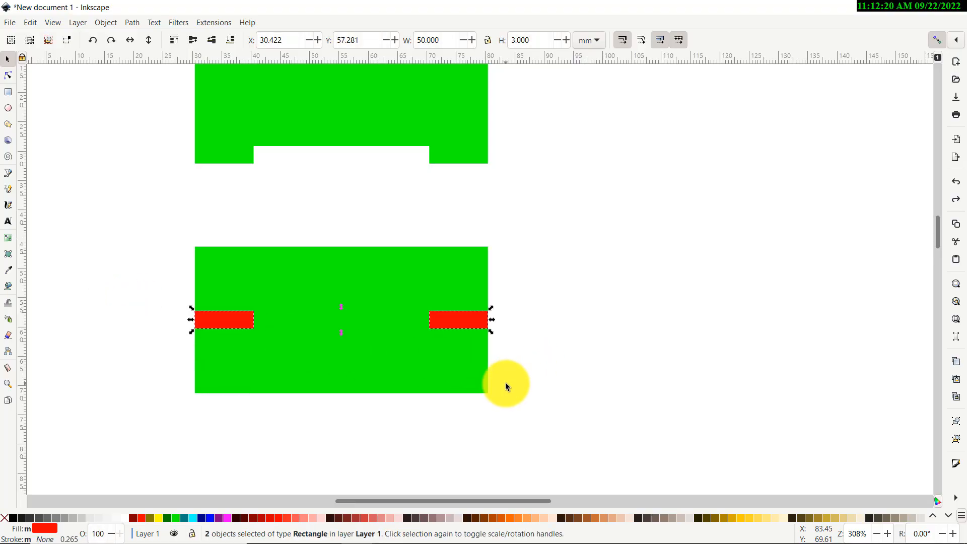
click(130, 20)
click(158, 82)
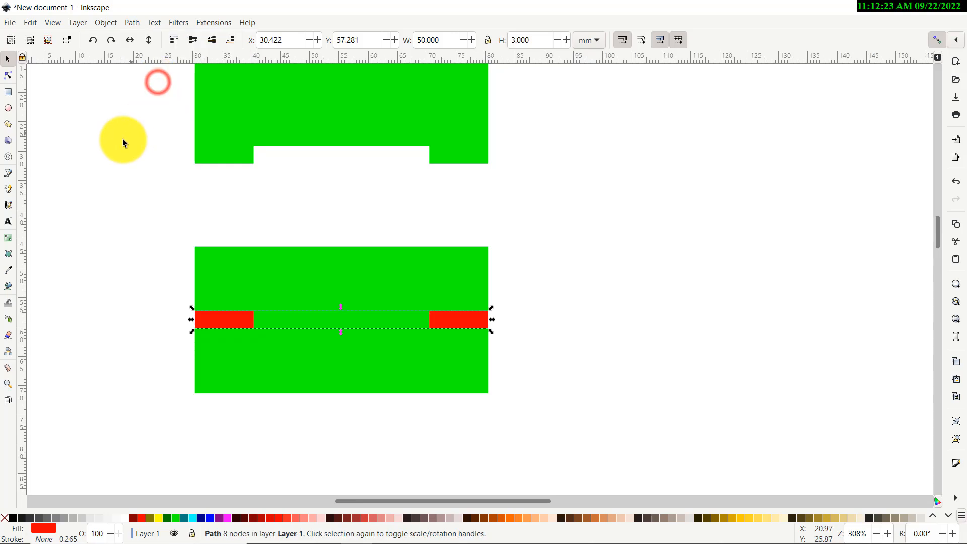
Subtract the joined red strips from the lower green rectangle with Difference, cutting notches into both sides
drag(163, 233, 572, 447)
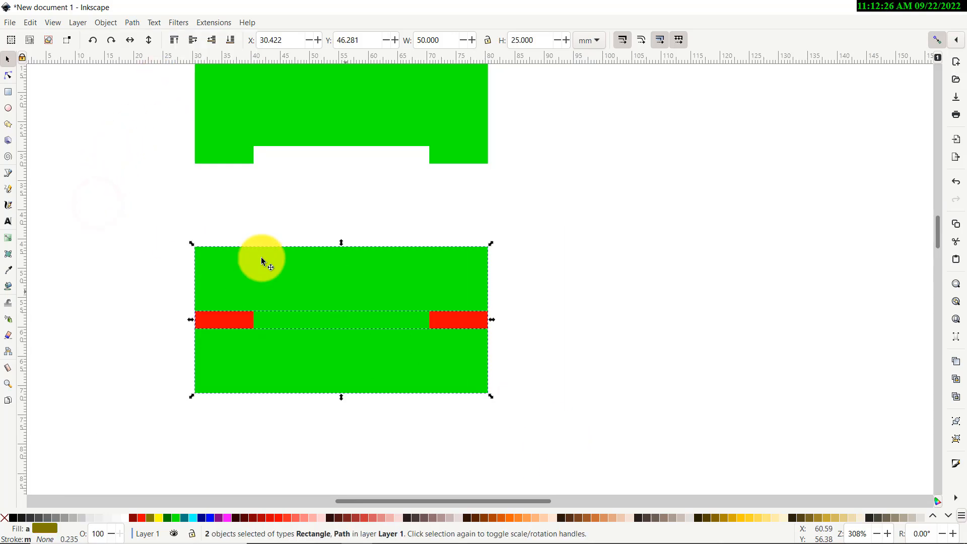
click(132, 22)
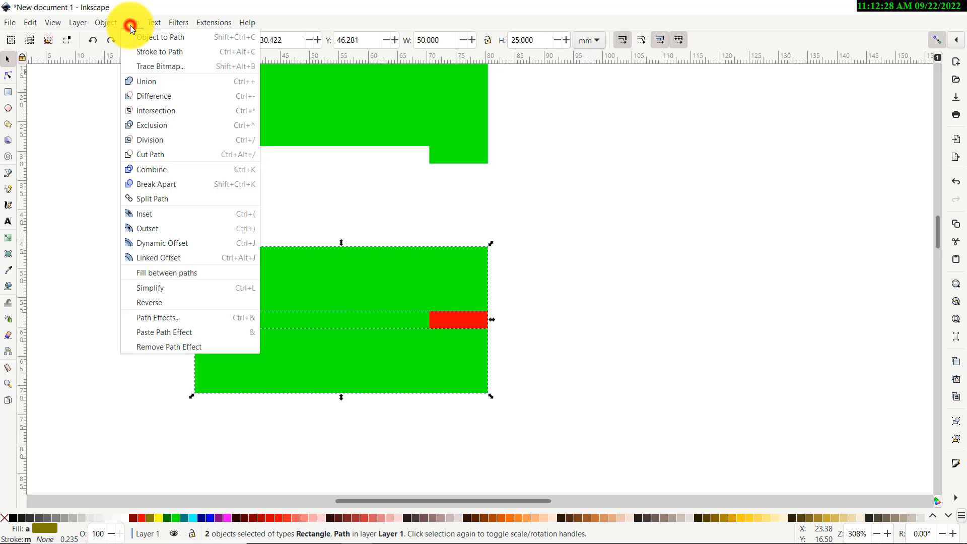
click(149, 95)
click(86, 189)
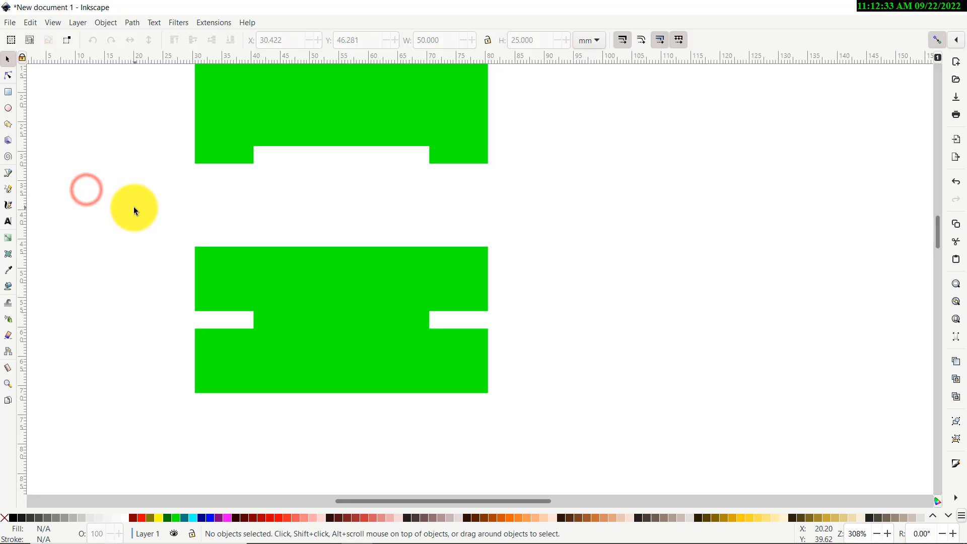
With the Node tool, pull the top shape's upper-left corner outward and bend its top edge upward into a curve
scroll(128, 244, up, 3)
scroll(128, 246, down, 1)
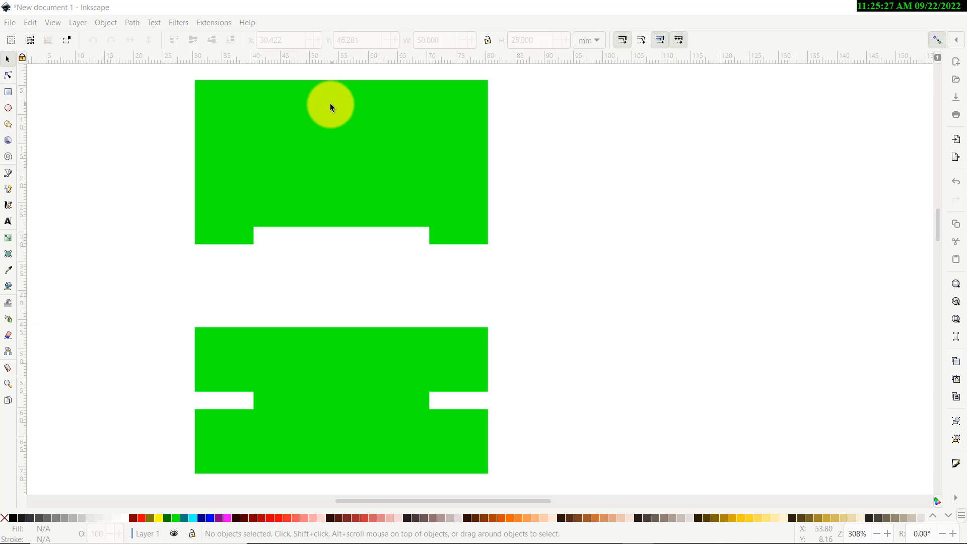
click(8, 78)
scroll(106, 161, up, 2)
scroll(107, 161, up, 2)
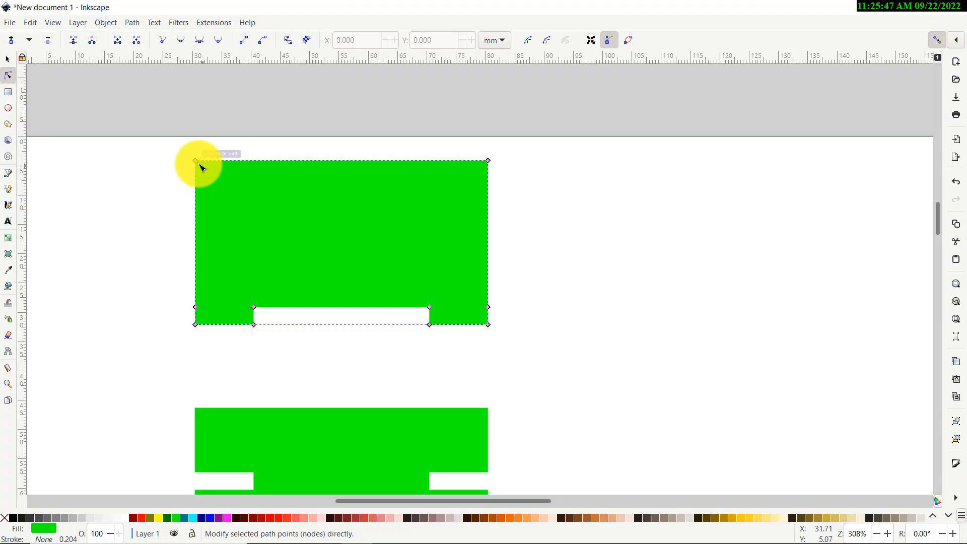
drag(196, 162, 161, 178)
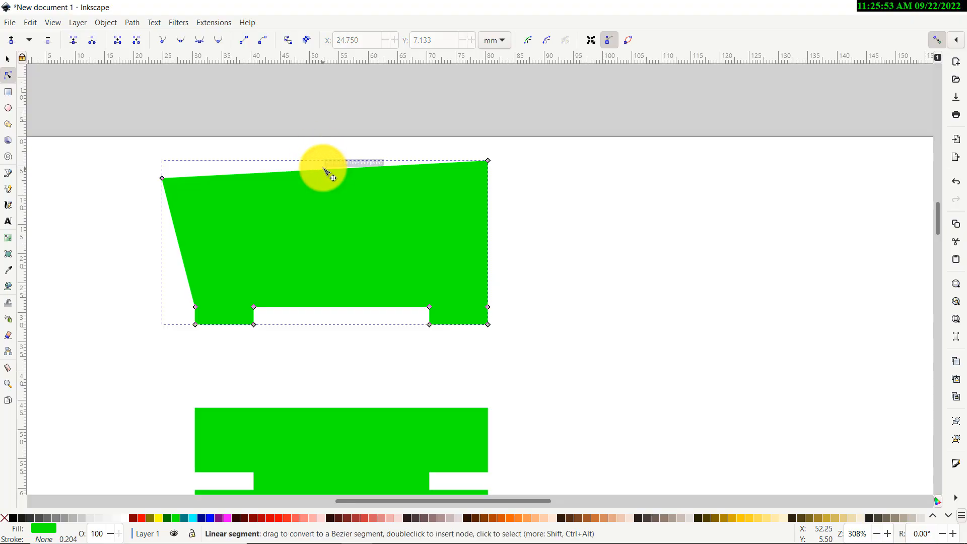
drag(321, 165, 322, 120)
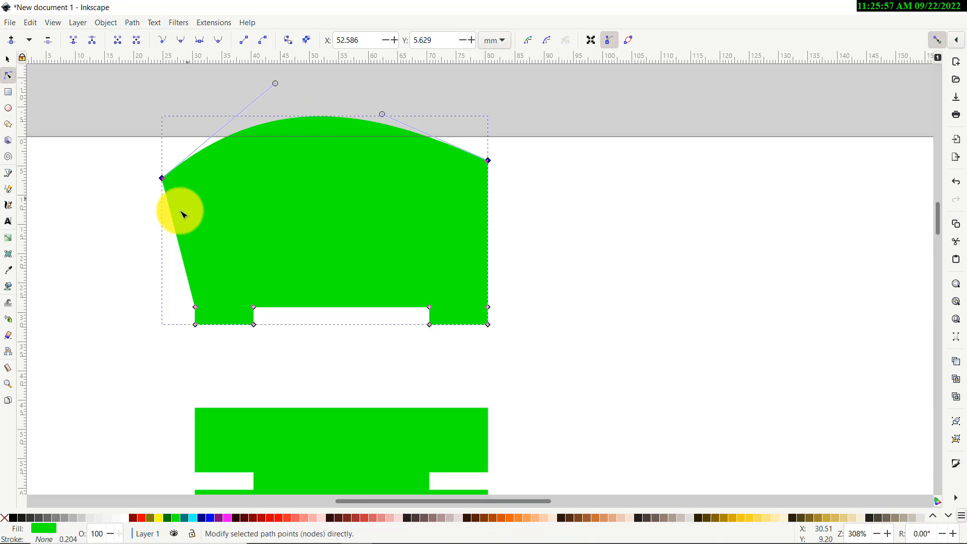
Adjust the curve handles at both ends of the top edge to round the shape into a dome
scroll(202, 191, up, 2)
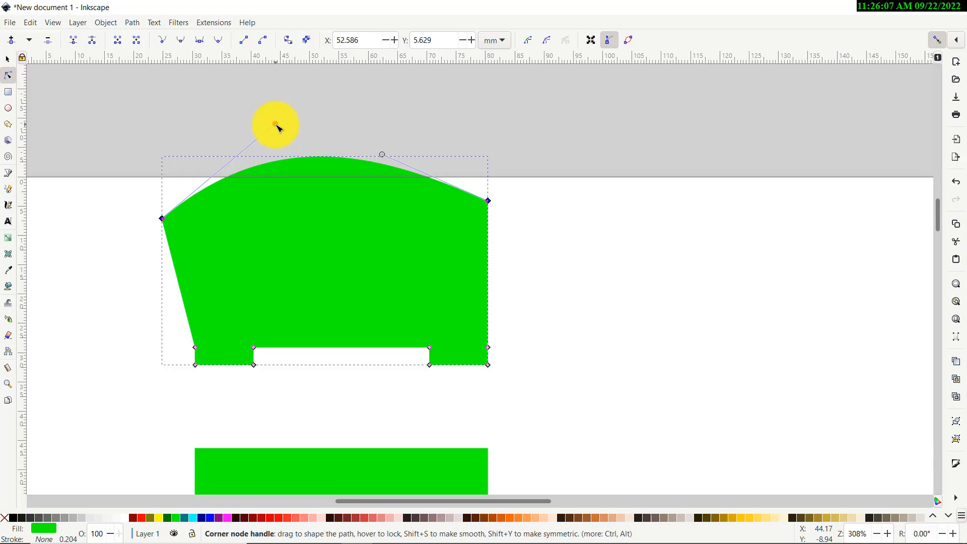
click(162, 219)
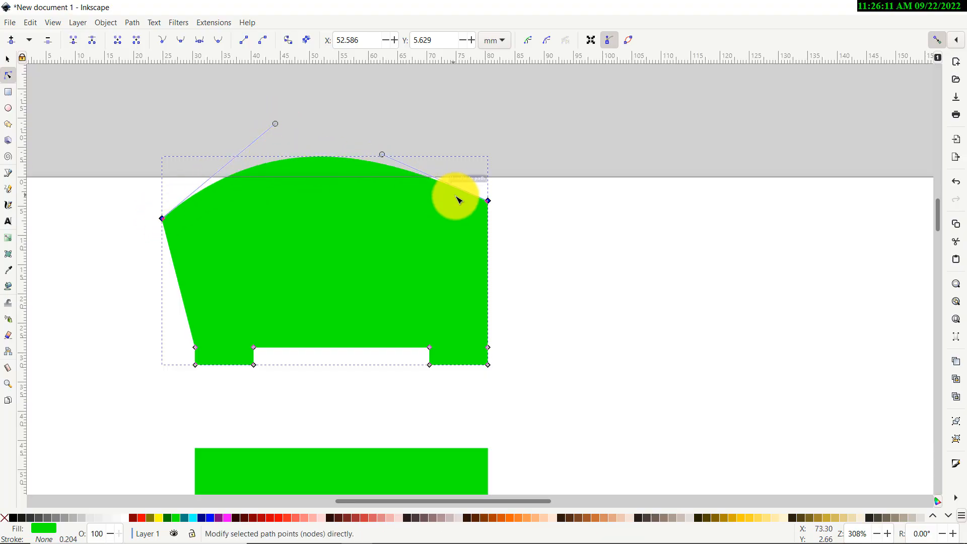
shift+click(487, 201)
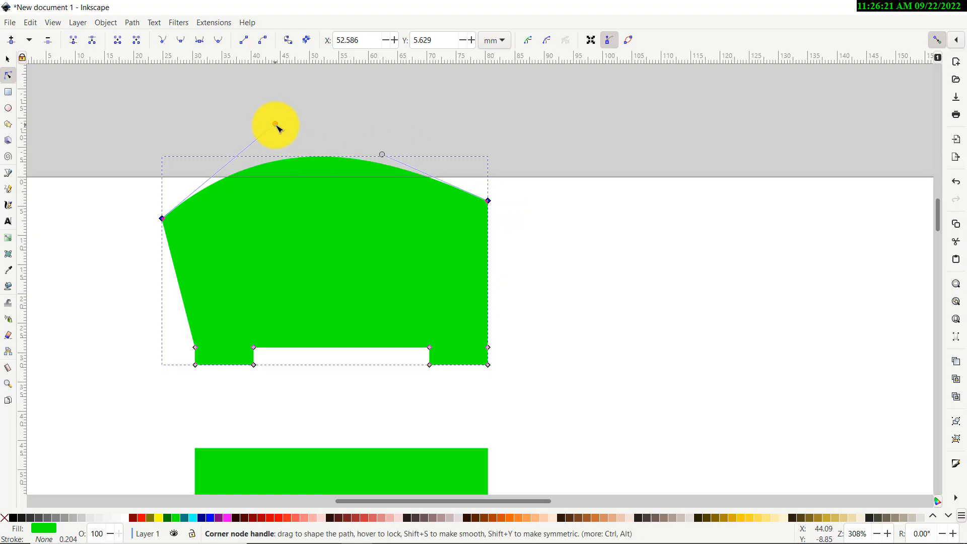
drag(276, 125, 183, 143)
scroll(222, 160, up, 4)
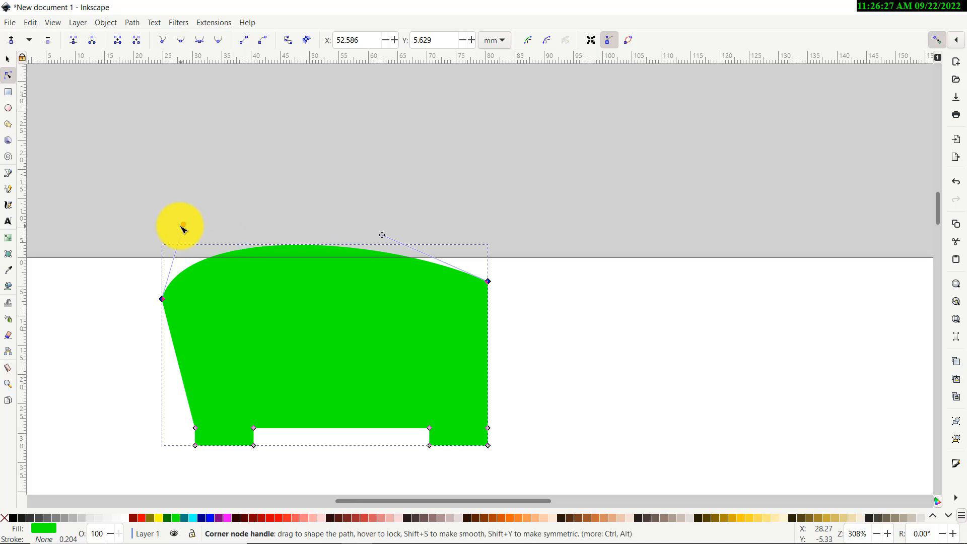
drag(185, 225, 231, 92)
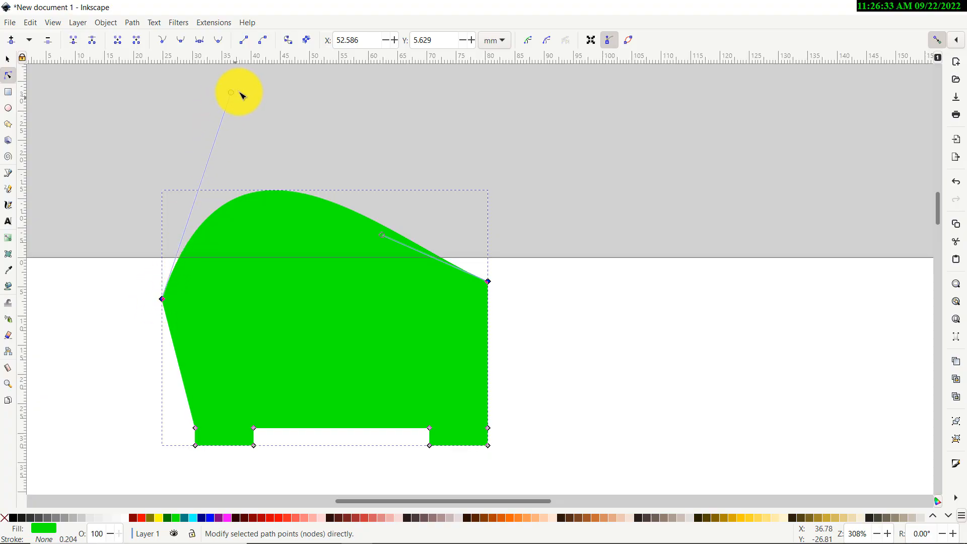
drag(233, 93, 185, 202)
drag(212, 156, 212, 151)
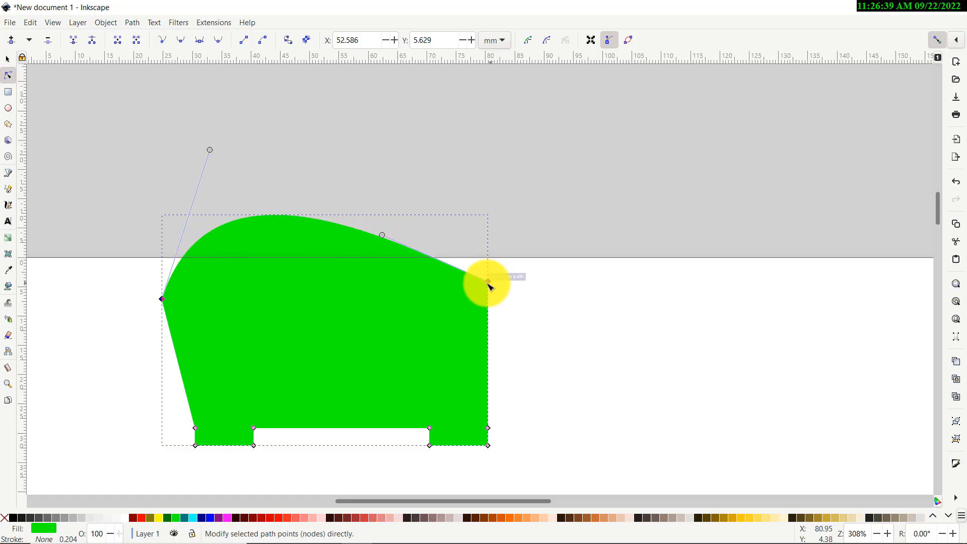
drag(384, 233, 432, 127)
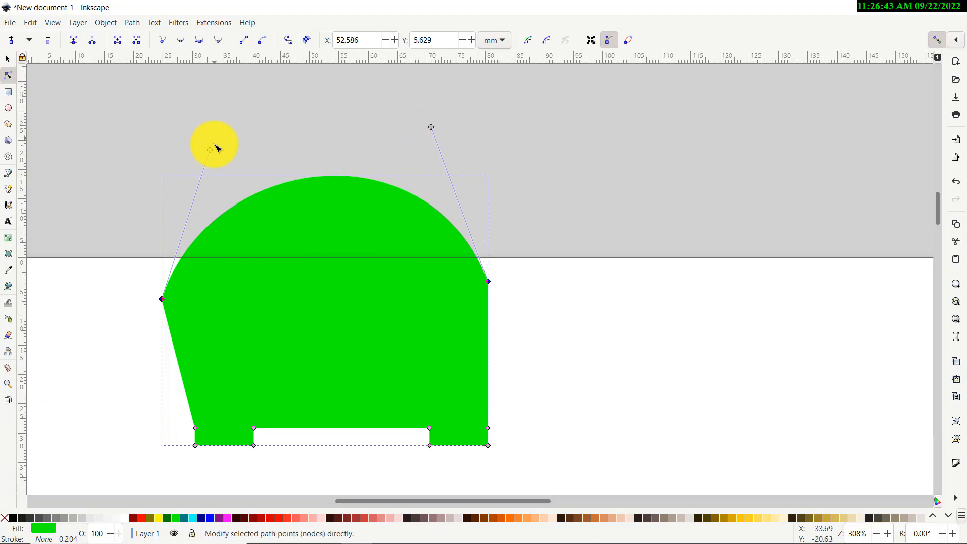
drag(209, 149, 194, 118)
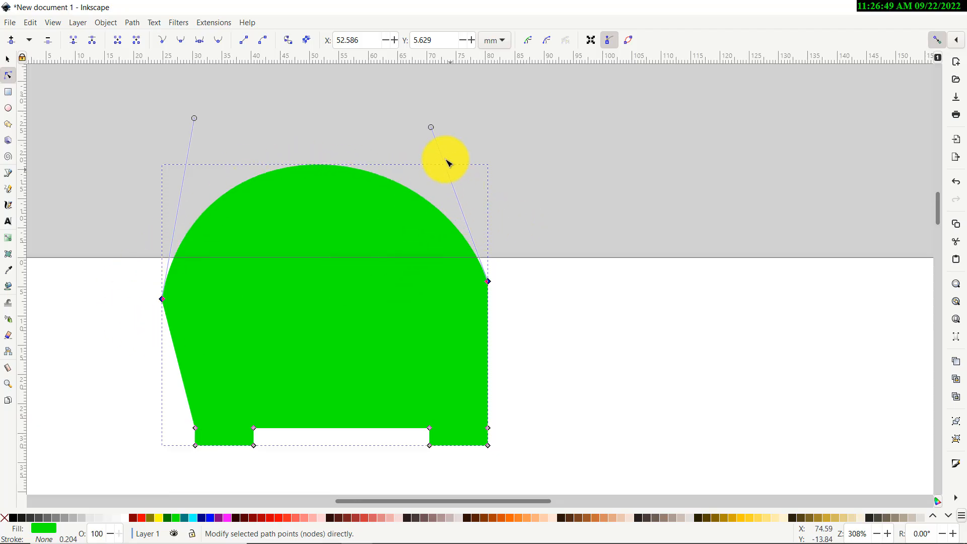
drag(431, 127, 425, 136)
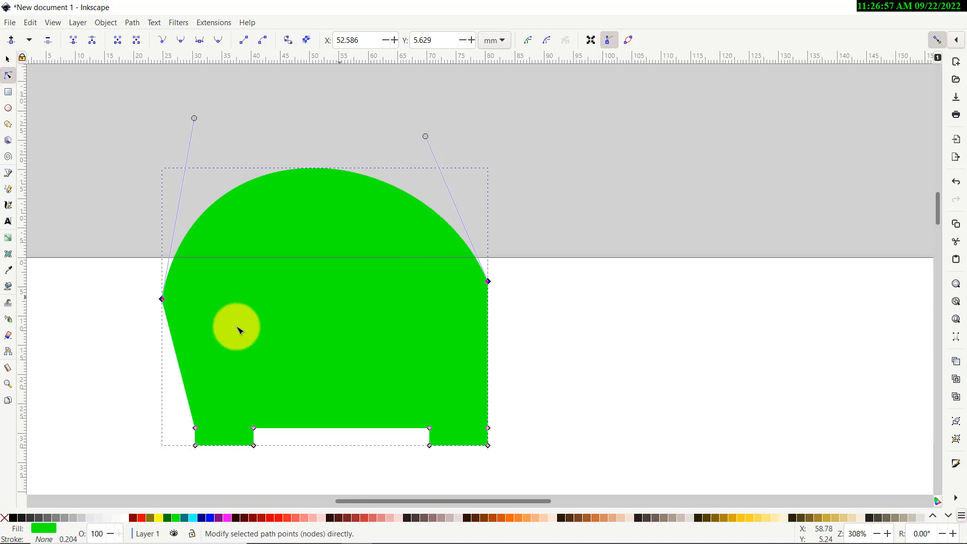
drag(193, 117, 126, 156)
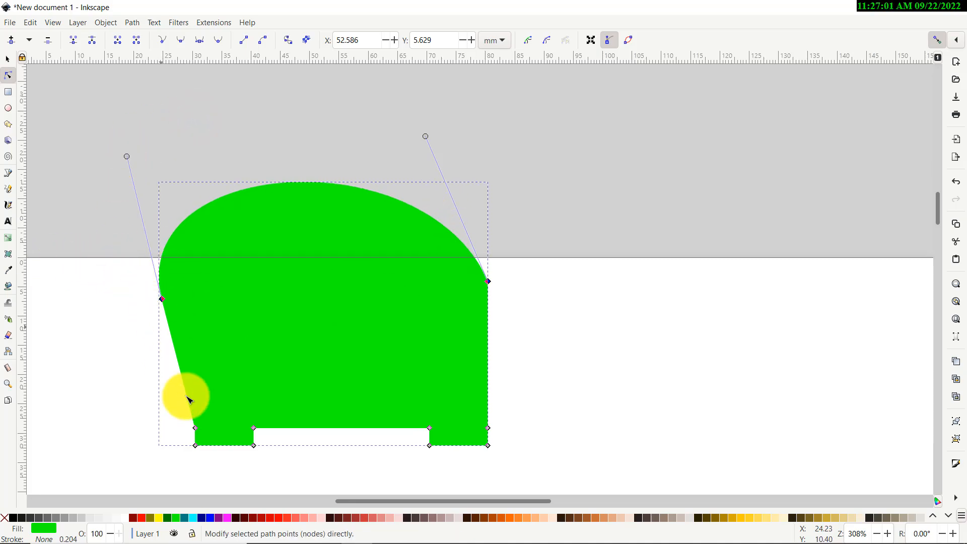
Select and delete the top-right corner node of the shape
drag(153, 409, 522, 471)
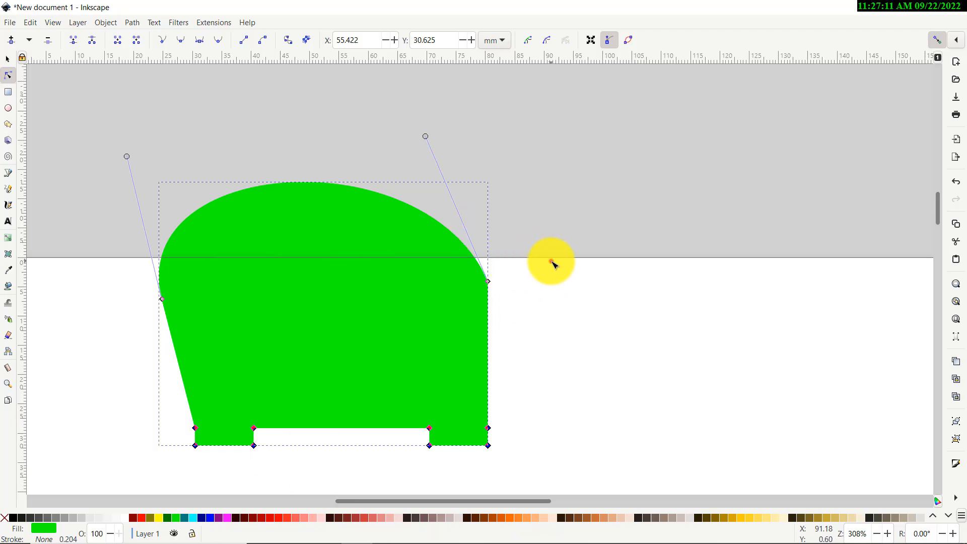
drag(550, 258, 130, 318)
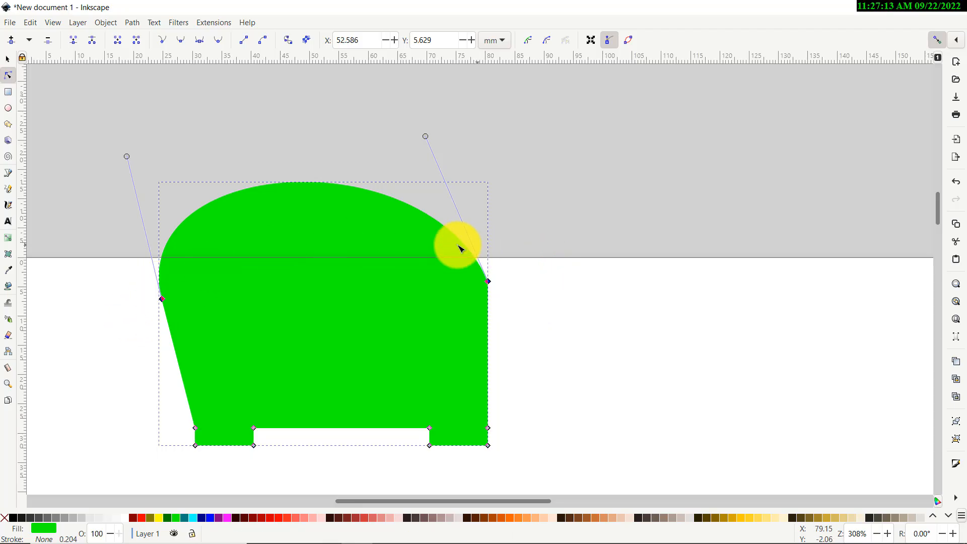
drag(552, 238, 480, 280)
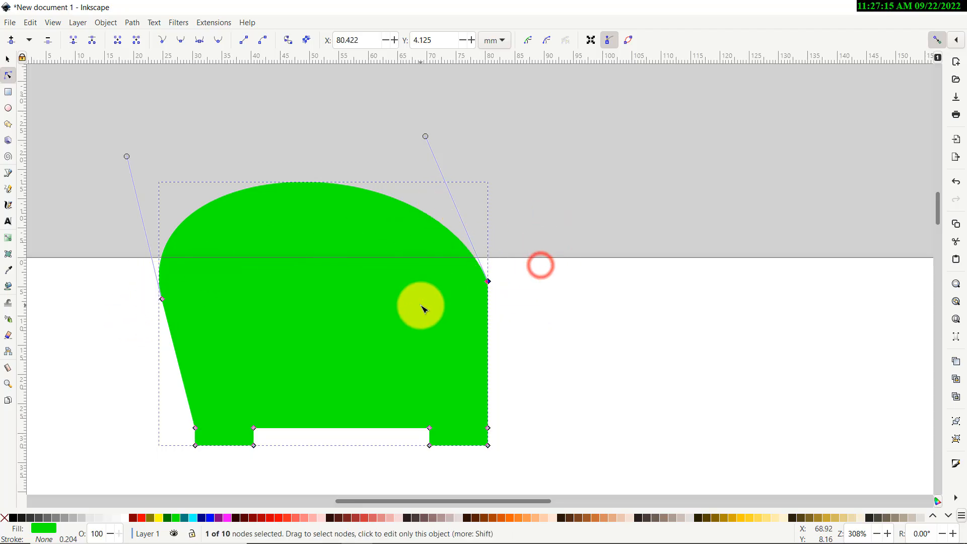
key(Delete)
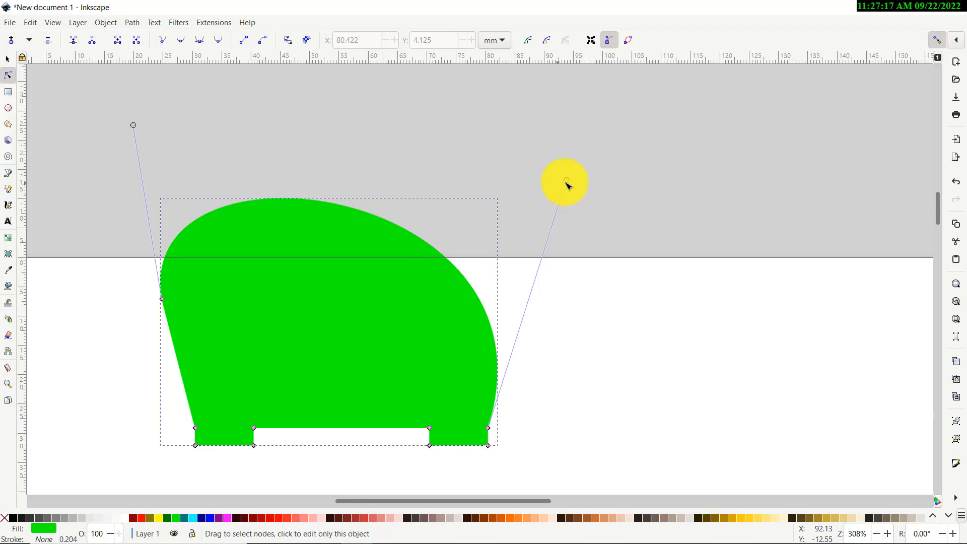
Stretch the right-side curve handle upward and insert a new node on the shape's top edge
drag(564, 180, 602, 81)
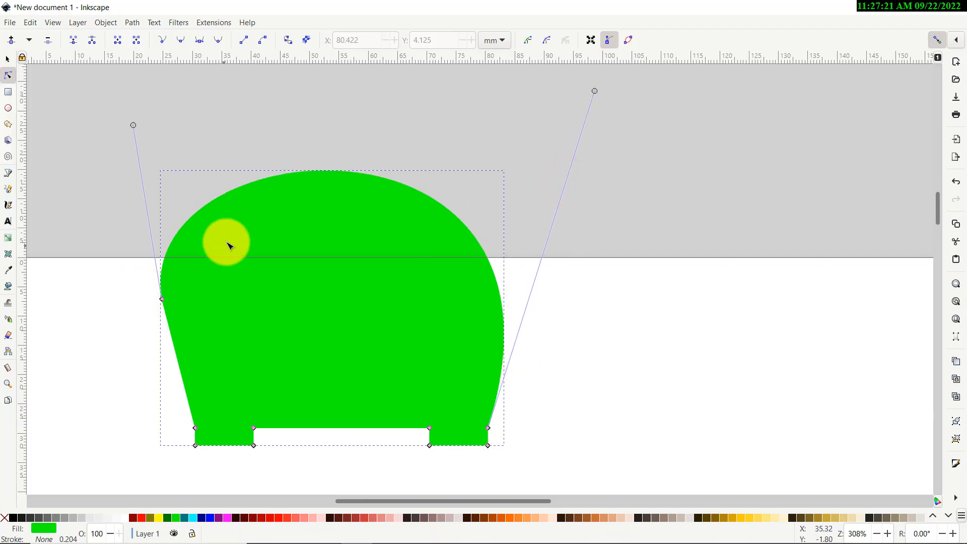
double_click(408, 186)
mouse_move(408, 187)
mouse_down()
mouse_move(417, 143)
mouse_move(475, 142)
mouse_move(478, 155)
mouse_move(392, 195)
mouse_move(421, 183)
mouse_move(412, 195)
mouse_up()
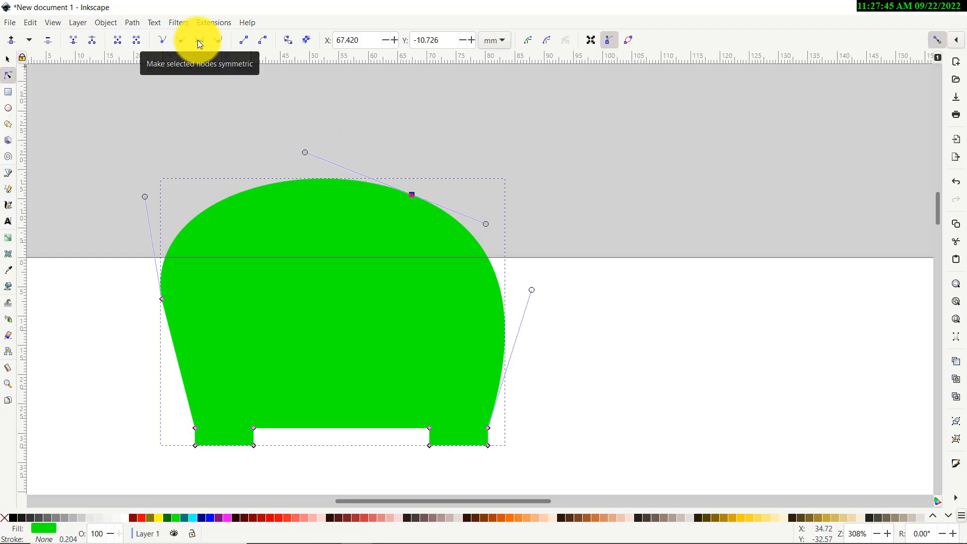
Reshape the new node's handles and make it symmetric to raise a tall backrest on the right side
drag(305, 153, 373, 285)
click(160, 41)
drag(490, 212, 522, 81)
drag(507, 78, 498, 73)
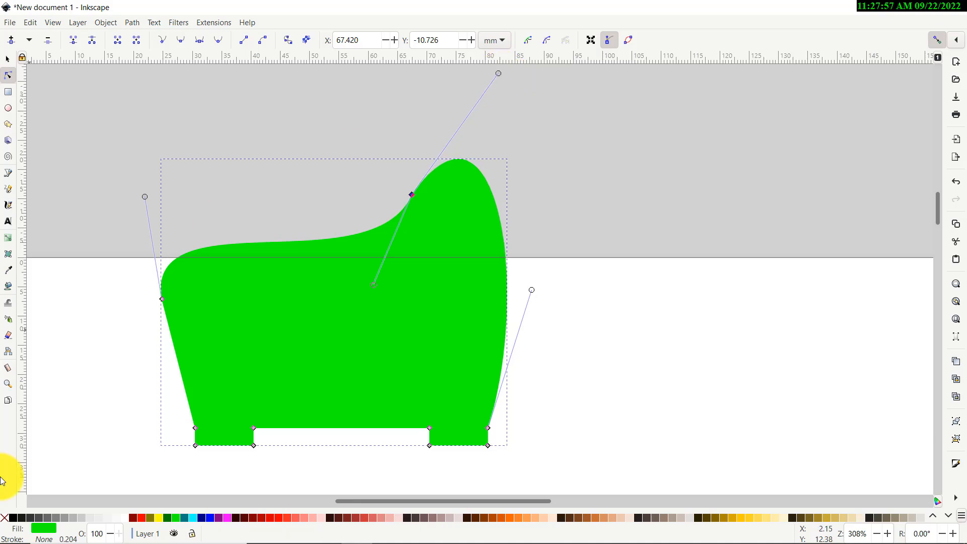
drag(391, 152, 431, 225)
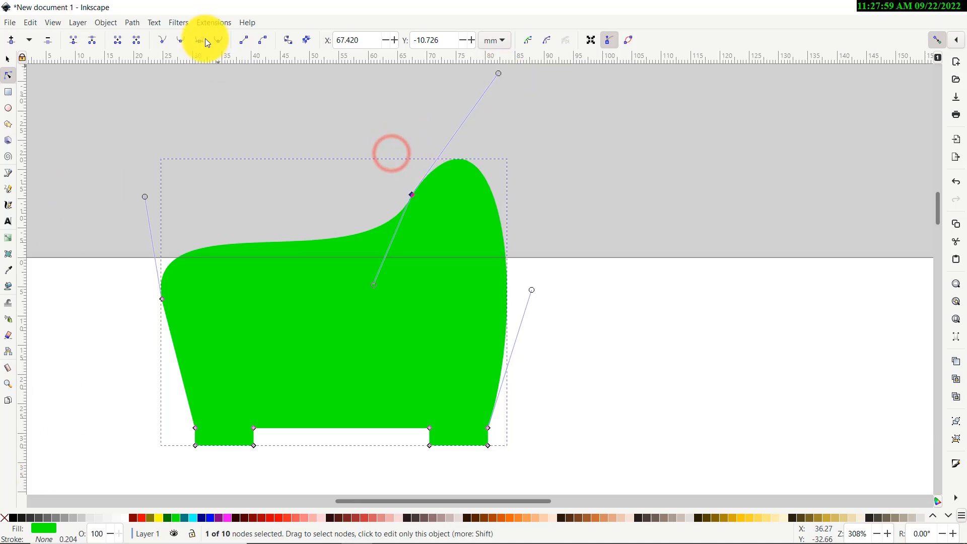
click(199, 40)
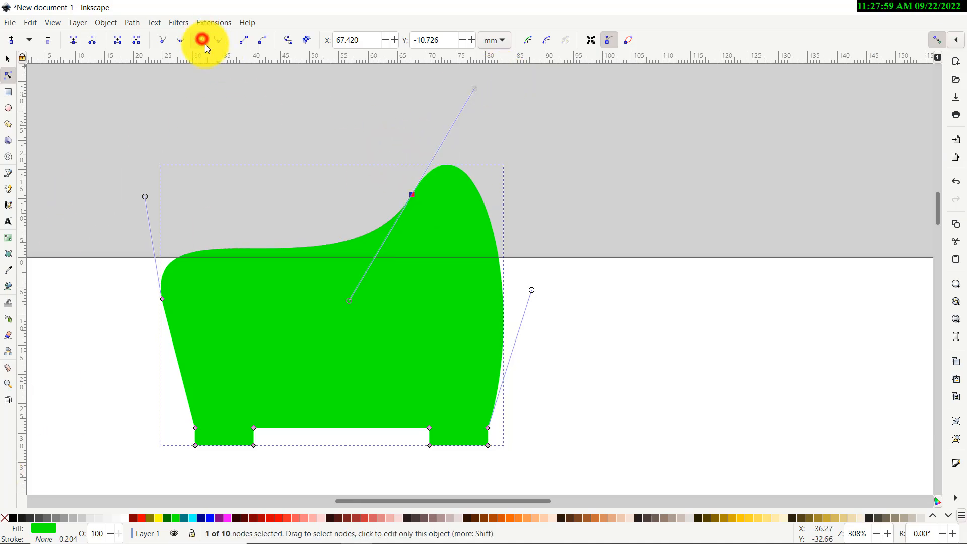
click(7, 59)
click(112, 116)
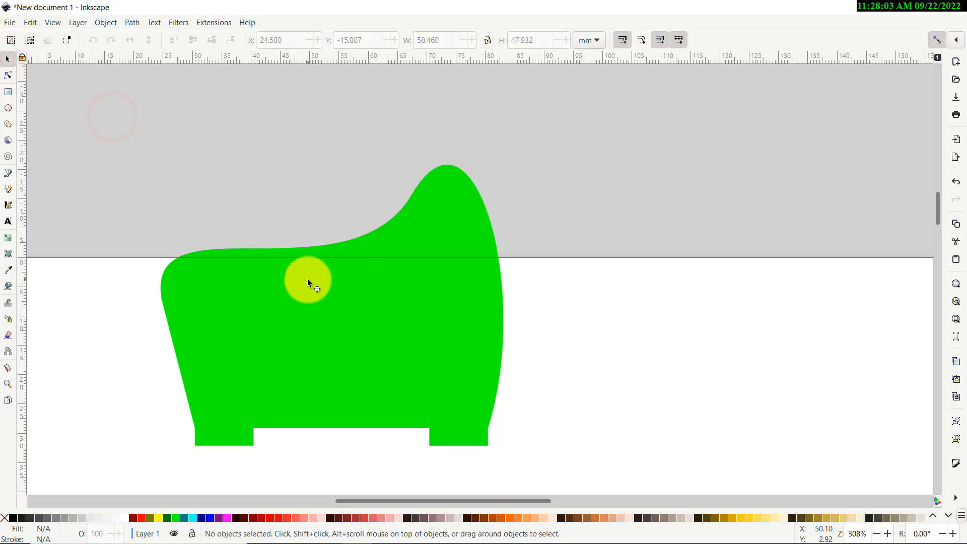
Add a text label with a name on the chair shape and nudge it slightly up and left
scroll(296, 276, down, 6)
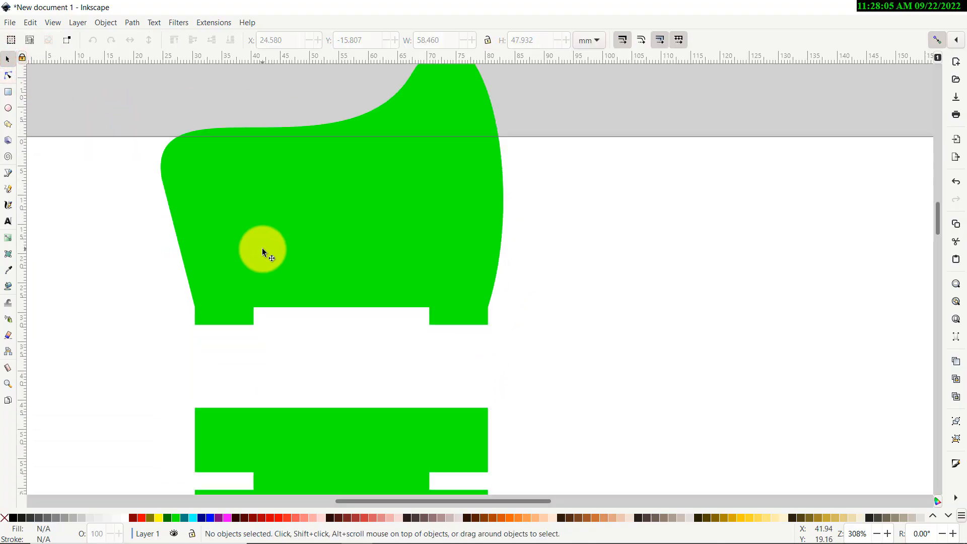
scroll(277, 244, up, 2)
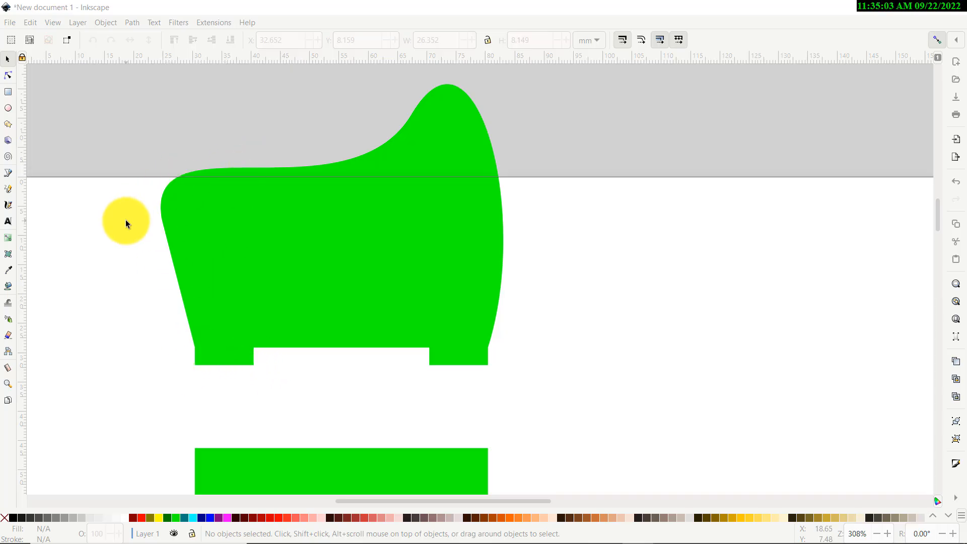
click(113, 265)
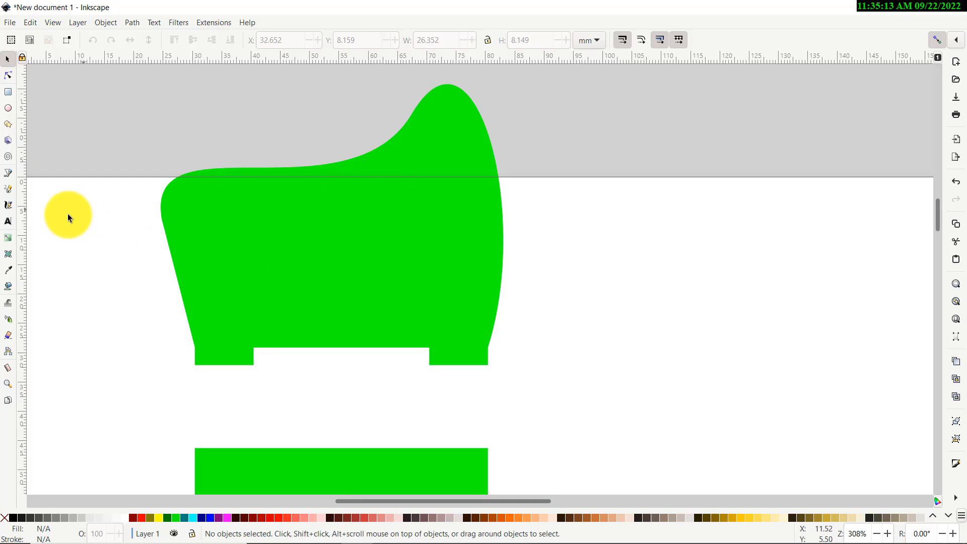
click(8, 220)
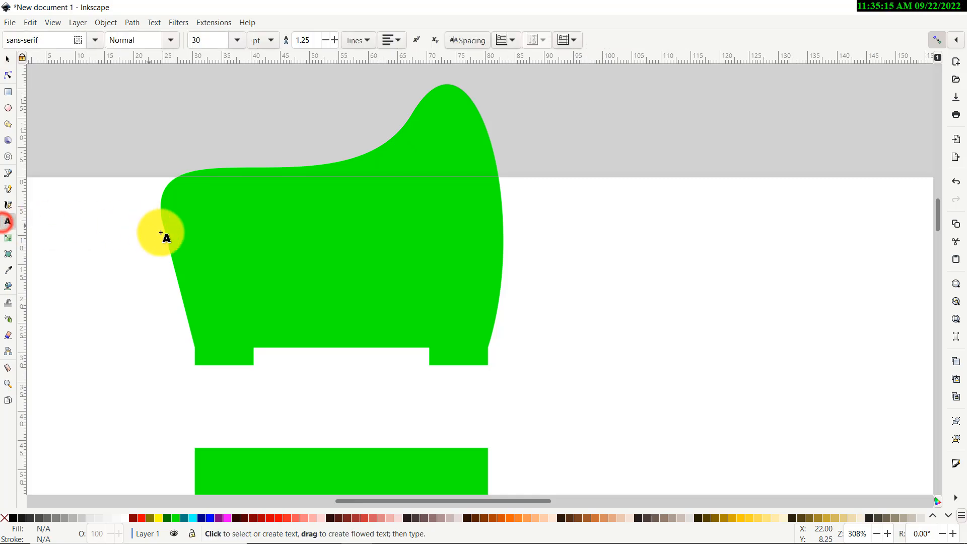
click(234, 244)
text(Dav)
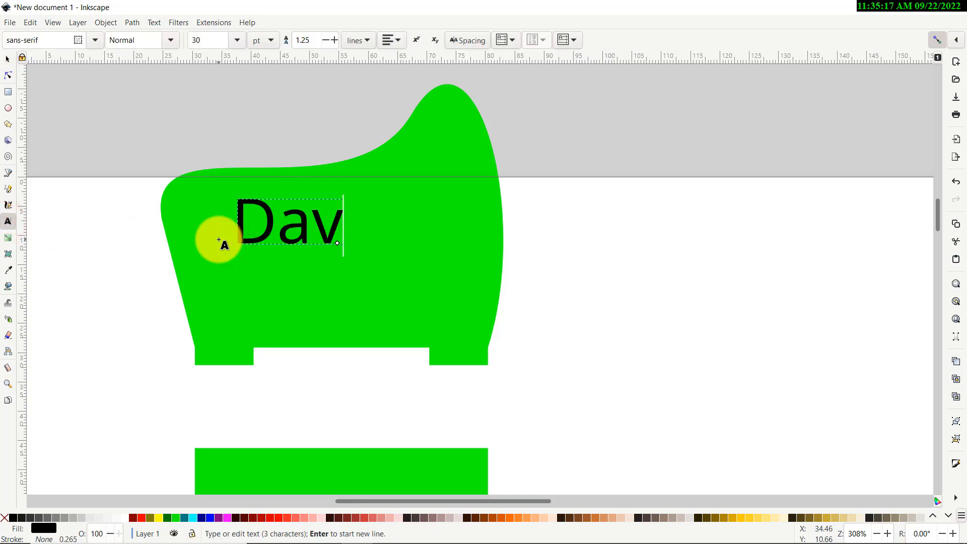
text(id)
click(3, 64)
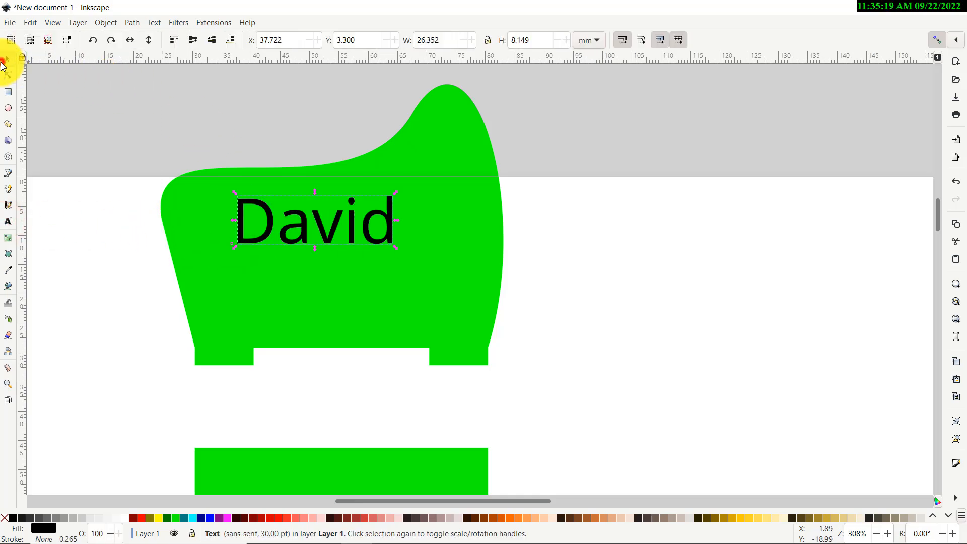
drag(267, 217, 233, 201)
click(180, 125)
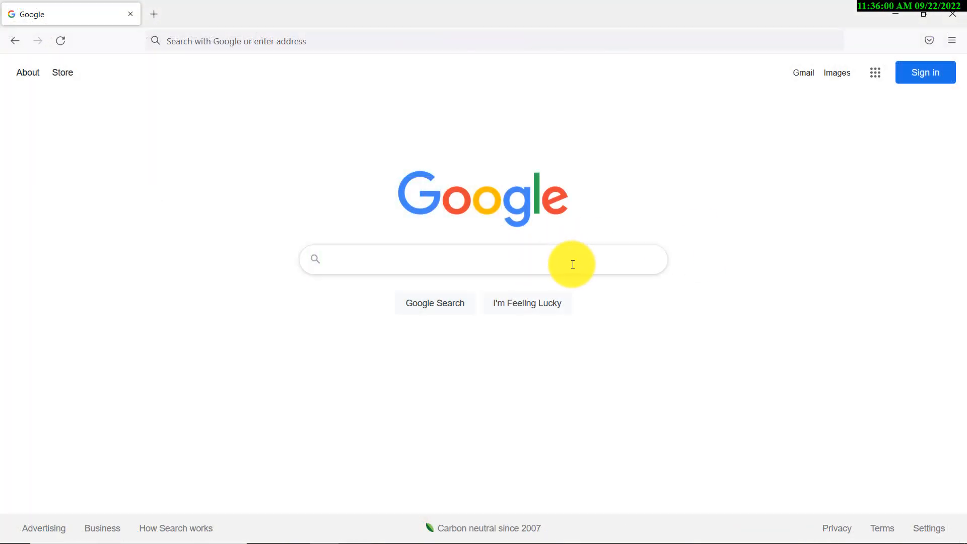
Switch to the web browser, search Google for dog and open the image results
click(573, 264)
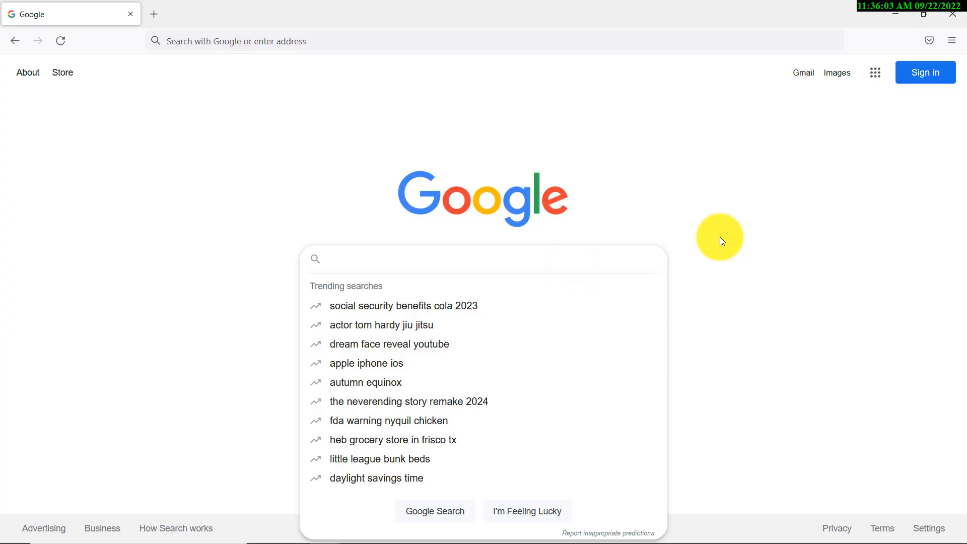
text(dog)
key(Return)
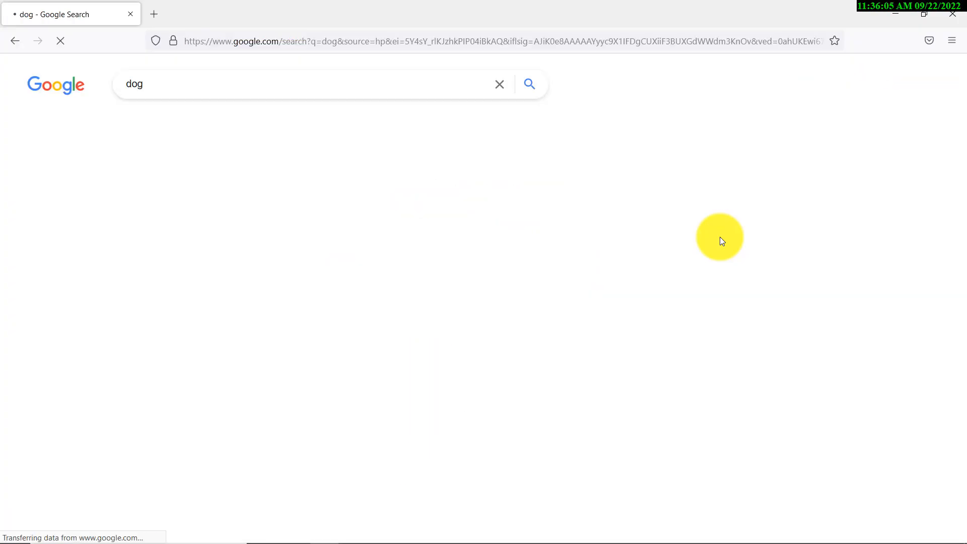
click(186, 124)
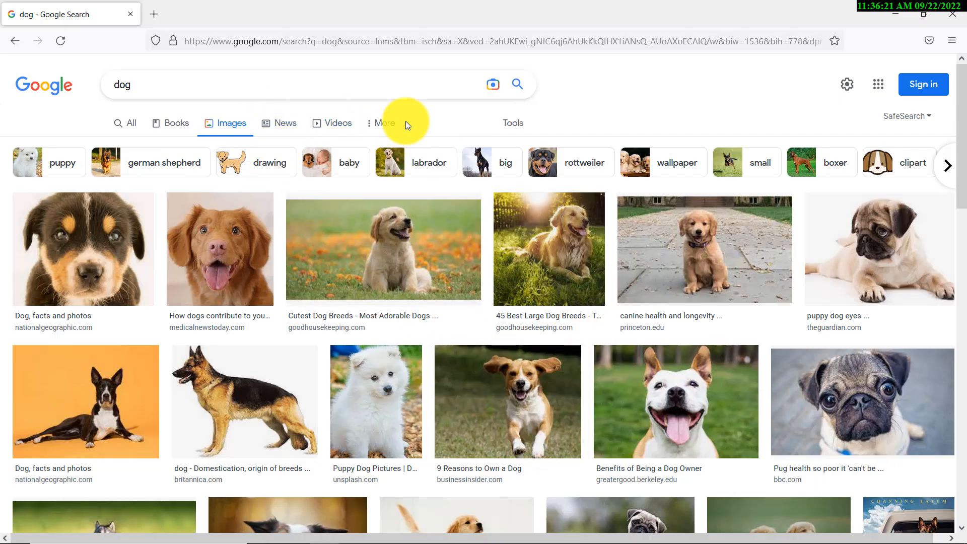
Filter the dog image results to black and white clip art
click(384, 123)
click(513, 124)
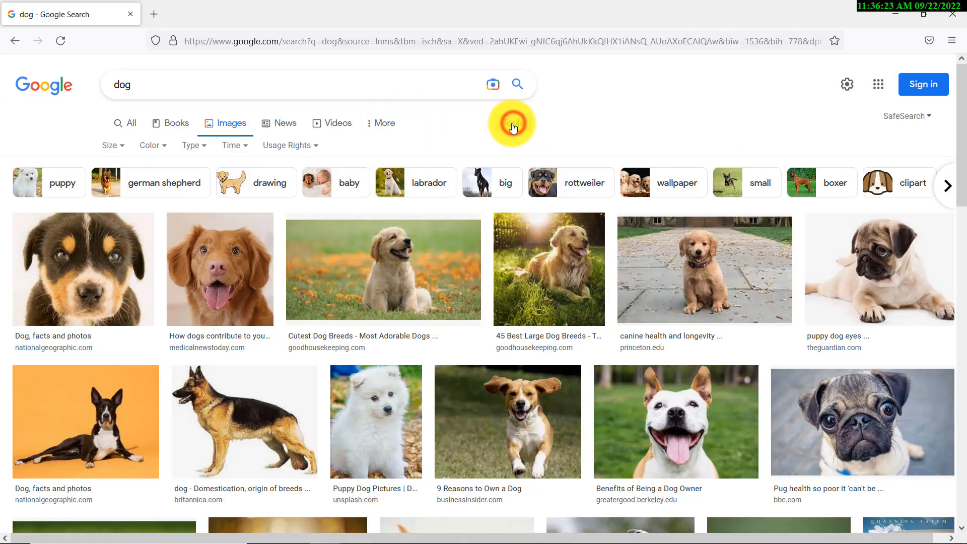
click(156, 145)
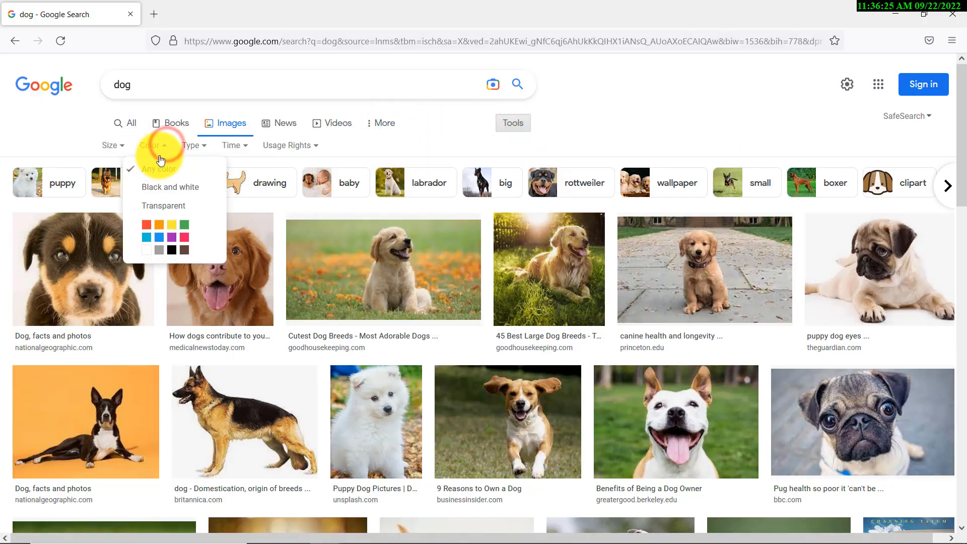
click(171, 183)
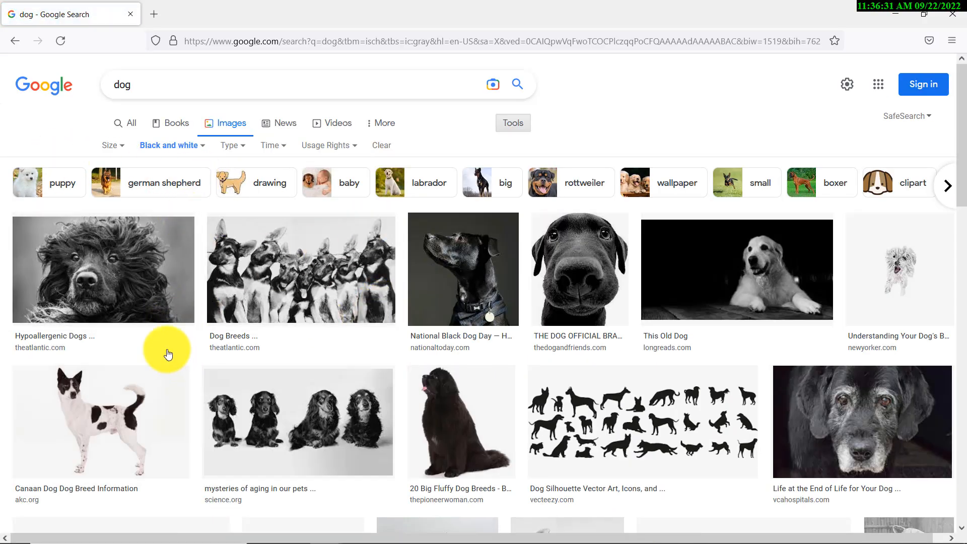
scroll(236, 271, down, 3)
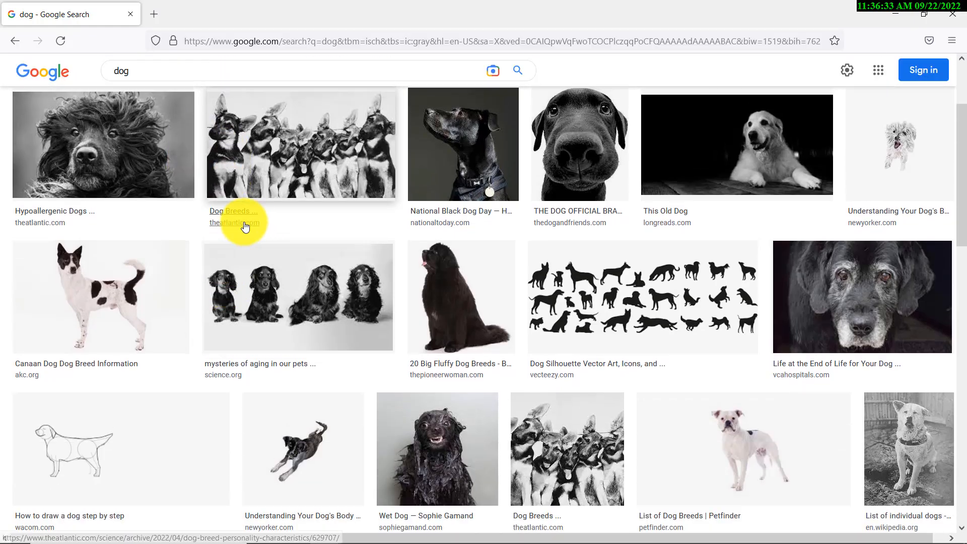
scroll(245, 227, up, 3)
click(230, 145)
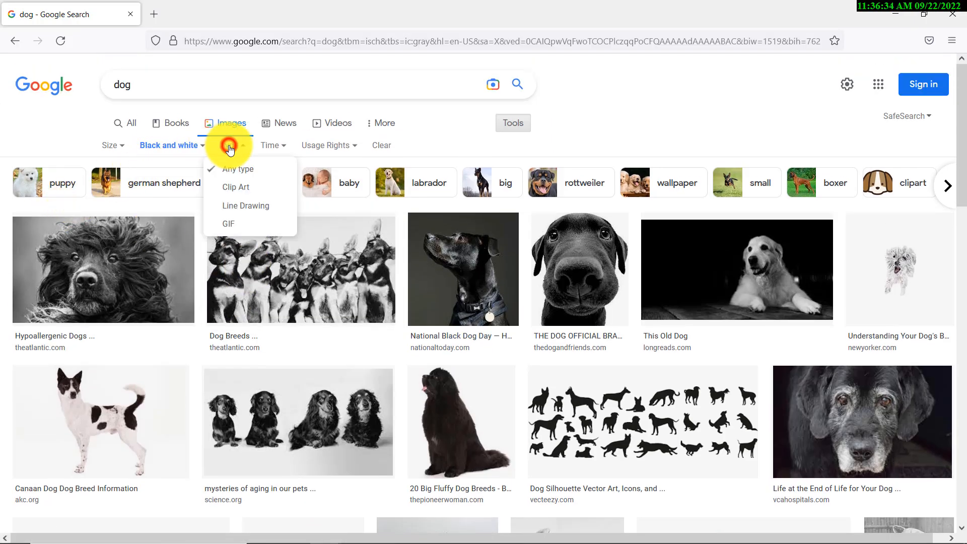
click(235, 188)
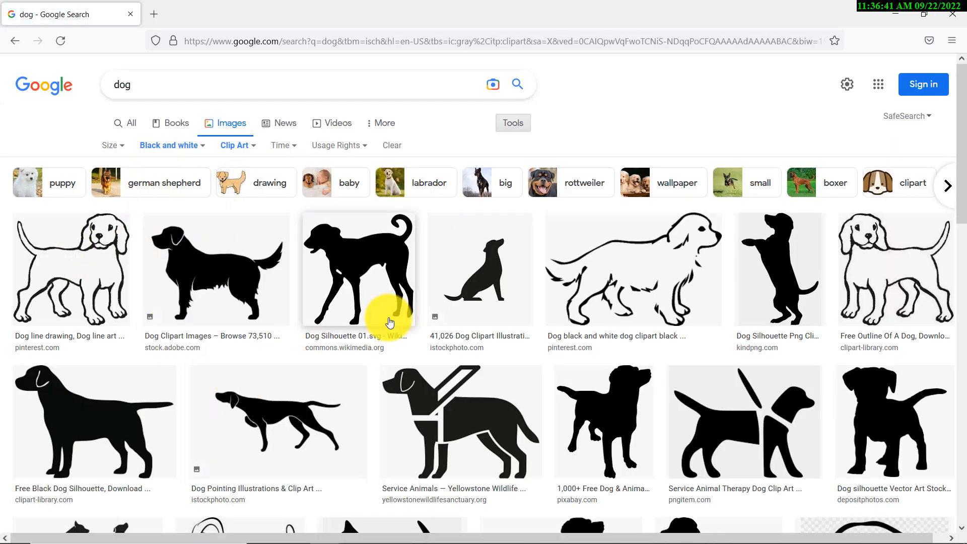
Open the sitting dog silhouette result and copy the image
click(491, 284)
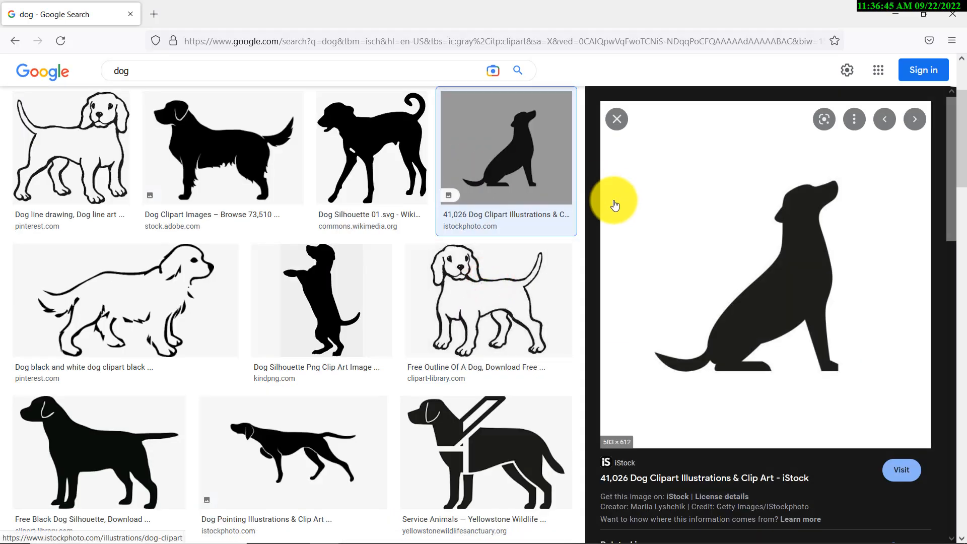
right_click(763, 259)
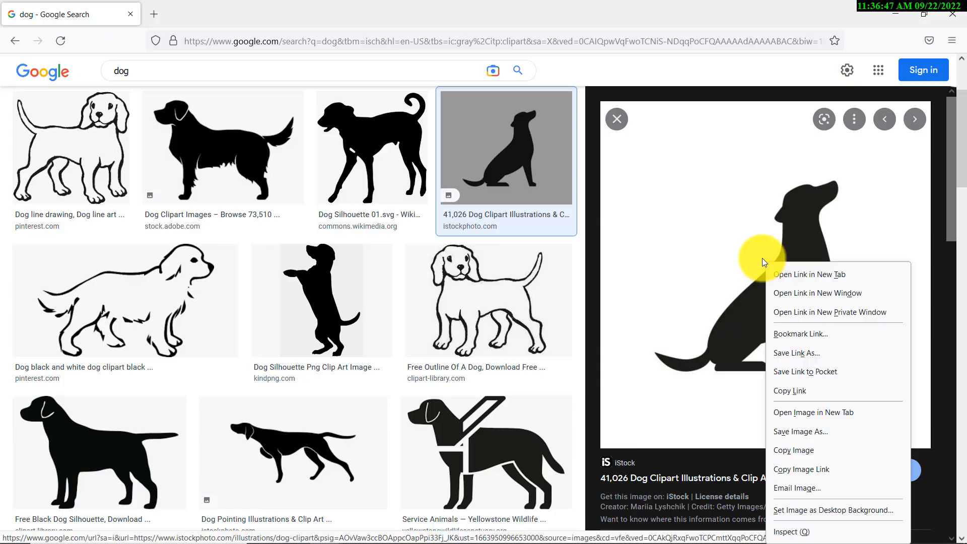
click(814, 450)
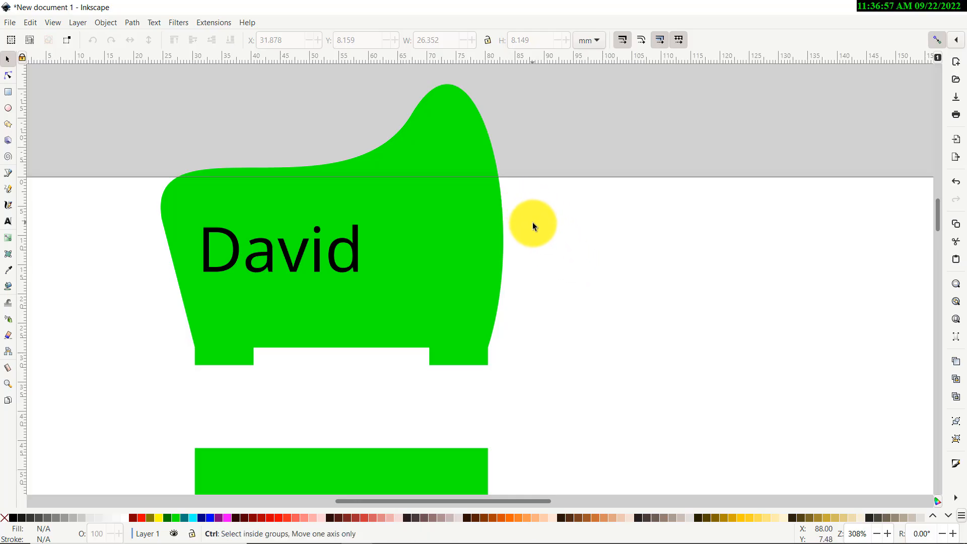
Return to Inkscape and paste the dog image into the document
key(ctrl+v)
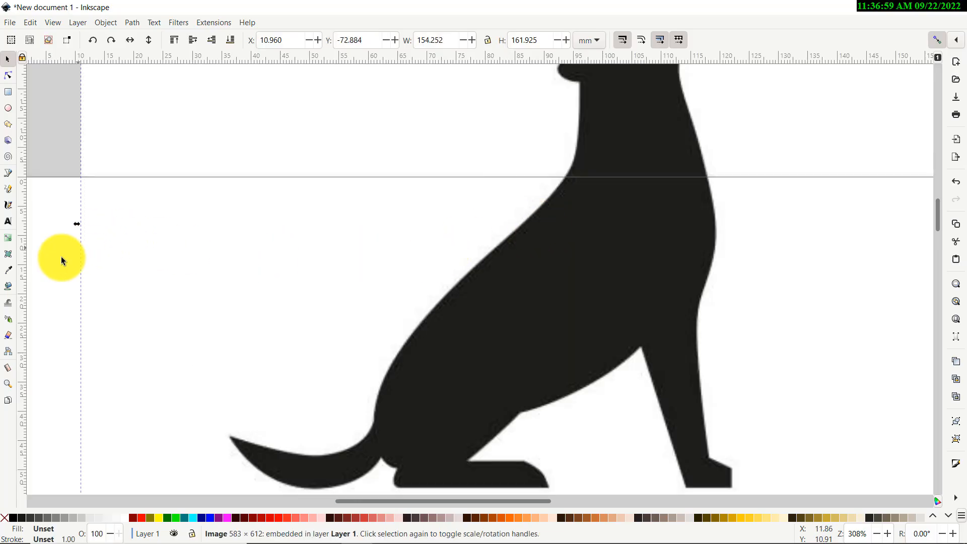
scroll(50, 267, down, 2)
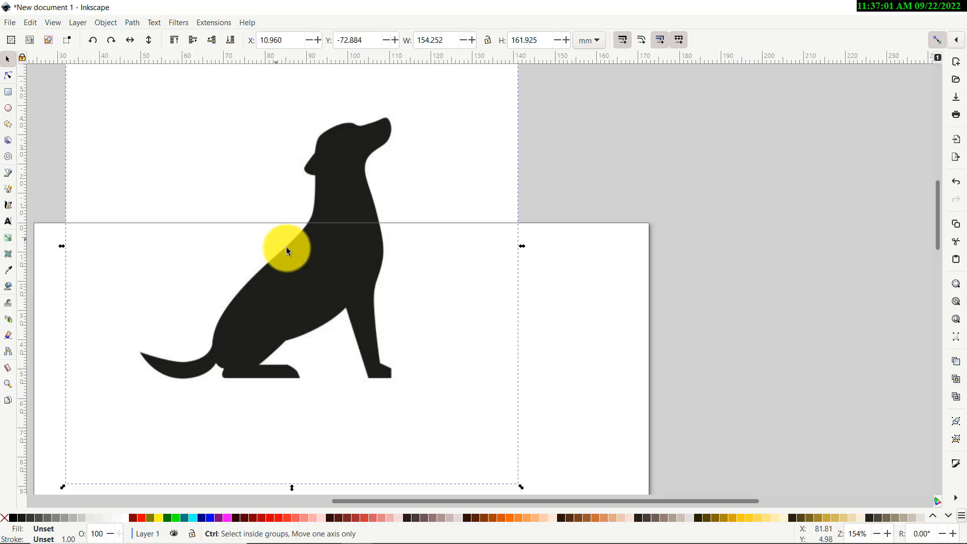
scroll(283, 245, up, 6)
scroll(258, 263, down, 7)
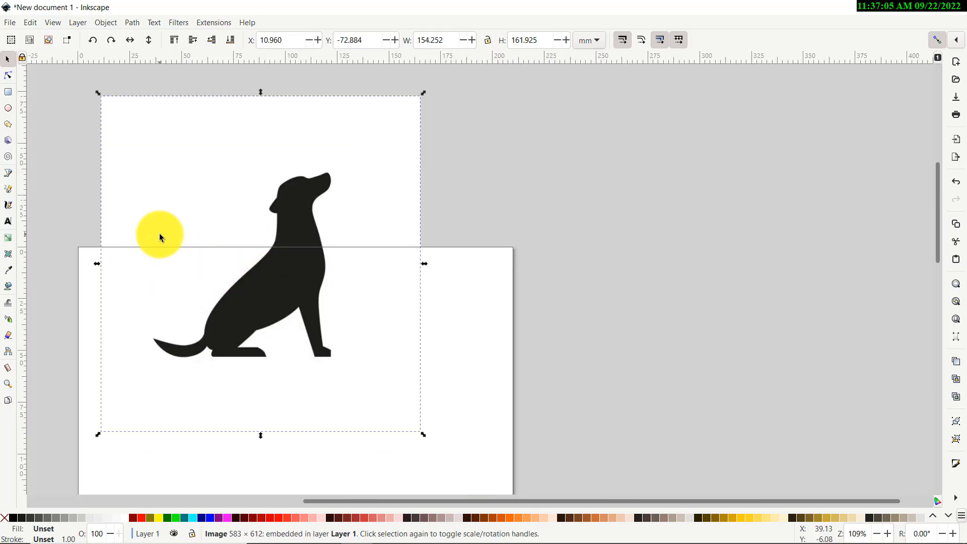
Trace the pasted image with Trace Bitmap using the Brightness cutoff detection mode
click(132, 21)
mouse_move(133, 23)
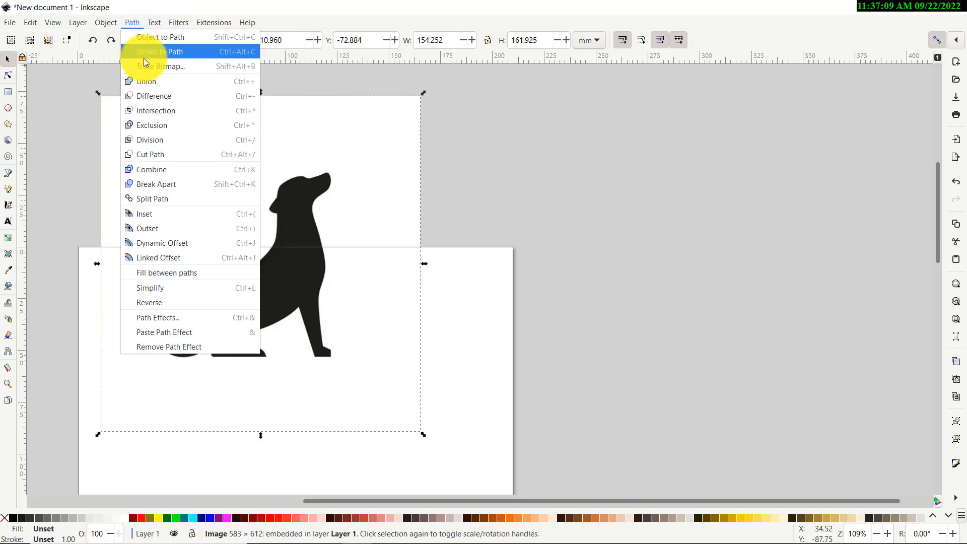
click(203, 68)
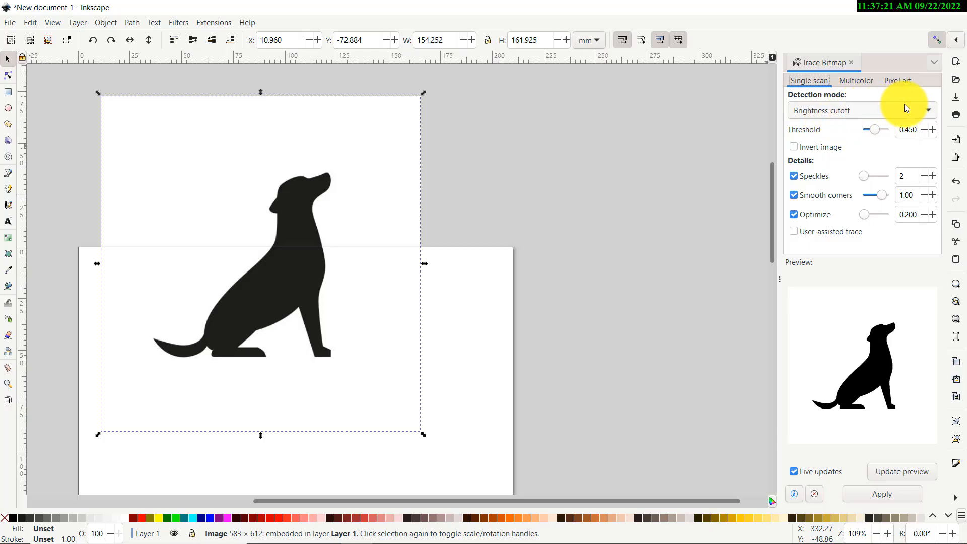
click(928, 110)
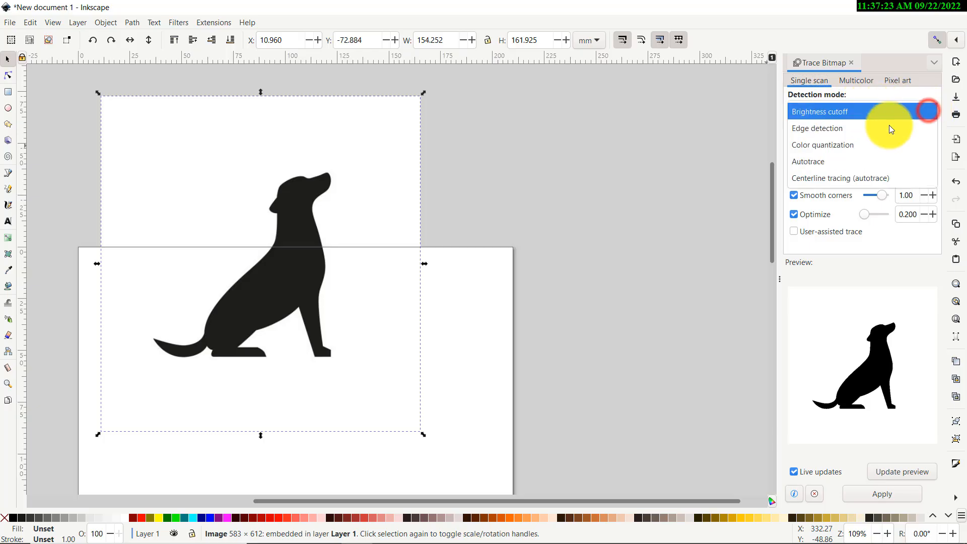
click(886, 114)
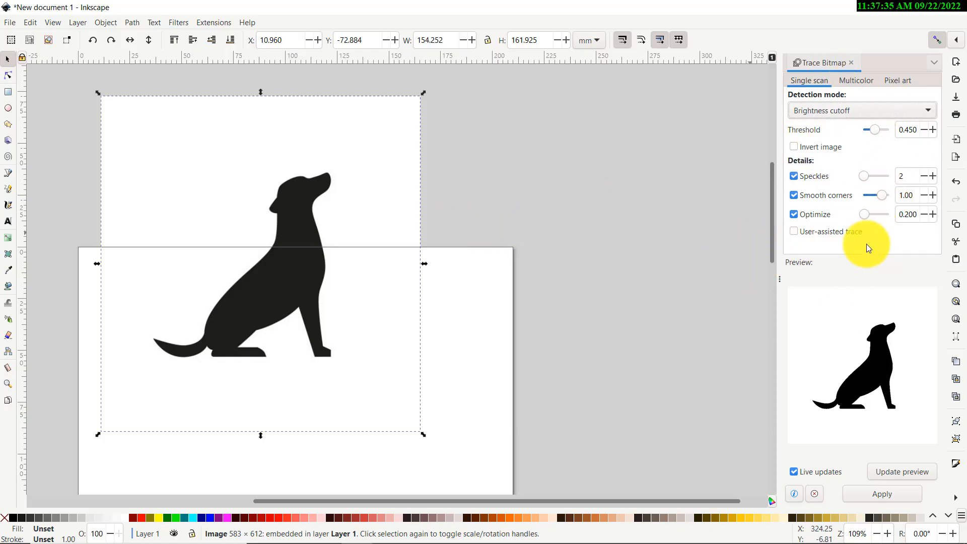
click(887, 497)
click(589, 232)
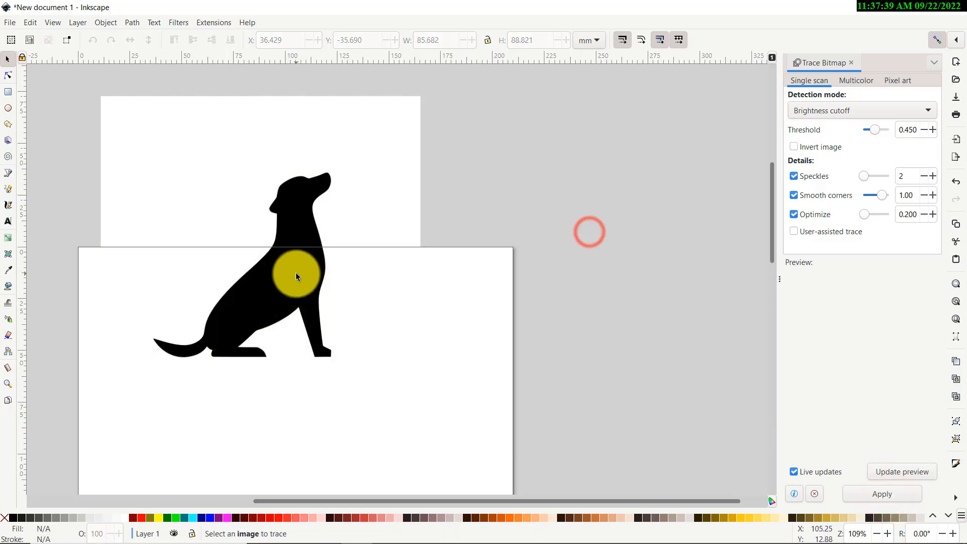
Move the traced dog path off the original and delete the pasted bitmap image
mouse_move(295, 274)
mouse_down()
mouse_move(412, 279)
mouse_move(426, 267)
mouse_up()
scroll(341, 294, up, 1)
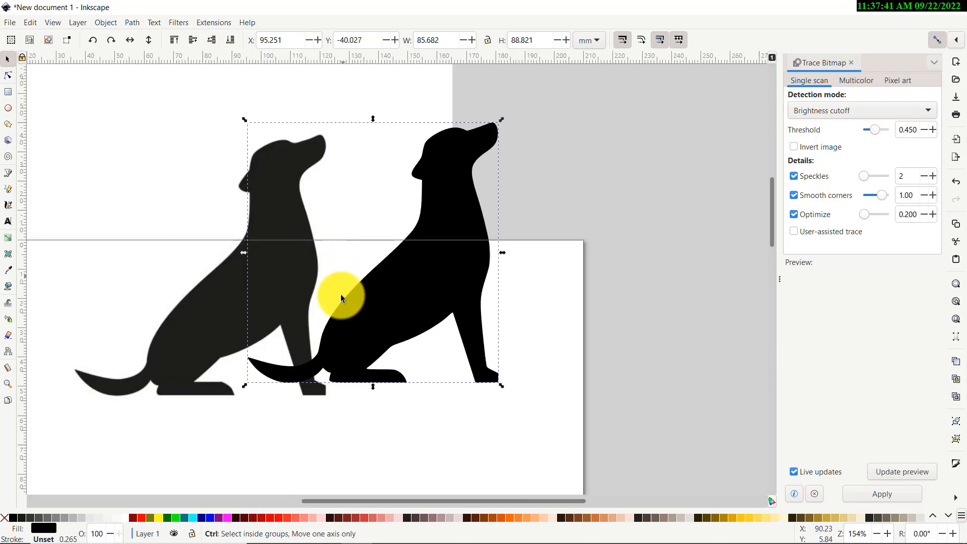
scroll(340, 294, up, 4)
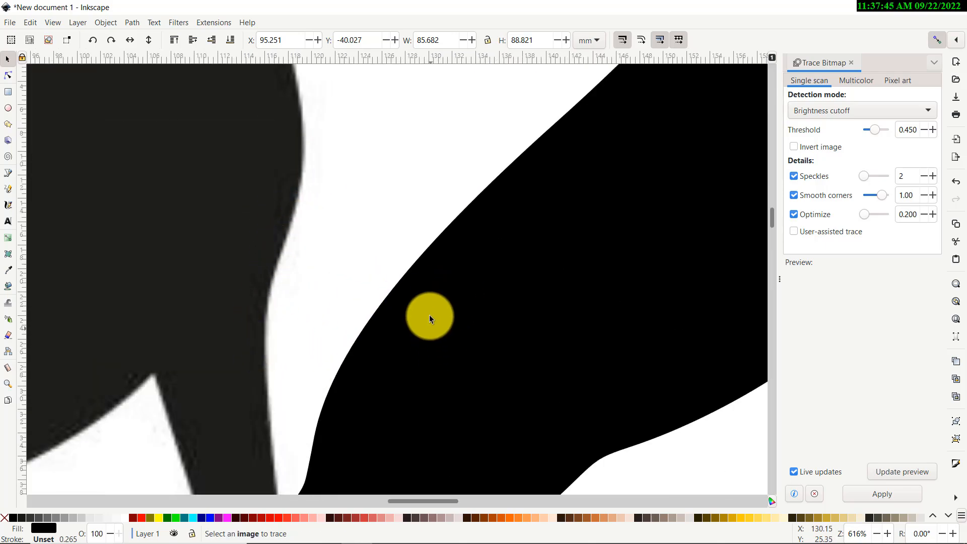
scroll(406, 296, down, 8)
scroll(473, 249, down, 4)
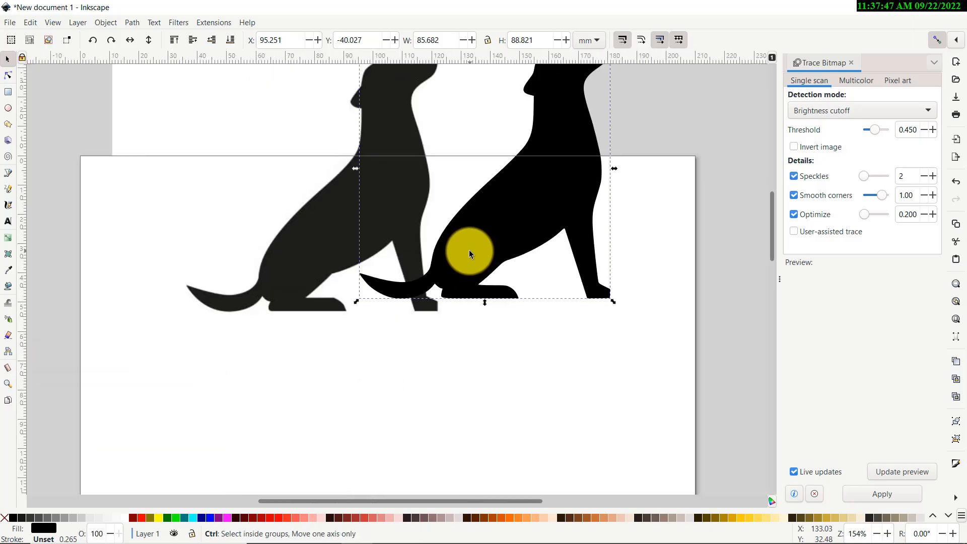
click(315, 242)
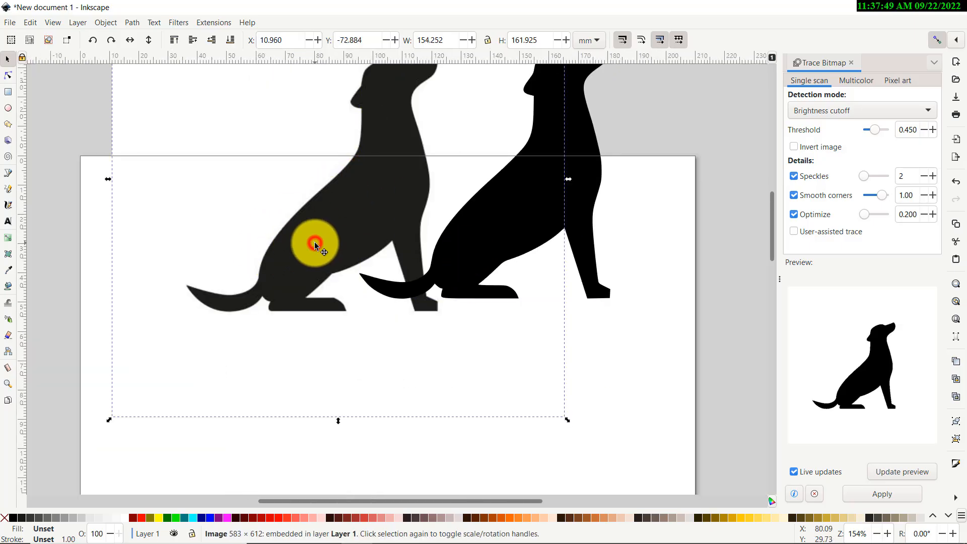
key(Delete)
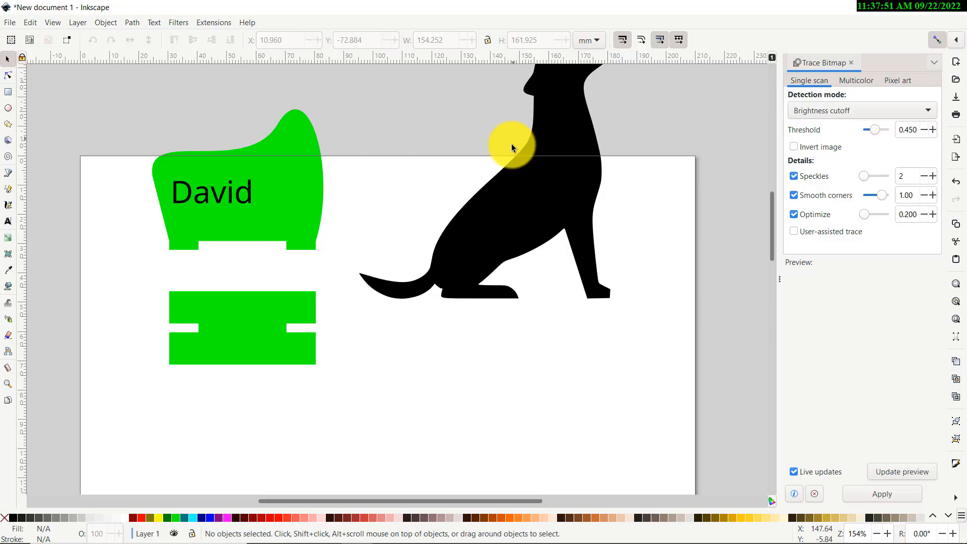
Scale the traced dog down to about 17.5 by 18 mm and place it beside the David text on the chair back
mouse_move(550, 196)
mouse_down()
mouse_move(406, 259)
mouse_move(314, 205)
mouse_move(359, 192)
mouse_move(448, 201)
mouse_up()
scroll(282, 211, up, 4)
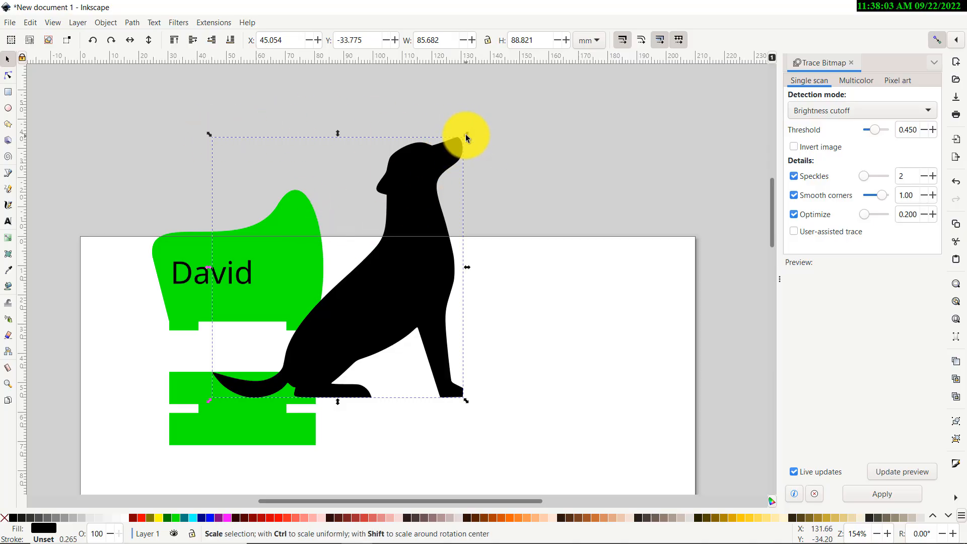
drag(466, 133, 264, 283)
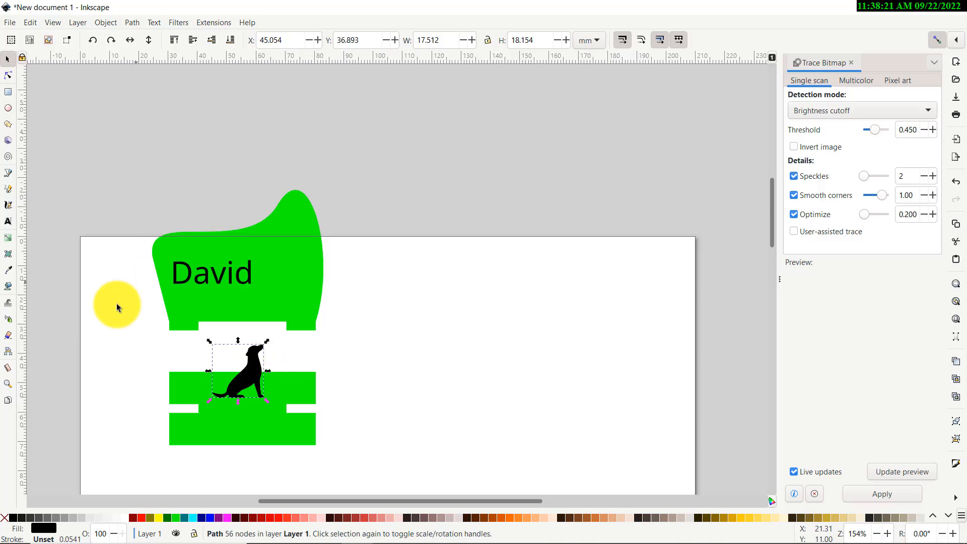
scroll(172, 322, down, 6)
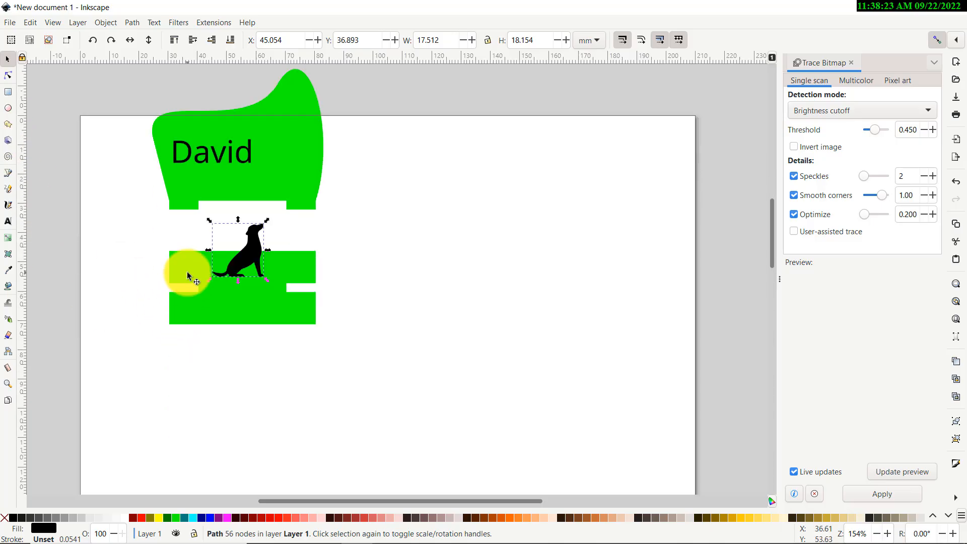
drag(247, 258, 294, 147)
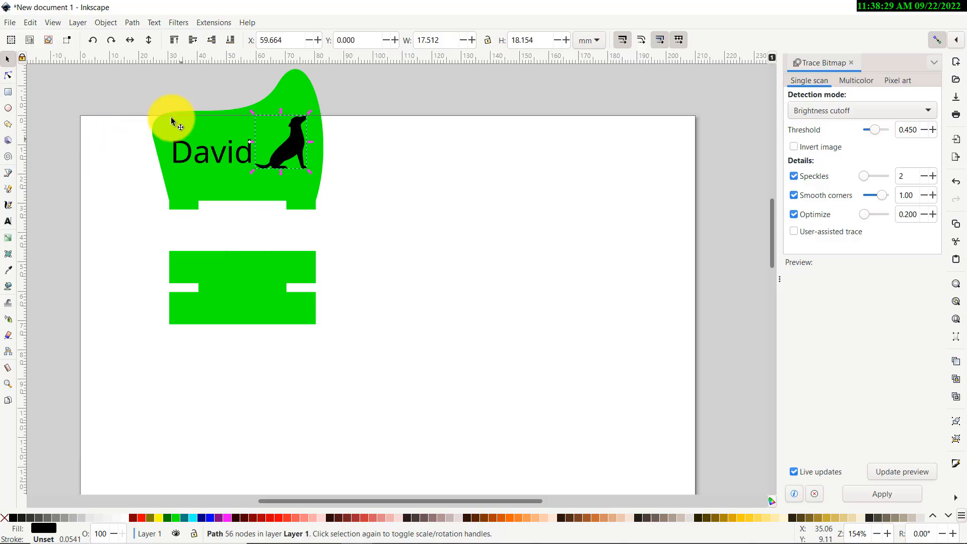
scroll(248, 181, up, 4)
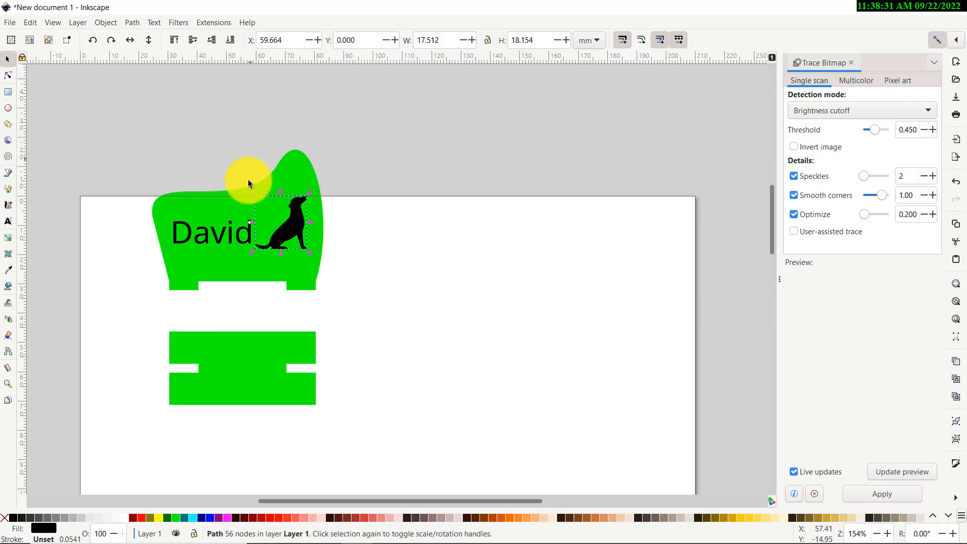
mouse_move(253, 190)
mouse_down()
mouse_move(241, 173)
mouse_move(258, 171)
mouse_move(143, 102)
mouse_move(255, 194)
mouse_move(137, 117)
mouse_move(264, 201)
mouse_move(237, 178)
mouse_move(254, 194)
mouse_up()
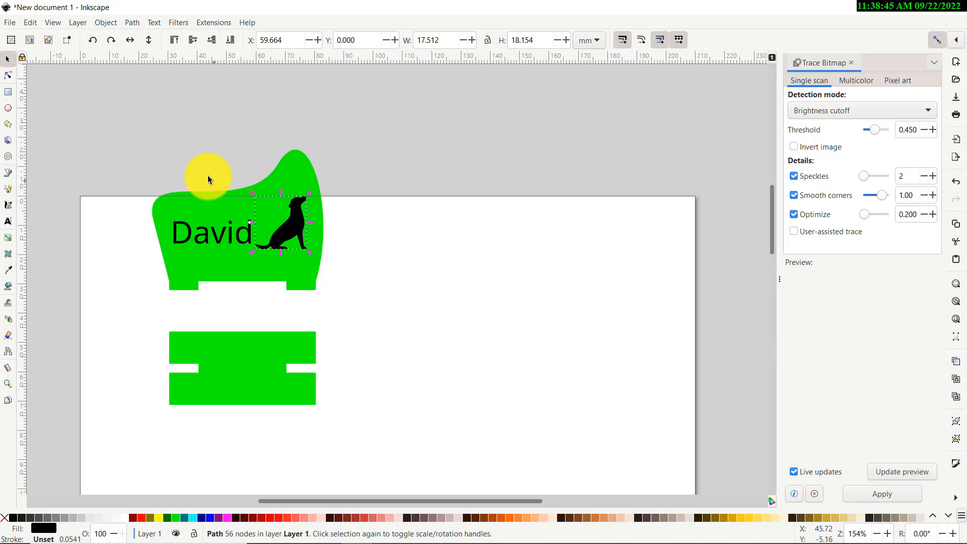
Remove the fill from the chair back and base pieces and give both a red stroke
click(188, 159)
scroll(149, 205, down, 4)
scroll(119, 159, up, 2)
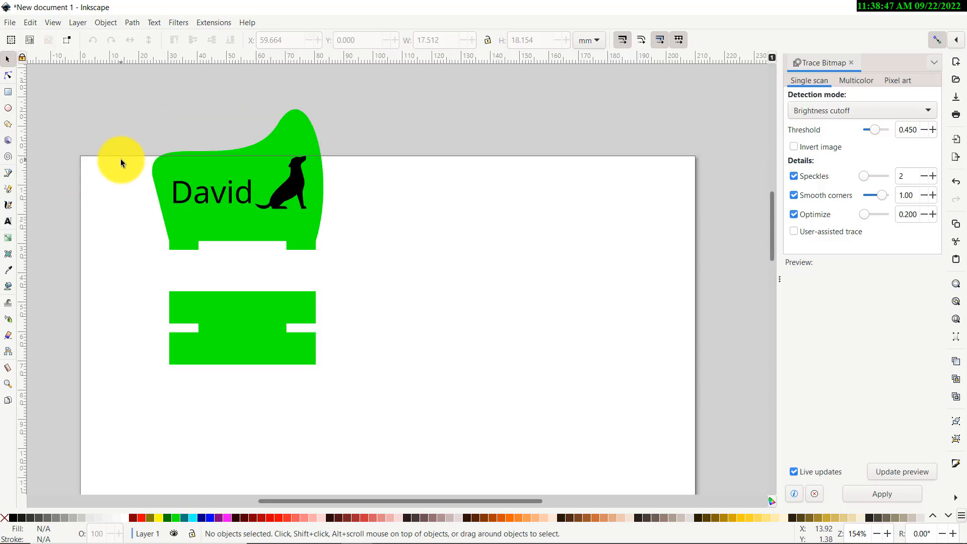
scroll(124, 187, up, 1)
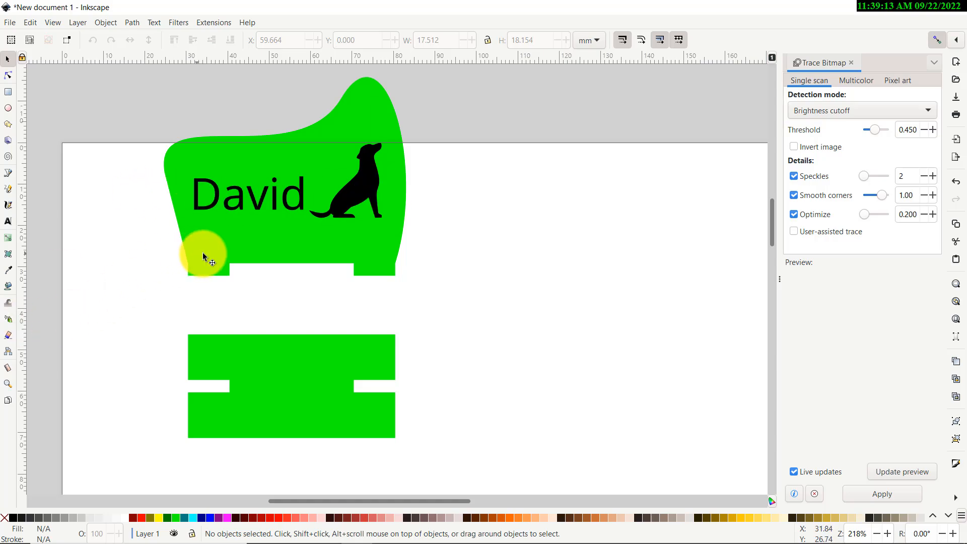
click(217, 245)
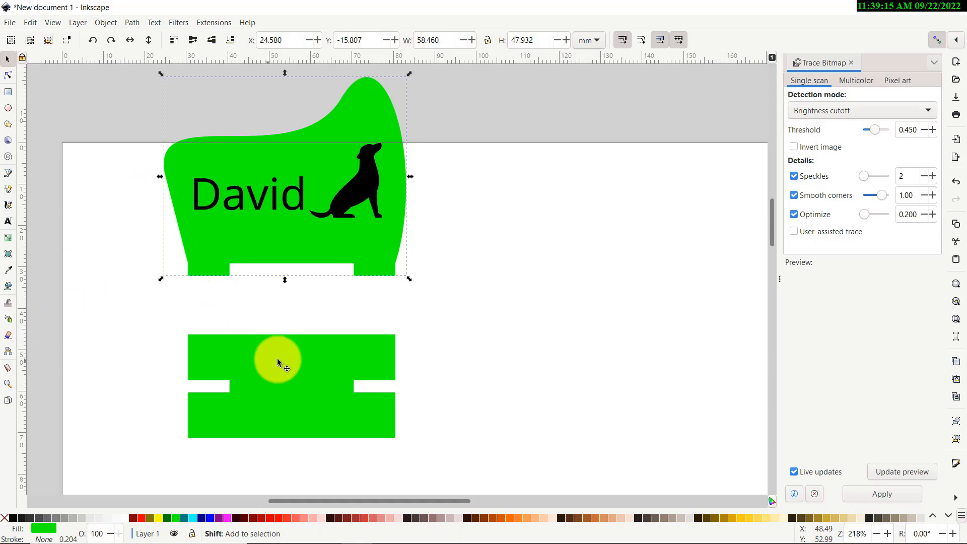
shift+click(260, 365)
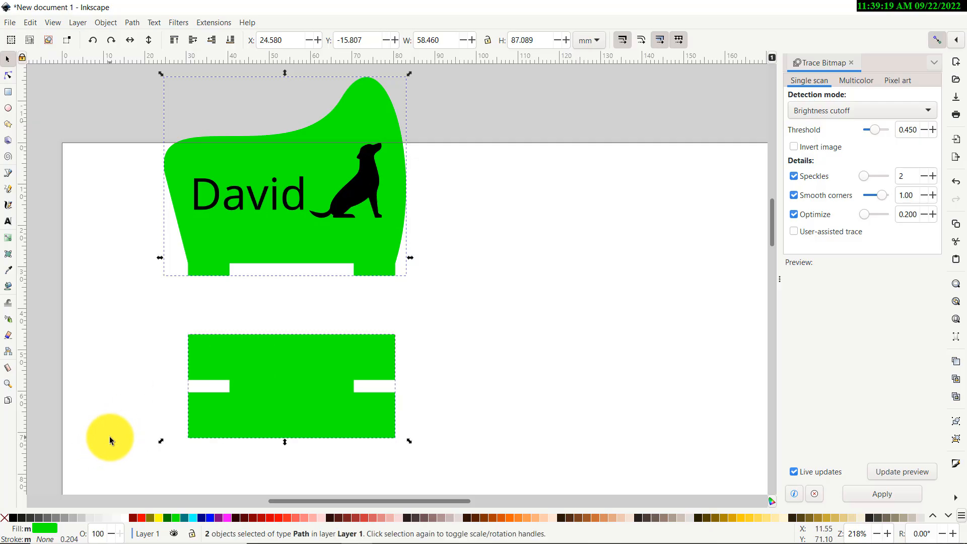
click(6, 518)
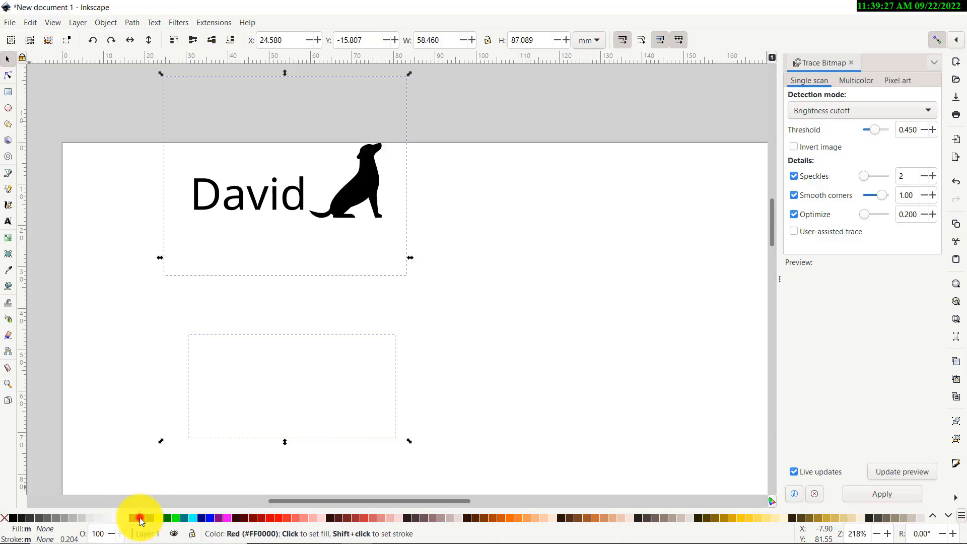
shift+click(139, 518)
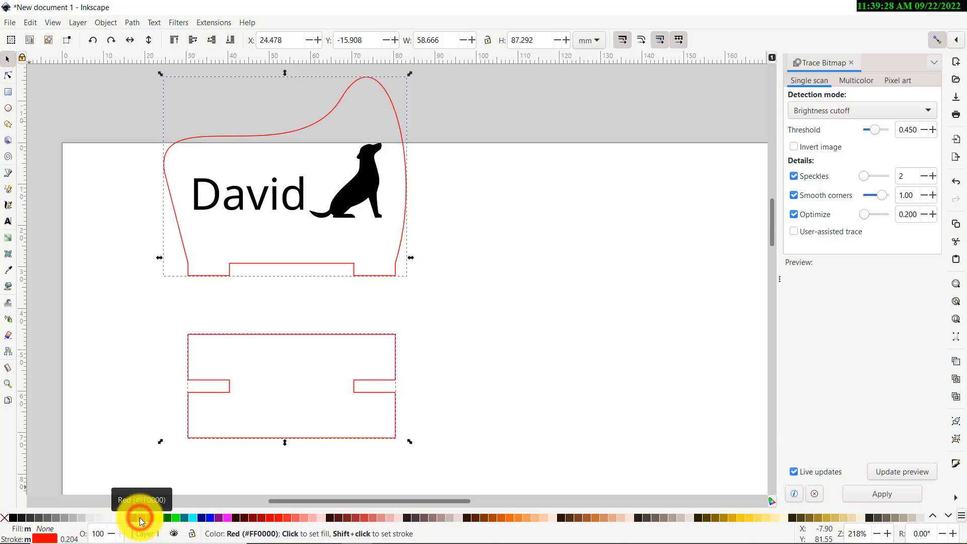
click(128, 368)
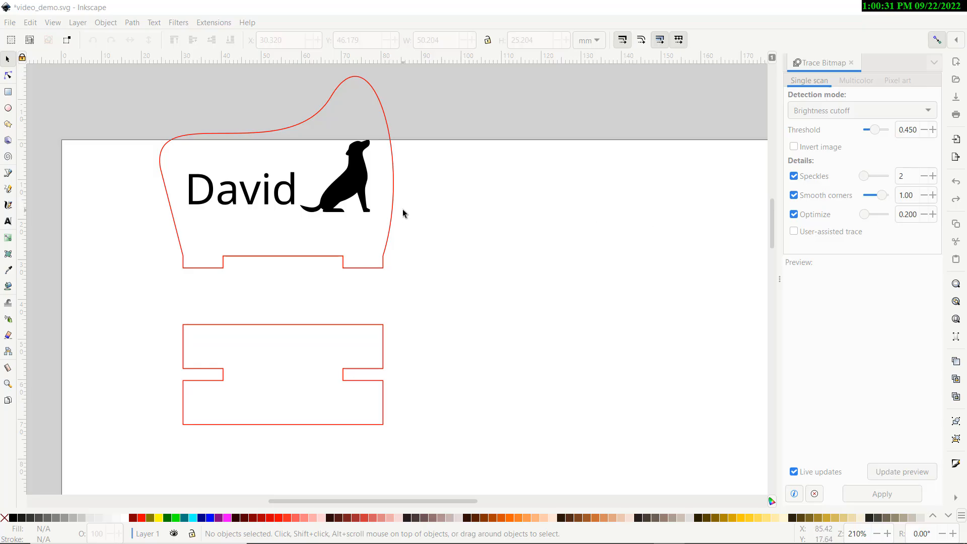
Select the whole chair design, including text and dog, and move it to the page's top-left corner
scroll(403, 210, down, 4)
scroll(402, 157, down, 3)
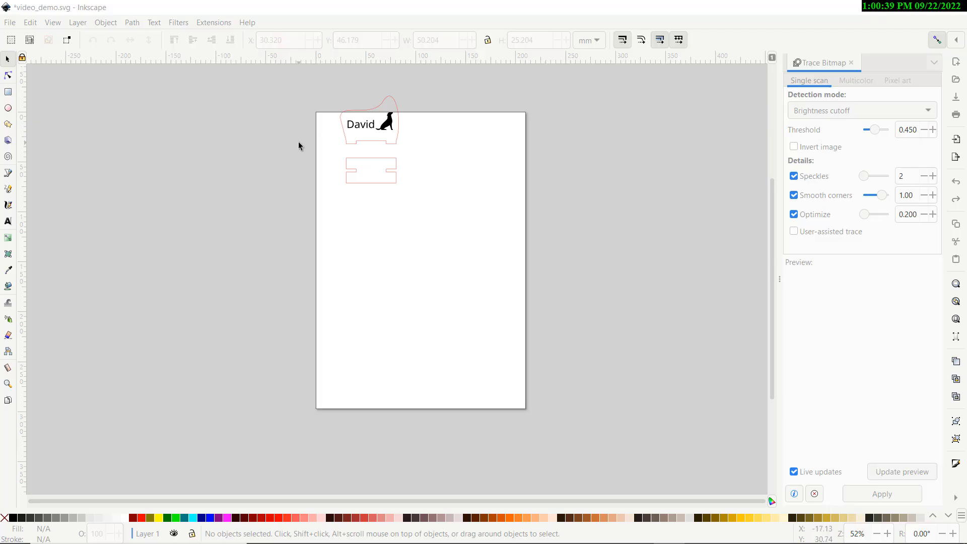
scroll(342, 143, up, 3)
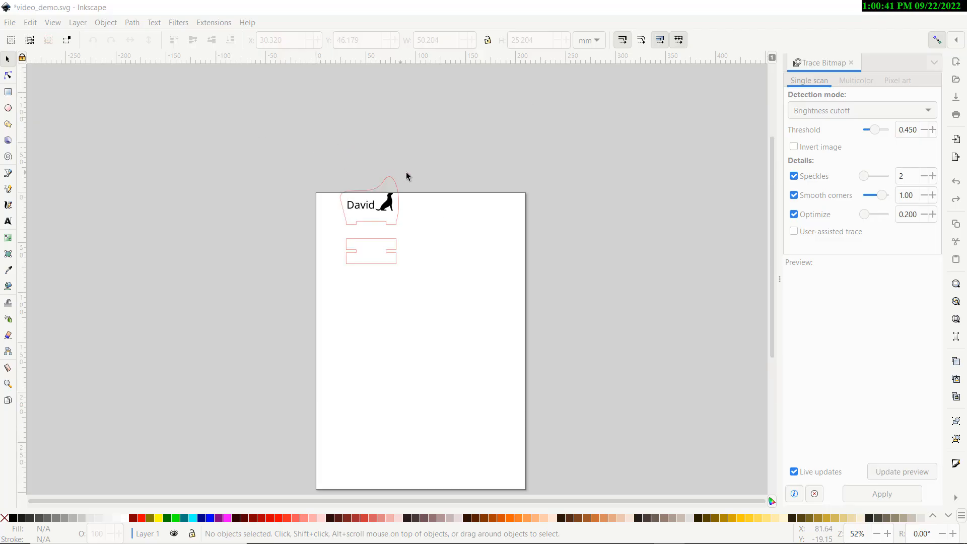
drag(443, 150, 294, 305)
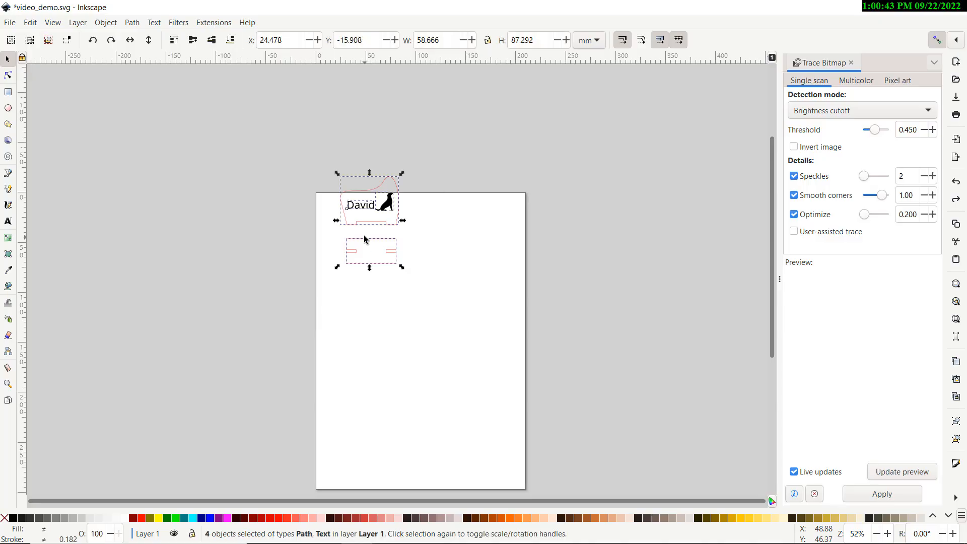
drag(369, 262, 339, 270)
click(400, 261)
click(356, 300)
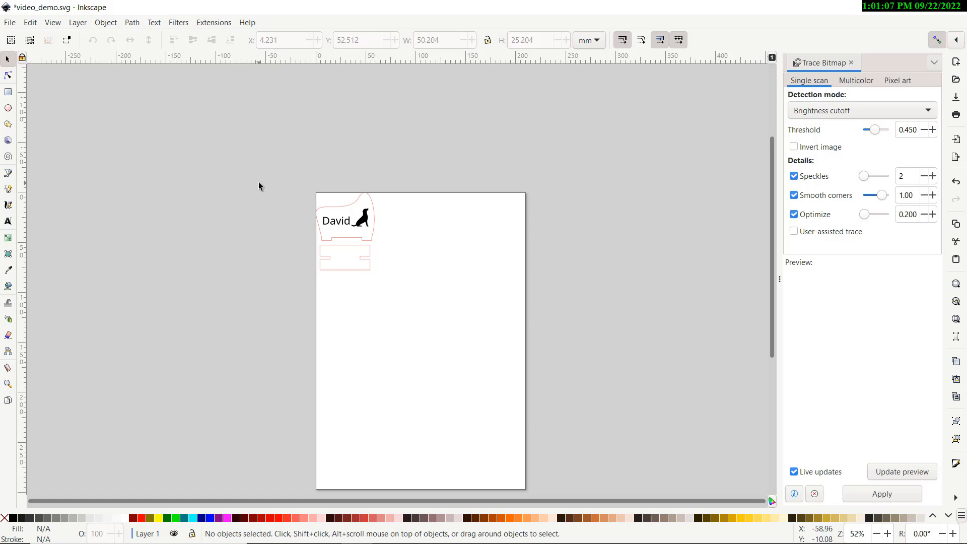
Open Document Properties, switch page units to inches and set the page size to 36 by 24 in
click(9, 23)
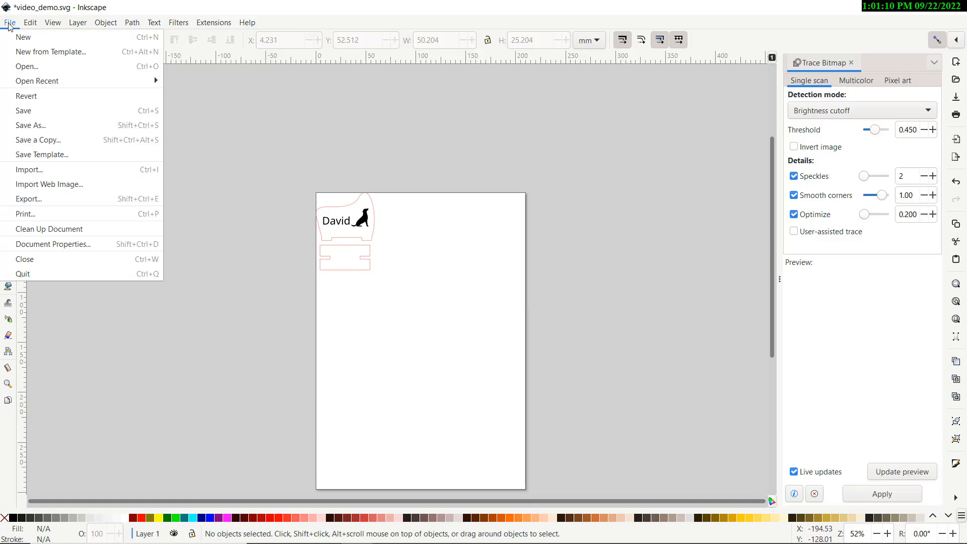
click(43, 245)
drag(426, 104, 658, 97)
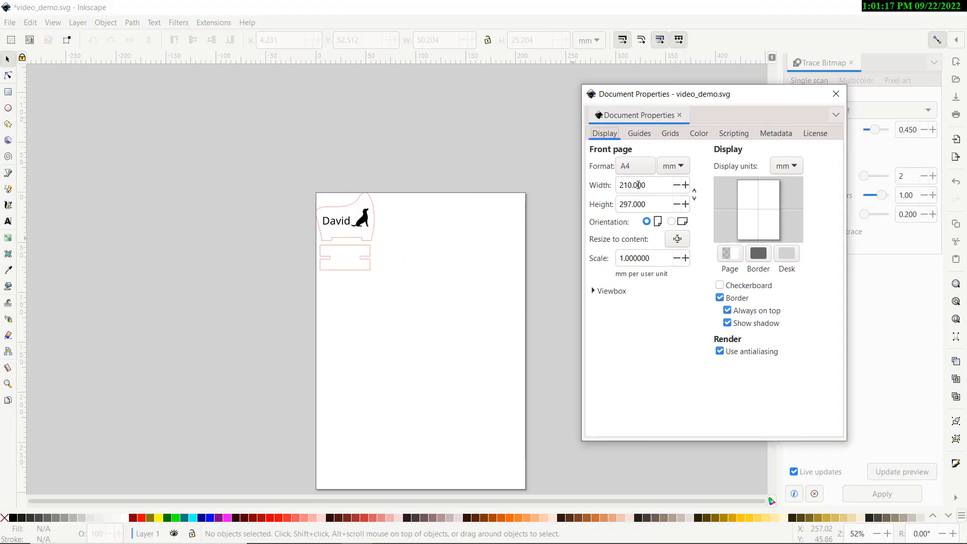
click(675, 166)
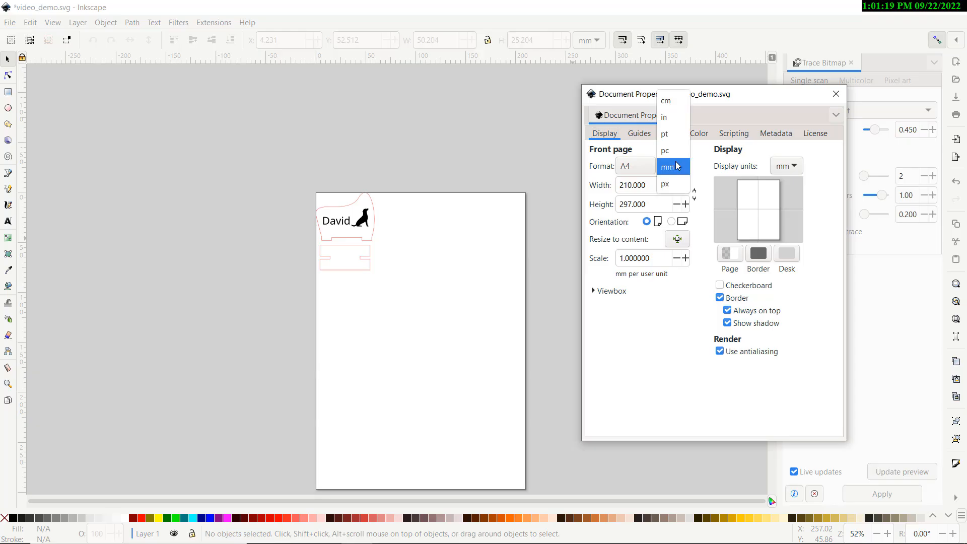
click(674, 123)
double_click(635, 185)
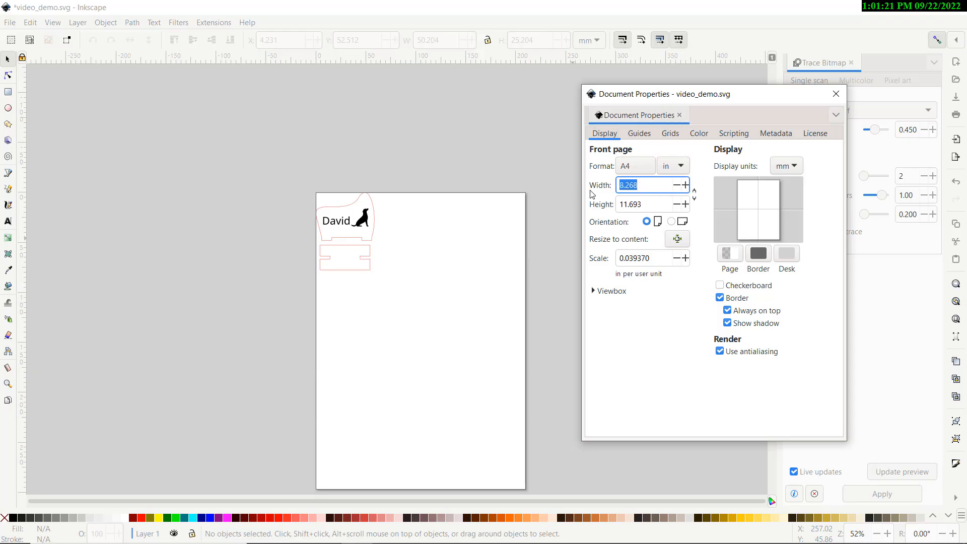
text(36)
key(Tab)
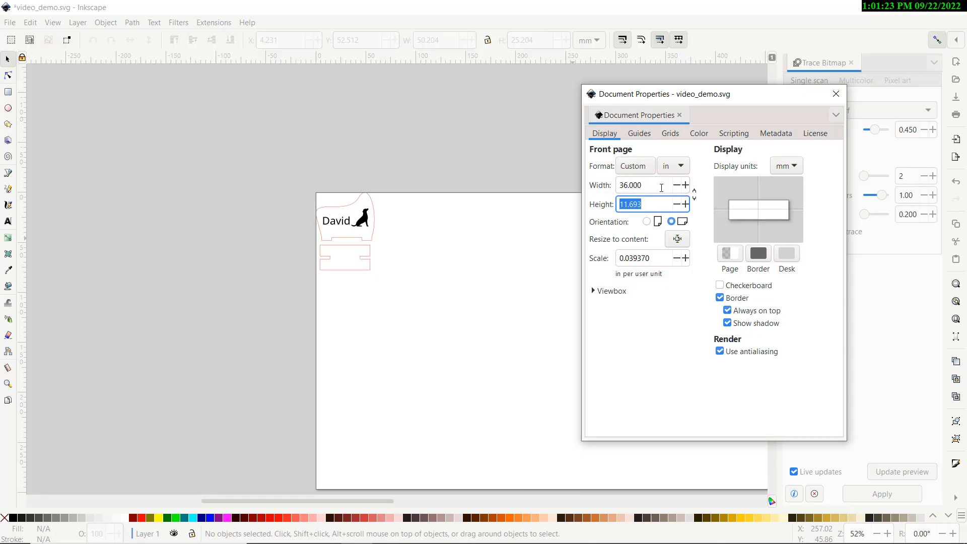
text(24)
key(Return)
Change the page size to 12 by 12 inches and close Document Properties
scroll(280, 183, down, 4)
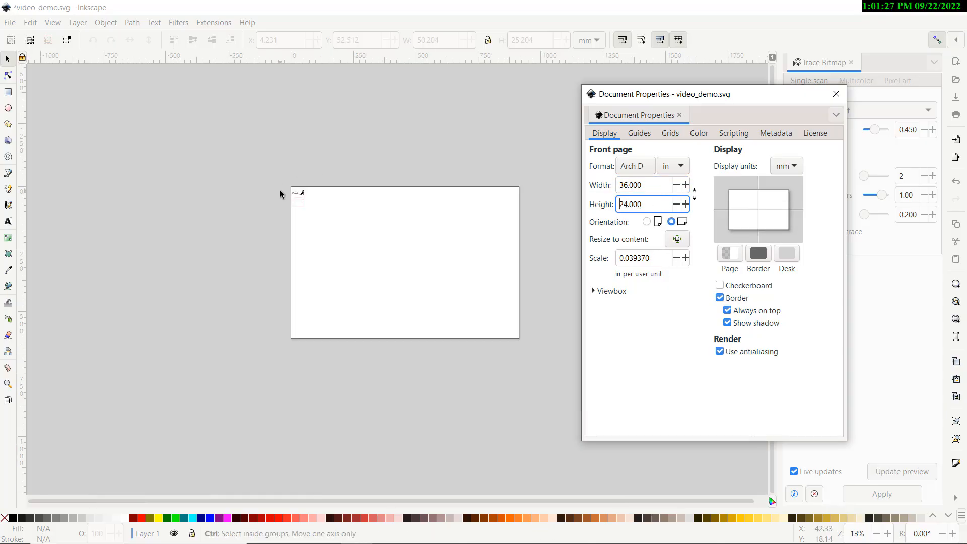
scroll(279, 190, up, 1)
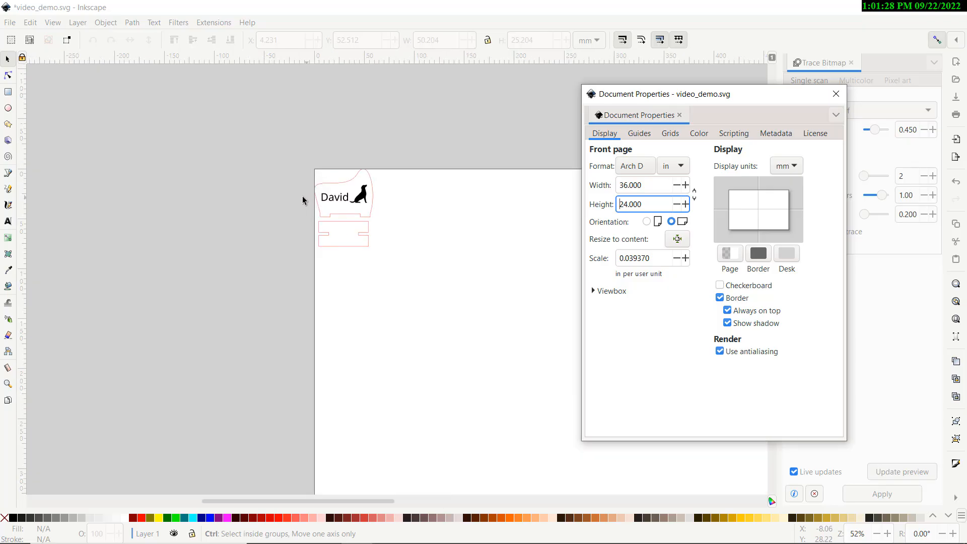
scroll(302, 197, up, 5)
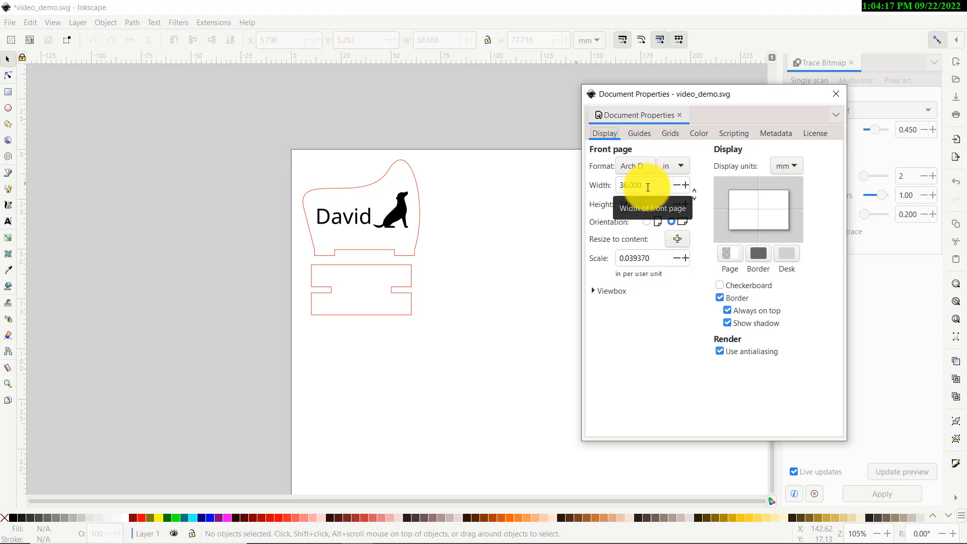
drag(654, 185, 572, 183)
text(12)
drag(651, 200, 583, 202)
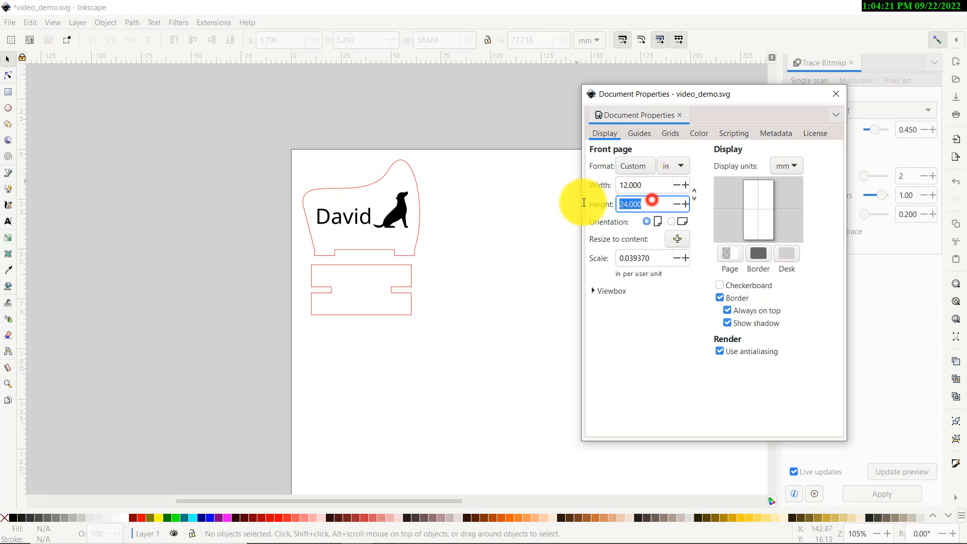
text(12)
key(Return)
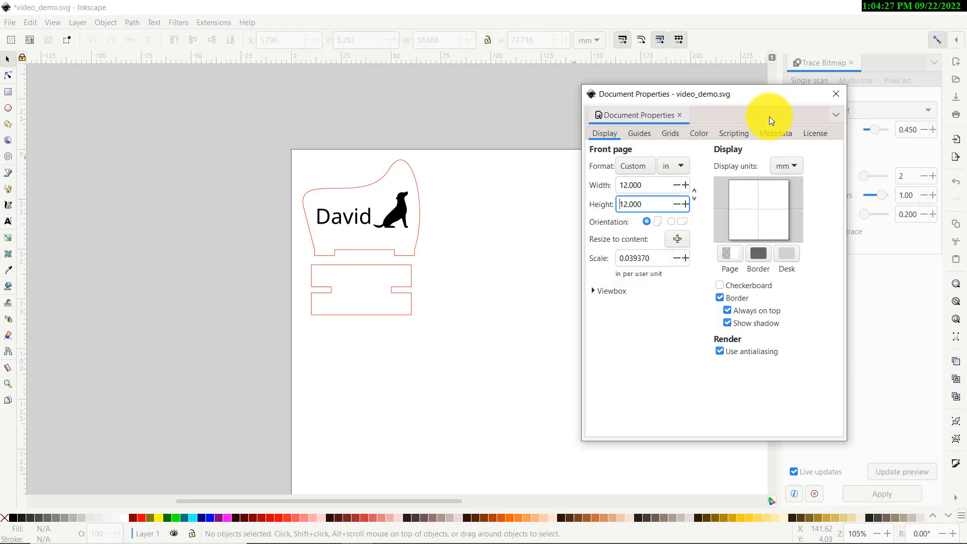
click(839, 95)
Copy the whole chair design and paste three duplicates beside it along the page
ctrl+scroll(456, 167, down, 3)
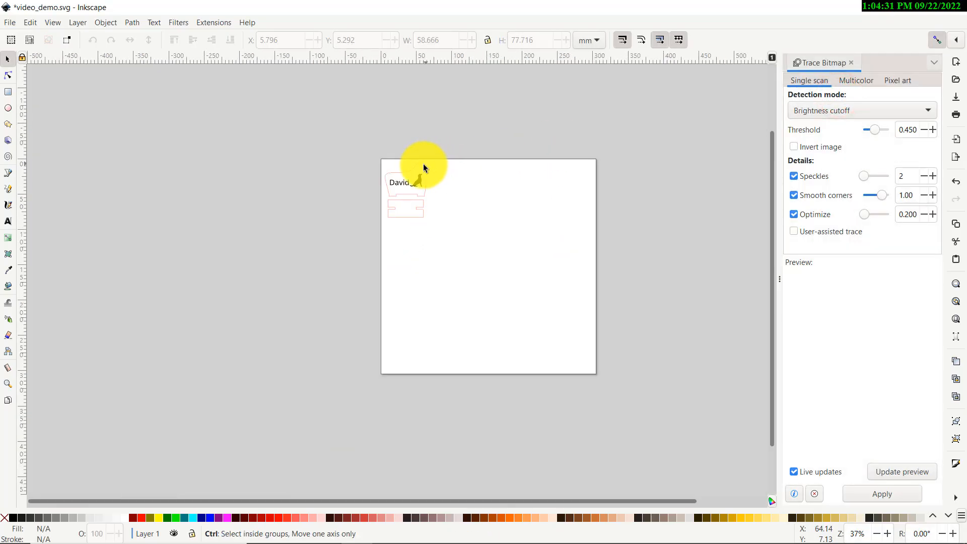
drag(457, 142, 380, 227)
key(ctrl+c)
key(ctrl+v)
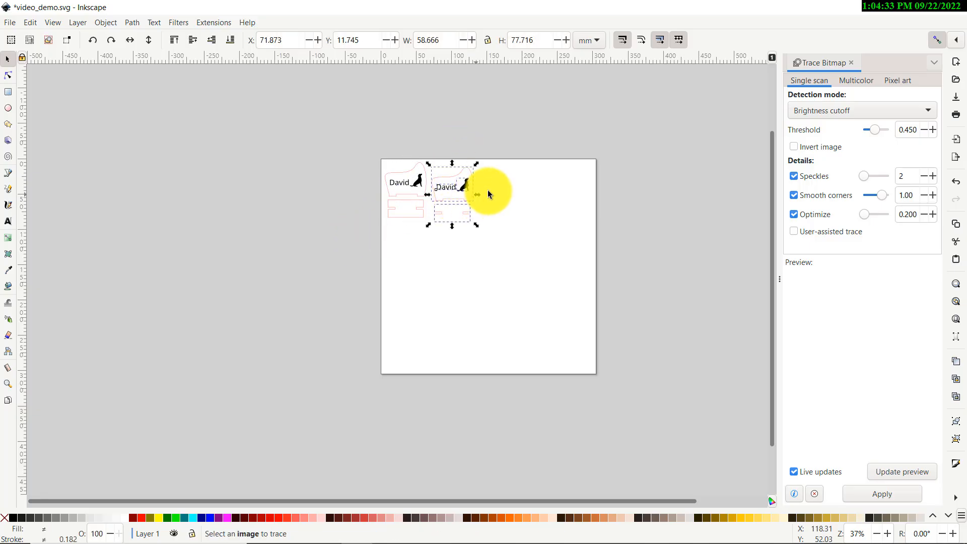
key(ctrl+v)
key(ctrl+v)
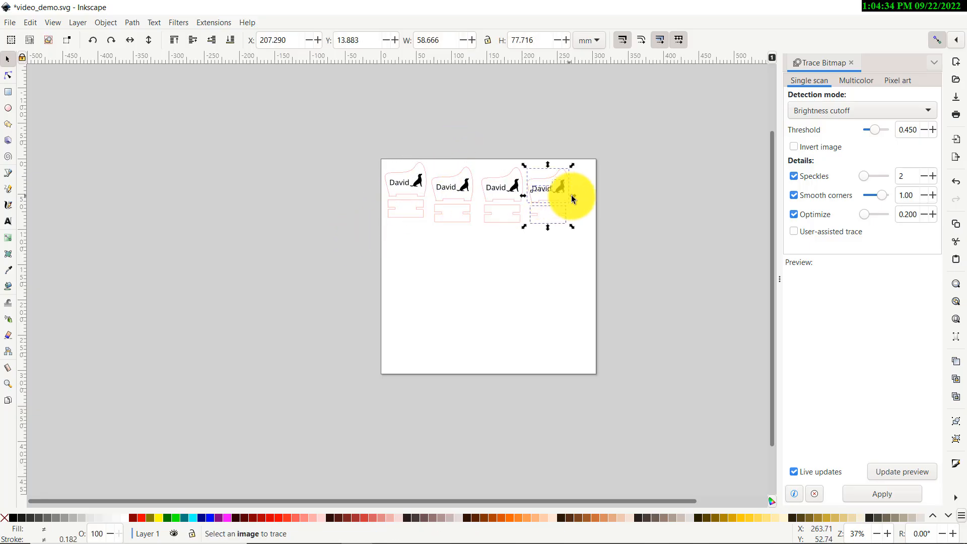
Select the three pasted duplicates and delete them
click(501, 262)
drag(624, 135, 428, 252)
key(Delete)
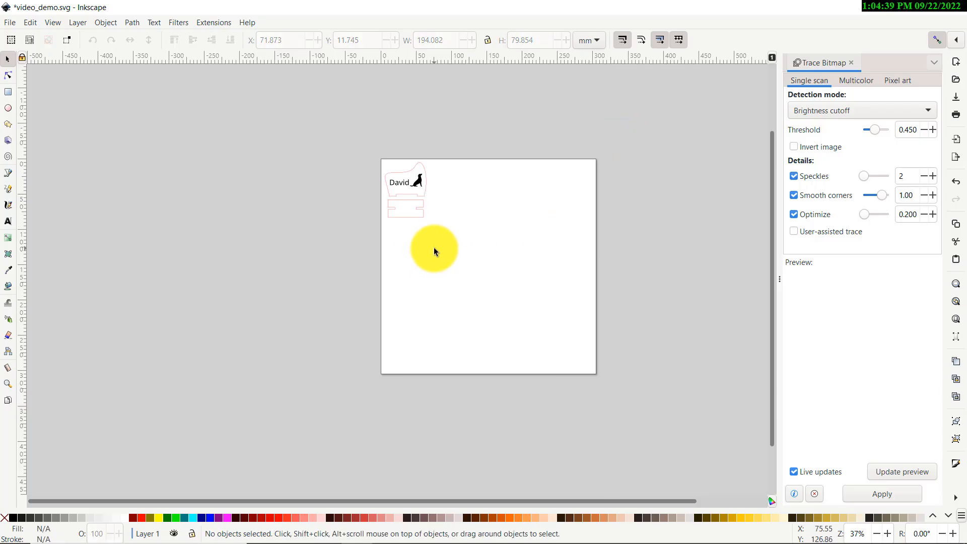